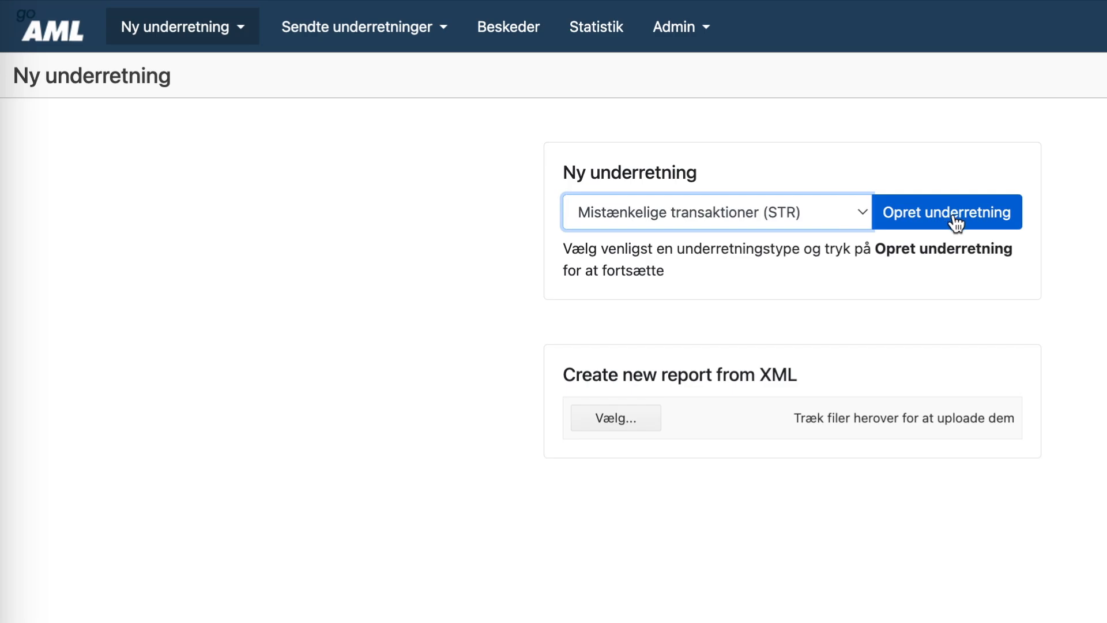
# - Create a new suspicious-transaction report and begin entering case number x00-000
pyautogui.click(954, 219)
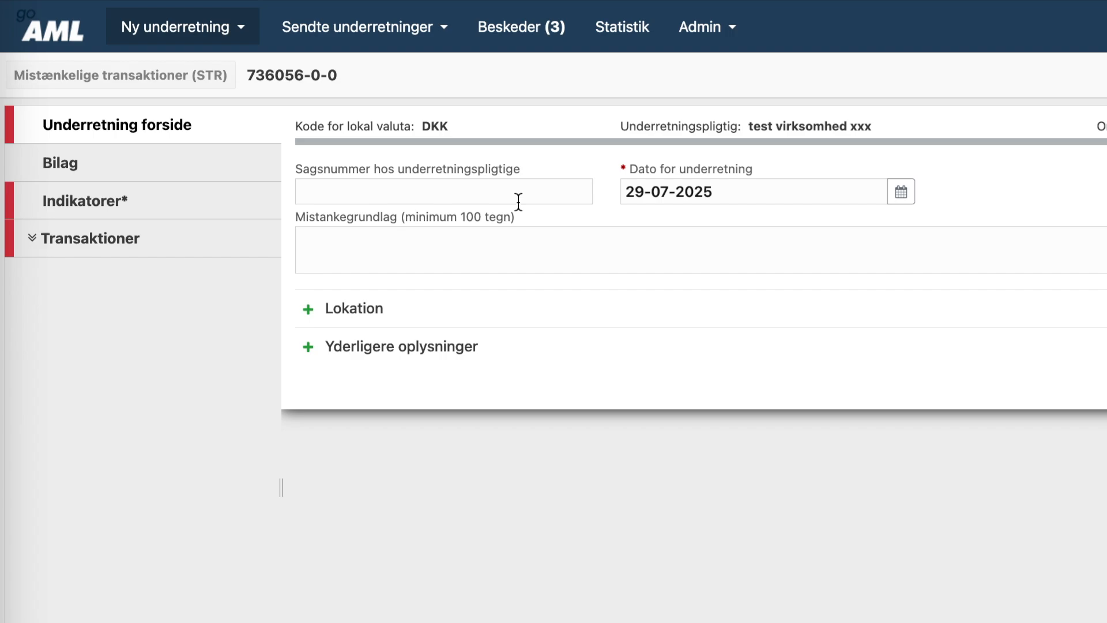
pyautogui.click(400, 196)
pyautogui.write('x00-000')
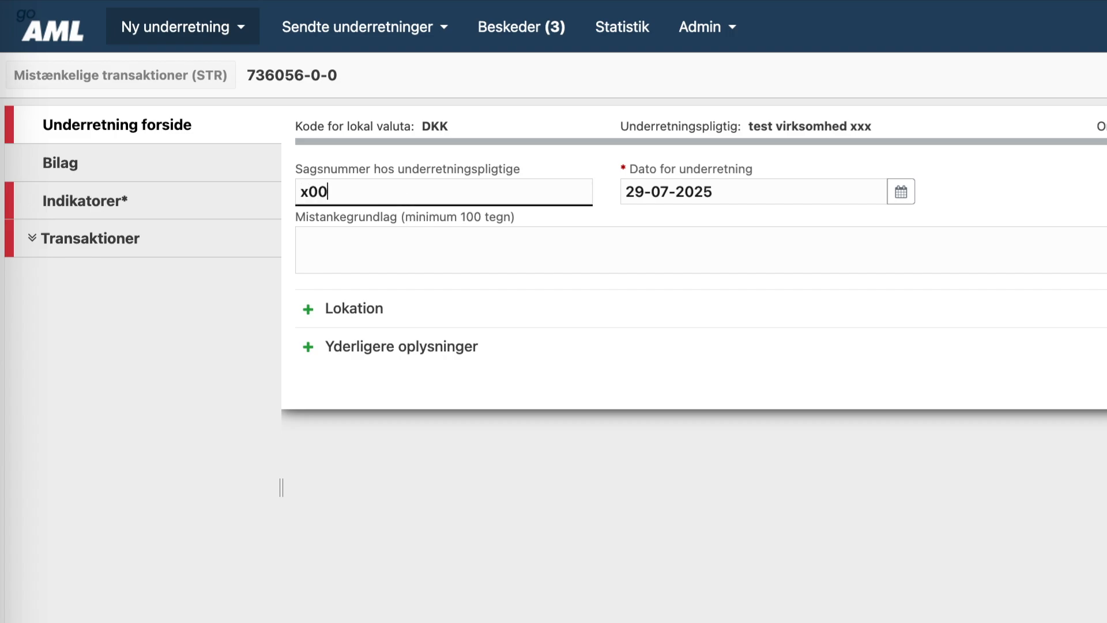
# - Write the Mistankegrundlag paragraphs: the reported customer and company, the suspicion, unanswered inquiries and the conclusion
pyautogui.click(402, 238)
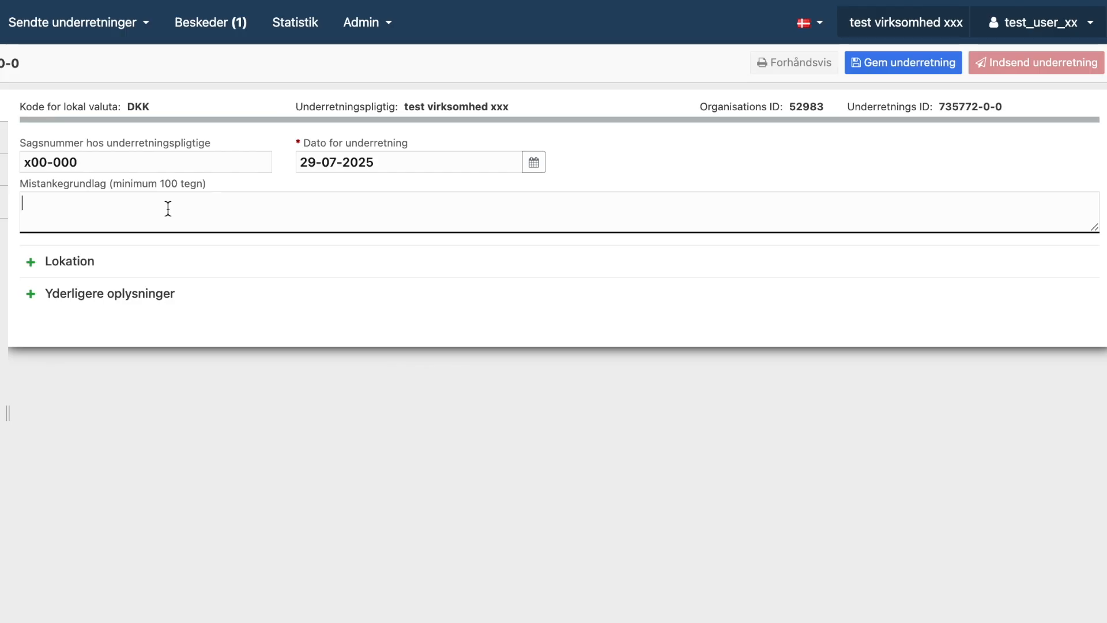
pyautogui.write('Der underrettes om')
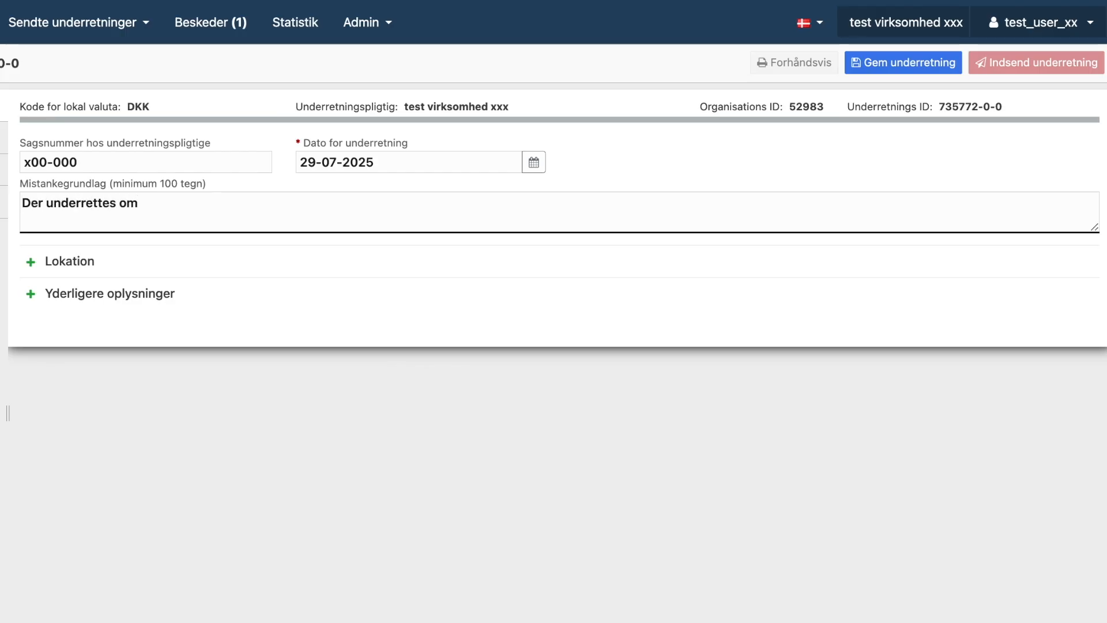
pyautogui.write(' Person A, CPR-nr. 000000-')
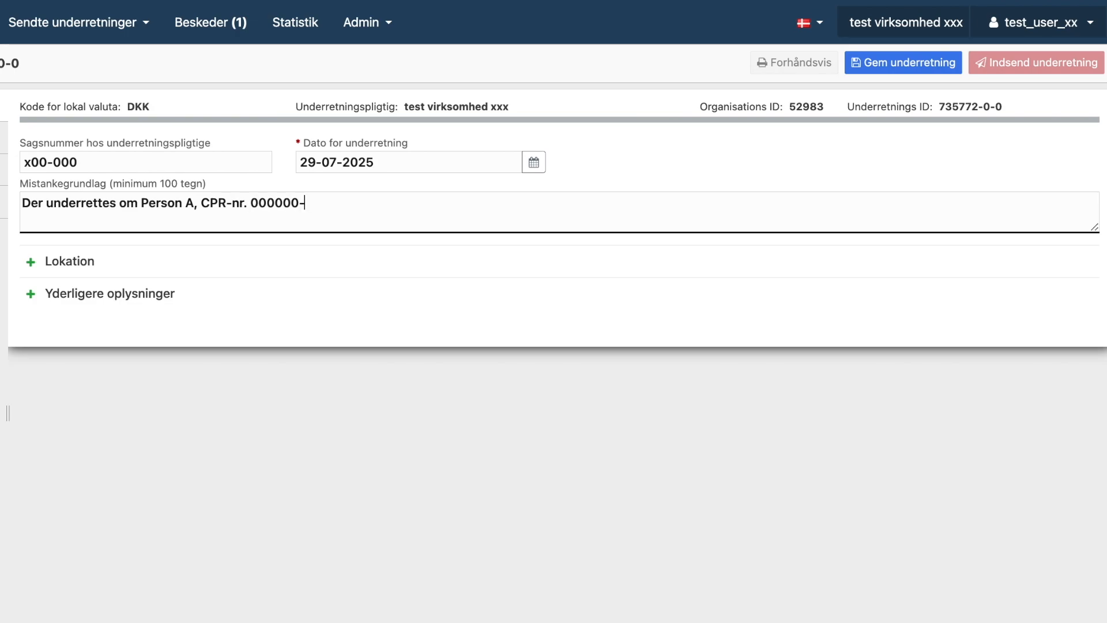
pyautogui.write('0000 med konto nr. 0000000')
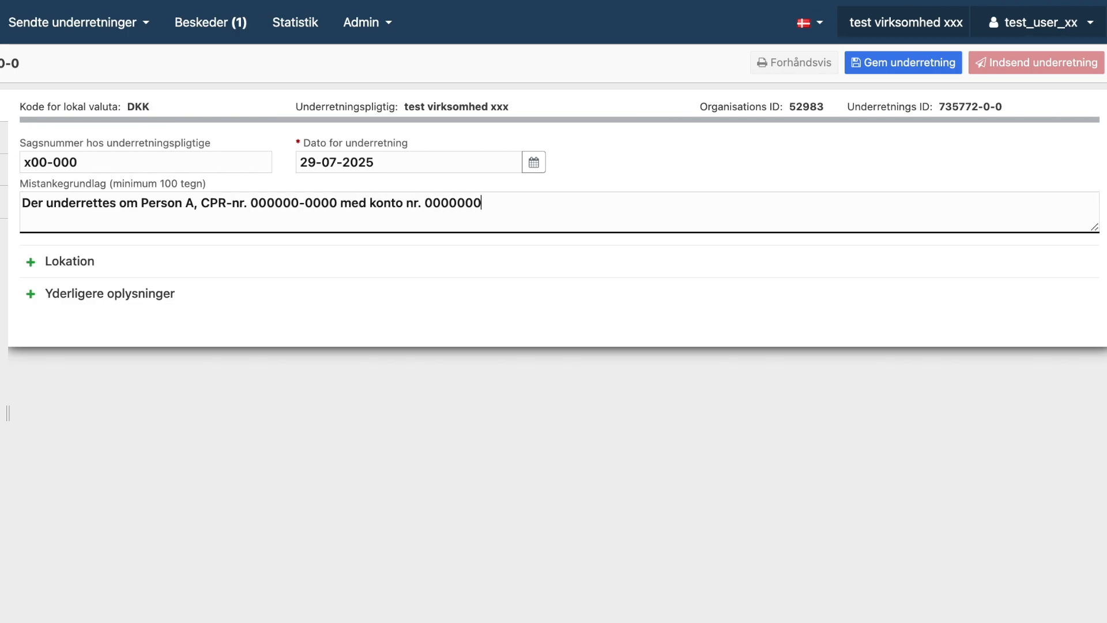
pyautogui.write('000 og Virksomhed X Ap')
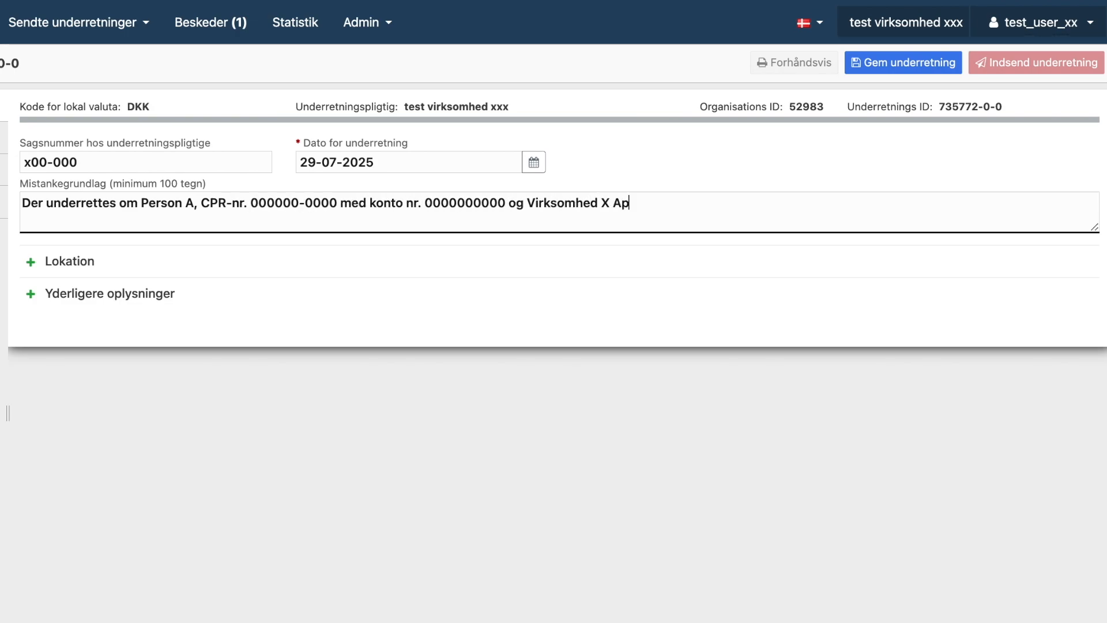
pyautogui.write('S, CVR nr. 0000')
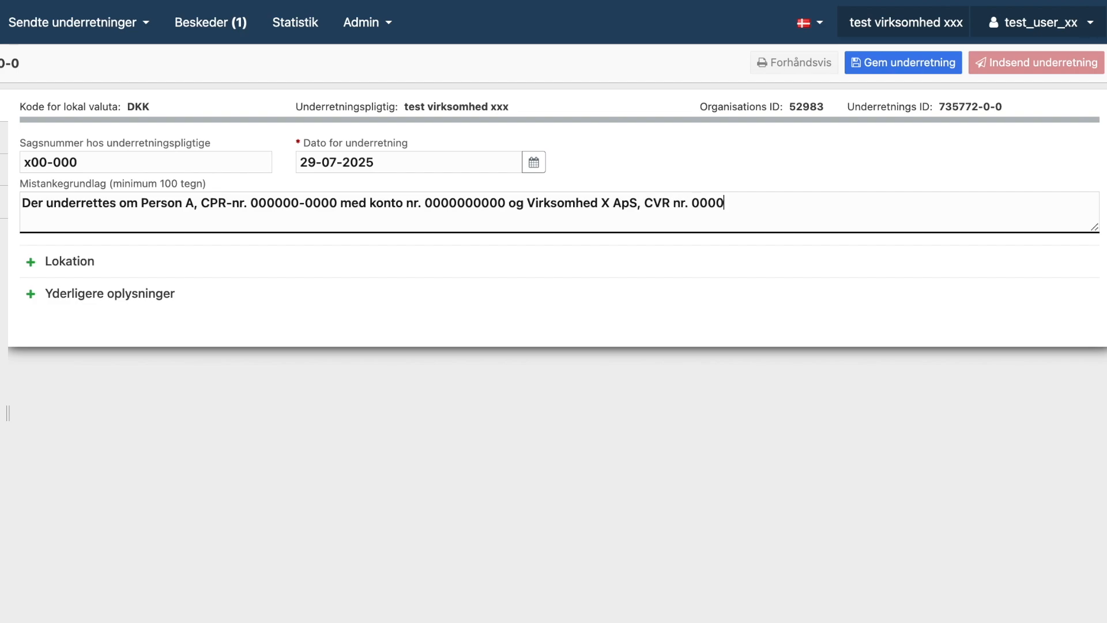
pyautogui.write('0000 med konto-nr')
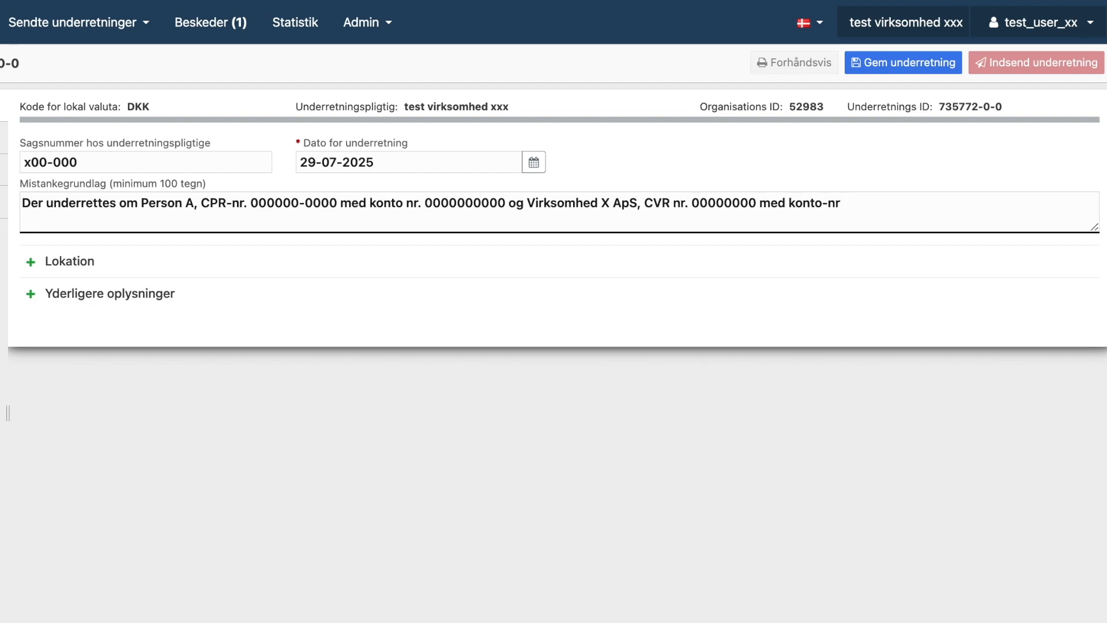
pyautogui.write(' 0000000000')
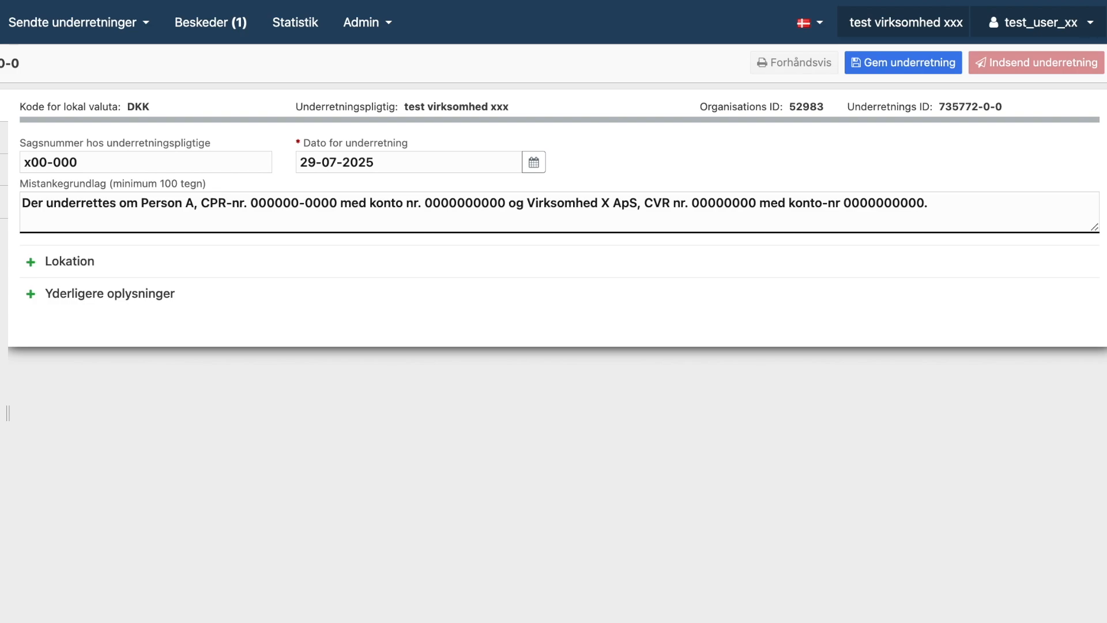
pyautogui.write('. Vi kan ikke afkræfte mist')
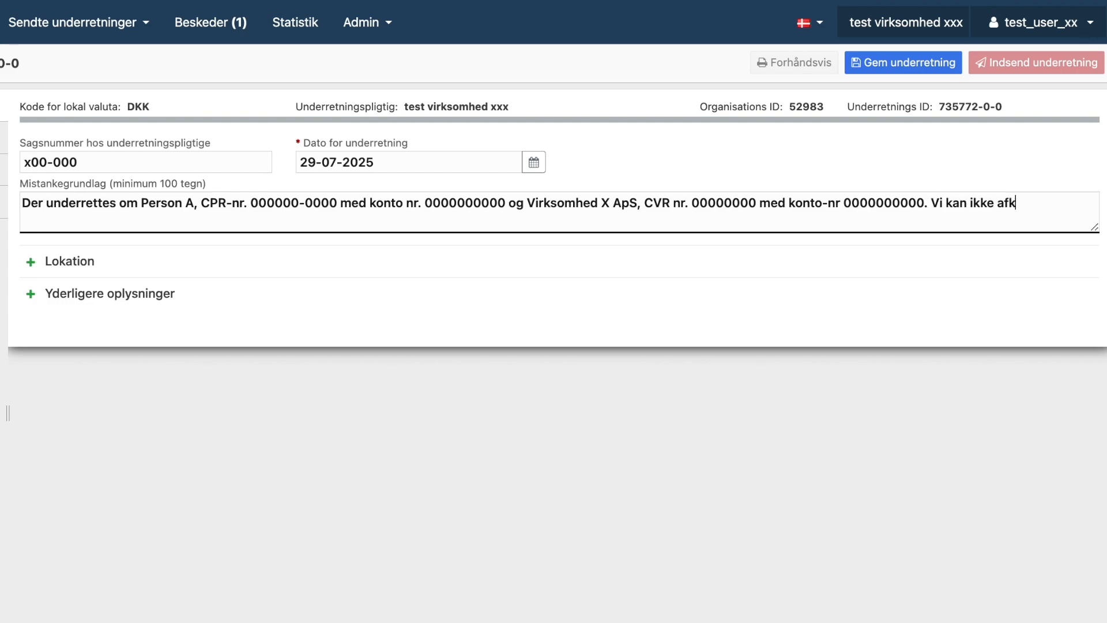
pyautogui.write('anken om hvidvask, idet kunden ...')
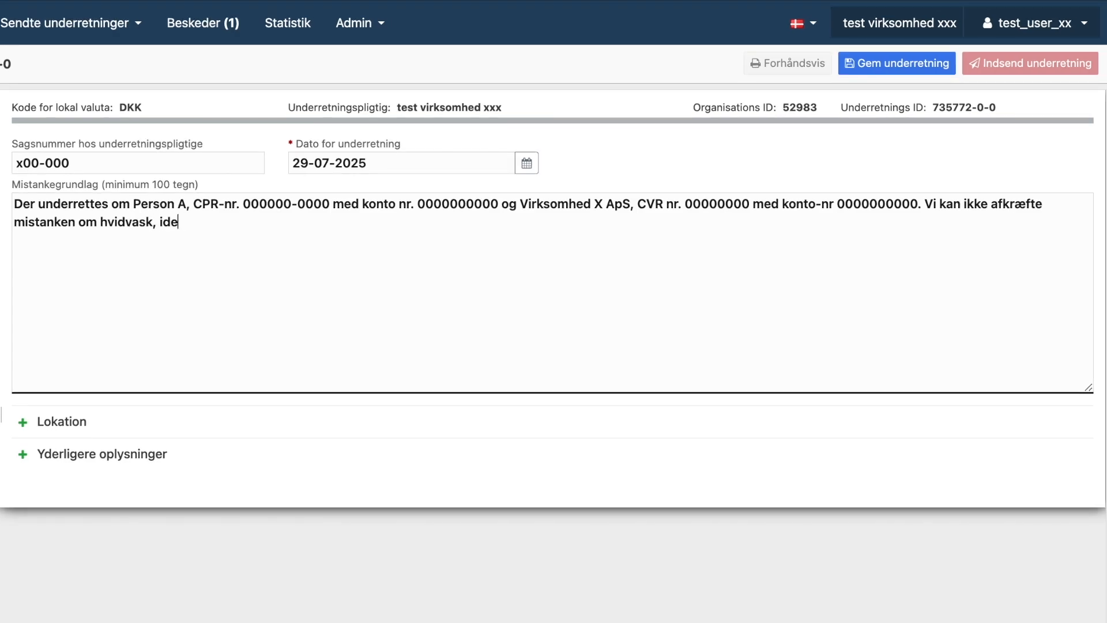
pyautogui.press('Return')
pyautogui.press('Return')
pyautogui.write('Mistank')
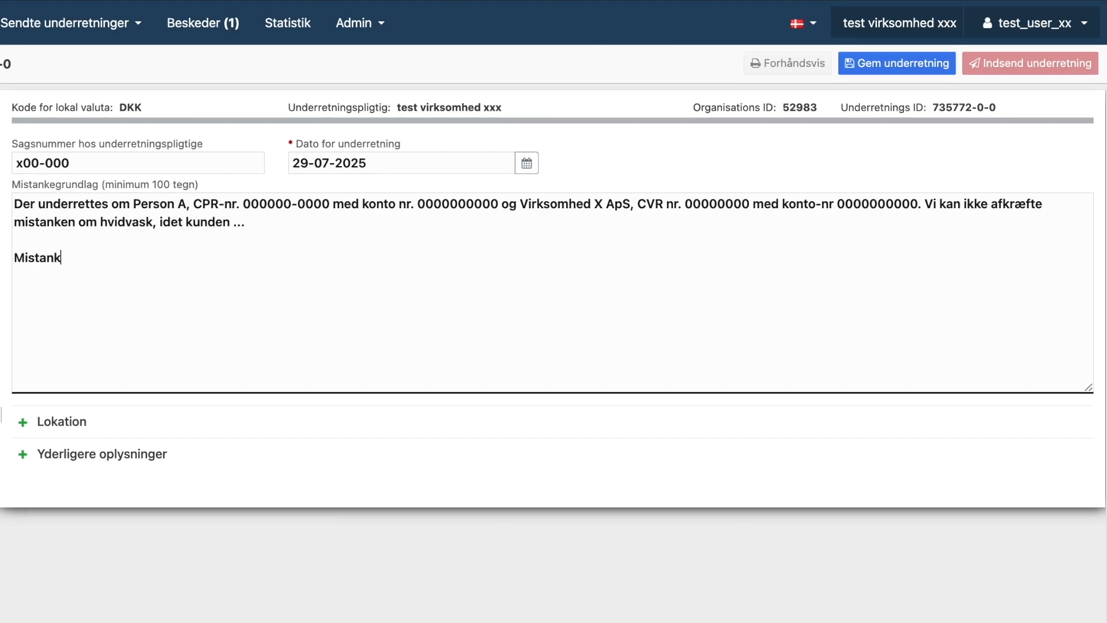
pyautogui.write('en opstår, da kunden...')
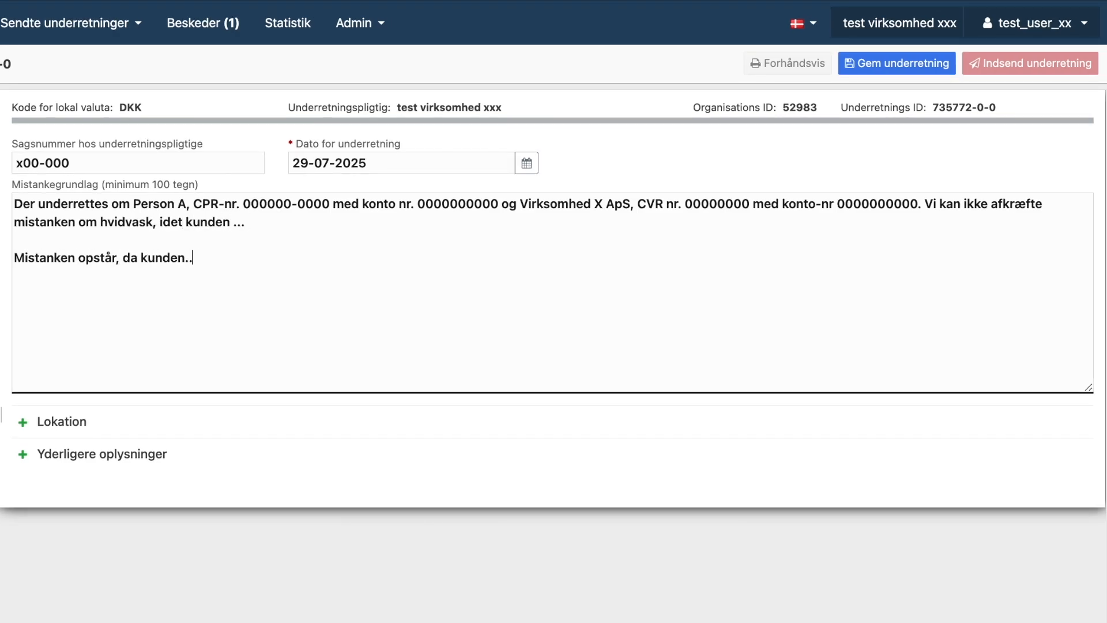
pyautogui.press('Return')
pyautogui.press('Return')
pyautogui.write('Vi har henholdsvis den 01.')
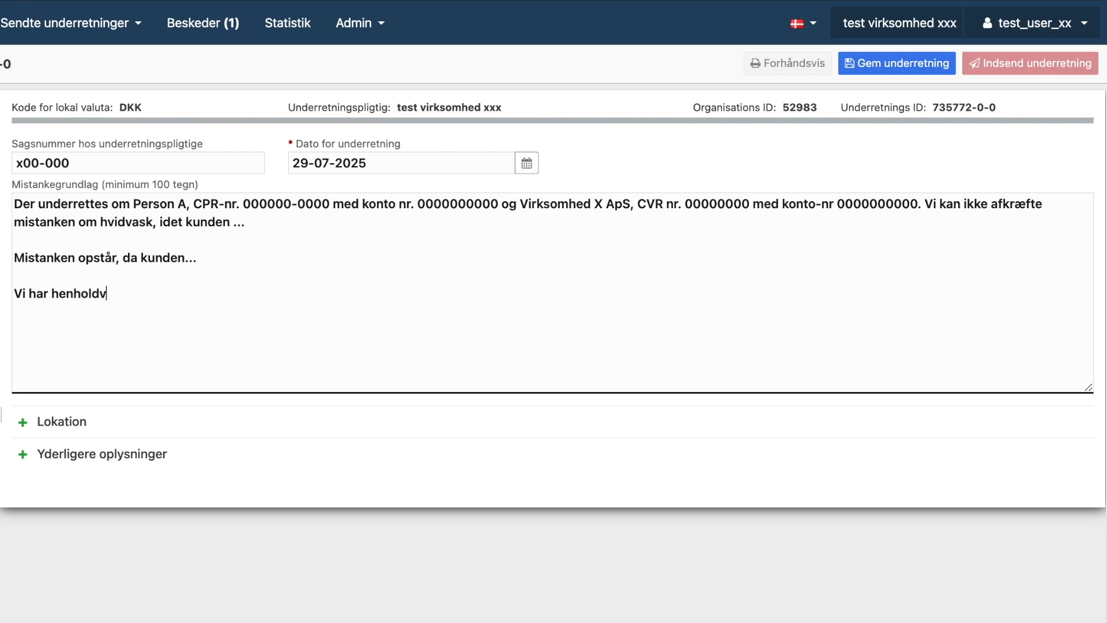
pyautogui.write('01.2024 og 01.0')
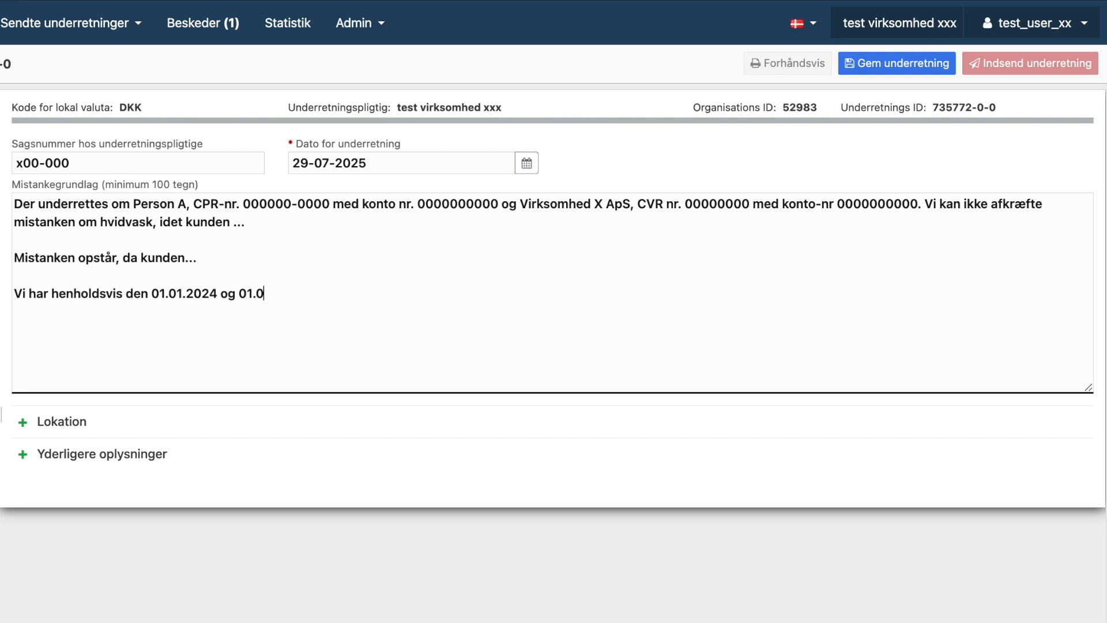
pyautogui.write('1.2025 rettet hen')
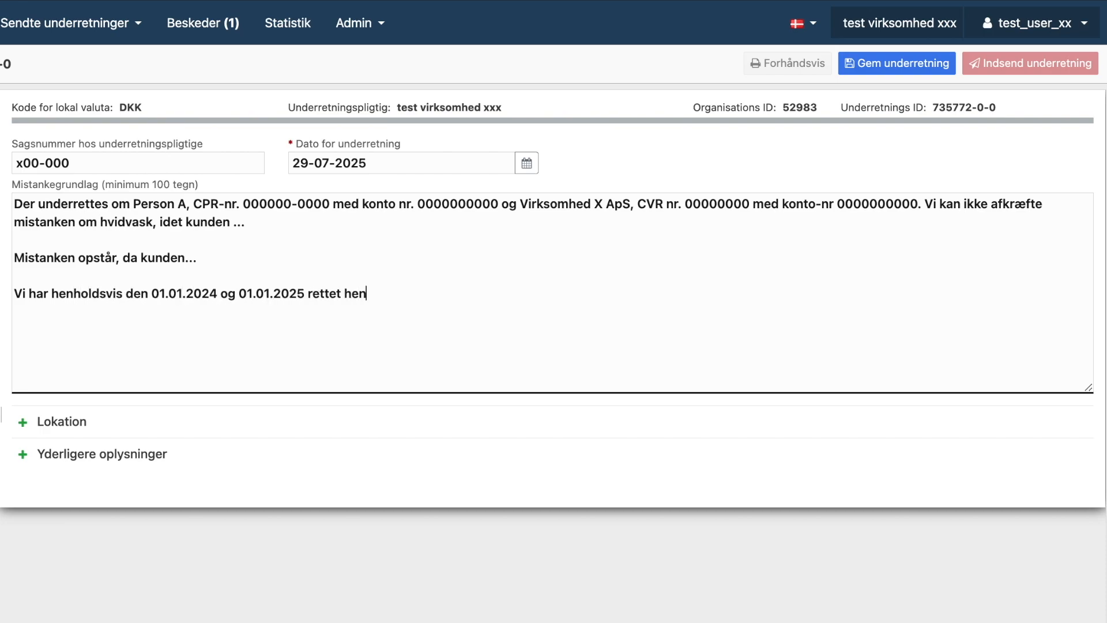
pyautogui.write('vendelse til kunden om forholdet.')
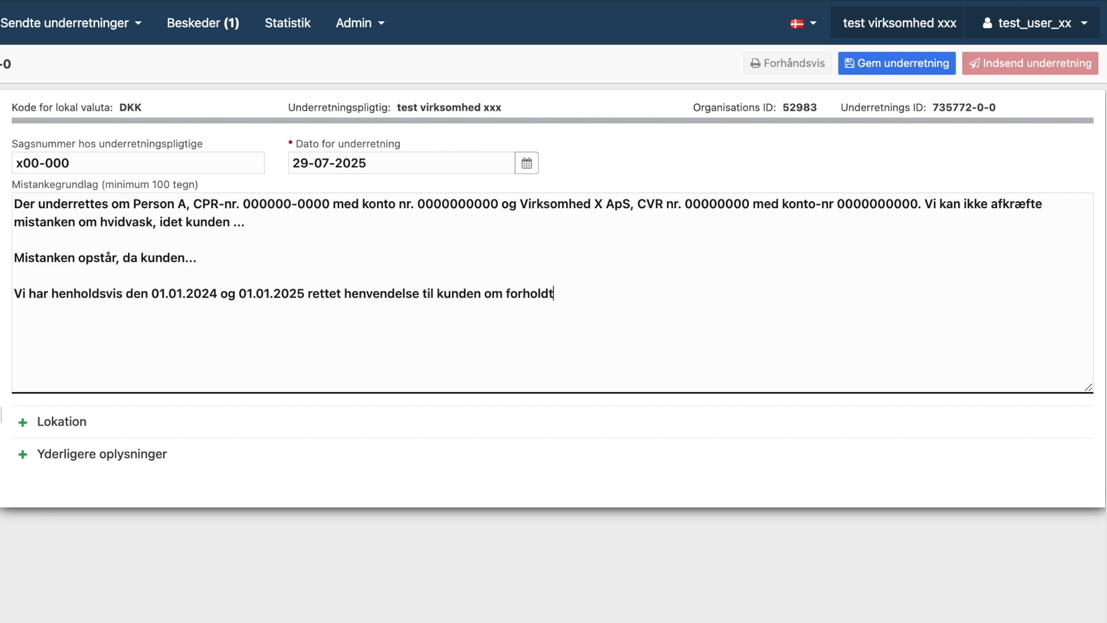
pyautogui.write(' Vi har stadig ikk')
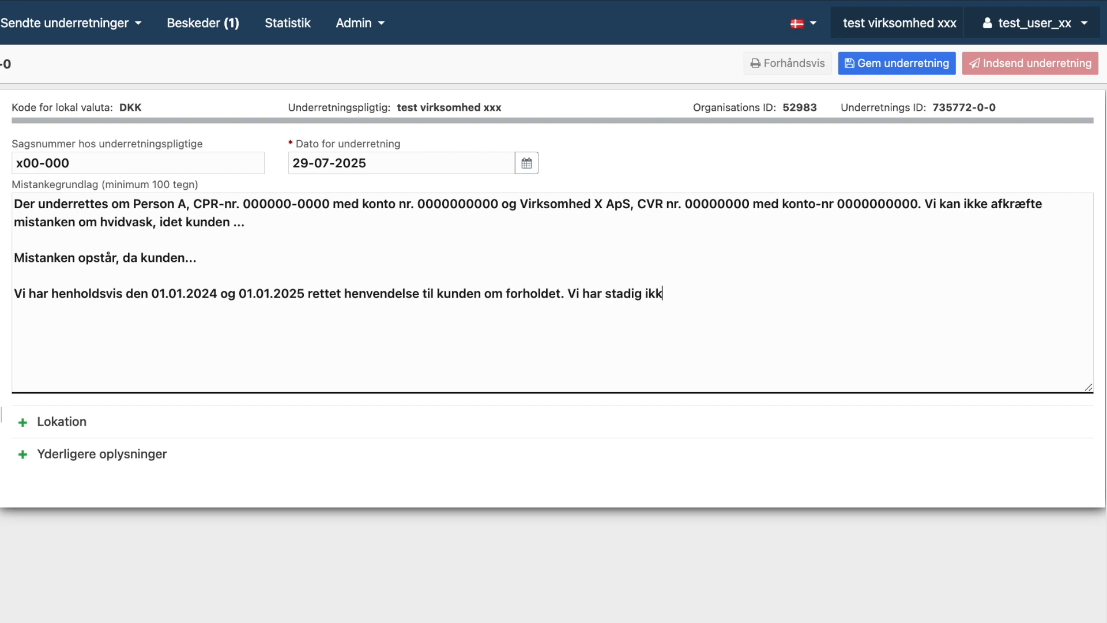
pyautogui.write('e modtaget et svar, trods ')
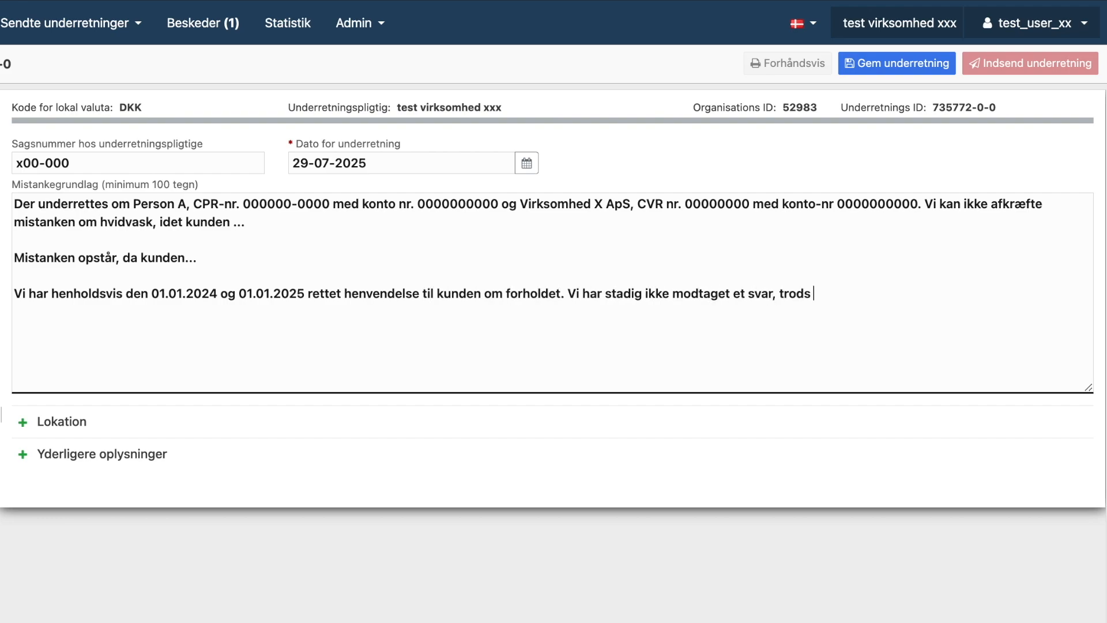
pyautogui.write('at vi kan se, at den mistænkelig')
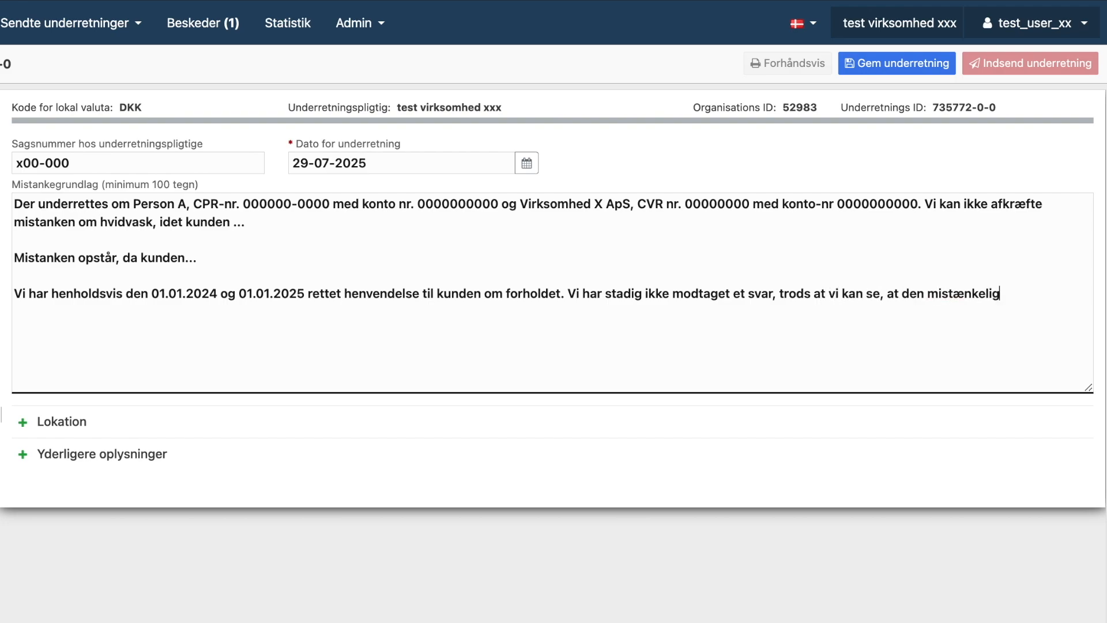
pyautogui.write('e aktivitet fortsætter.')
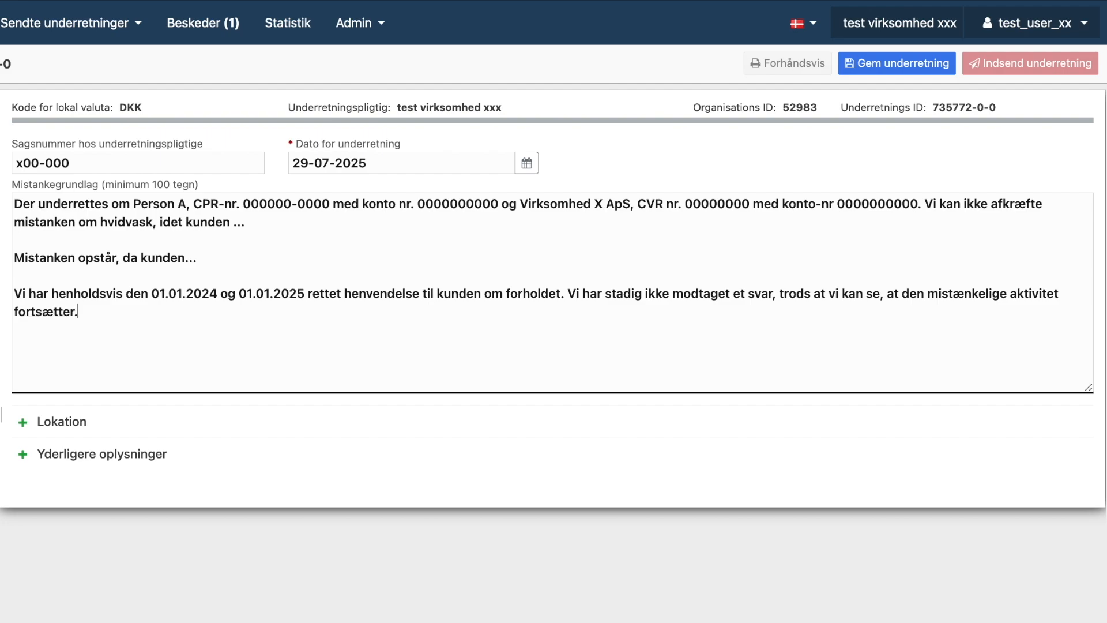
pyautogui.press('Return')
pyautogui.press('Return')
pyautogui.write('Kundens adfærd samt det fak')
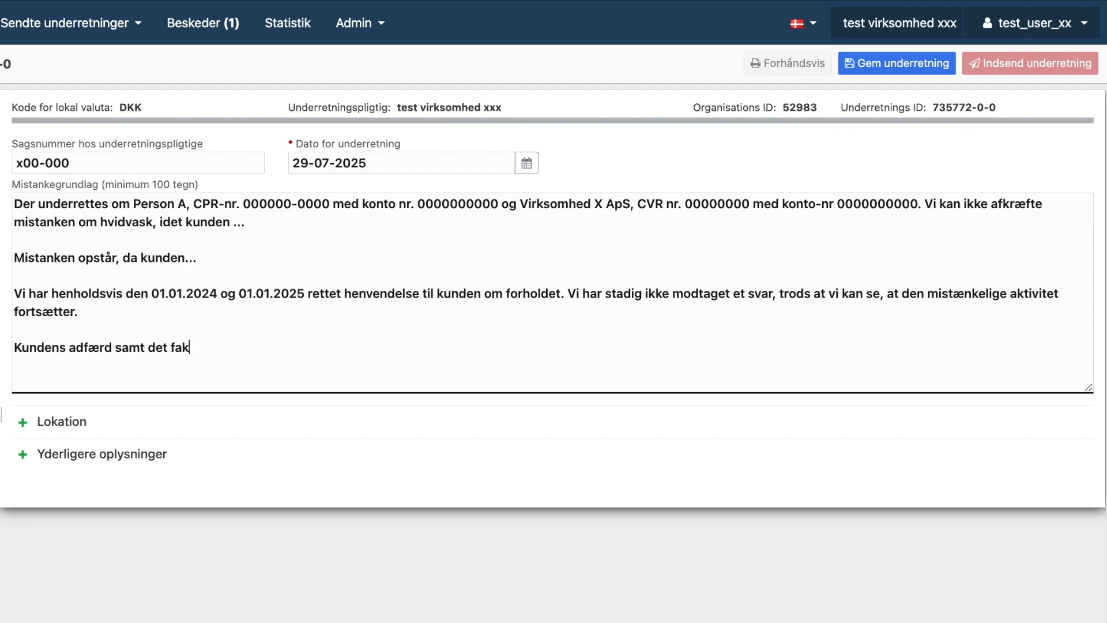
pyautogui.write('tum, at kunden ikke er vendt')
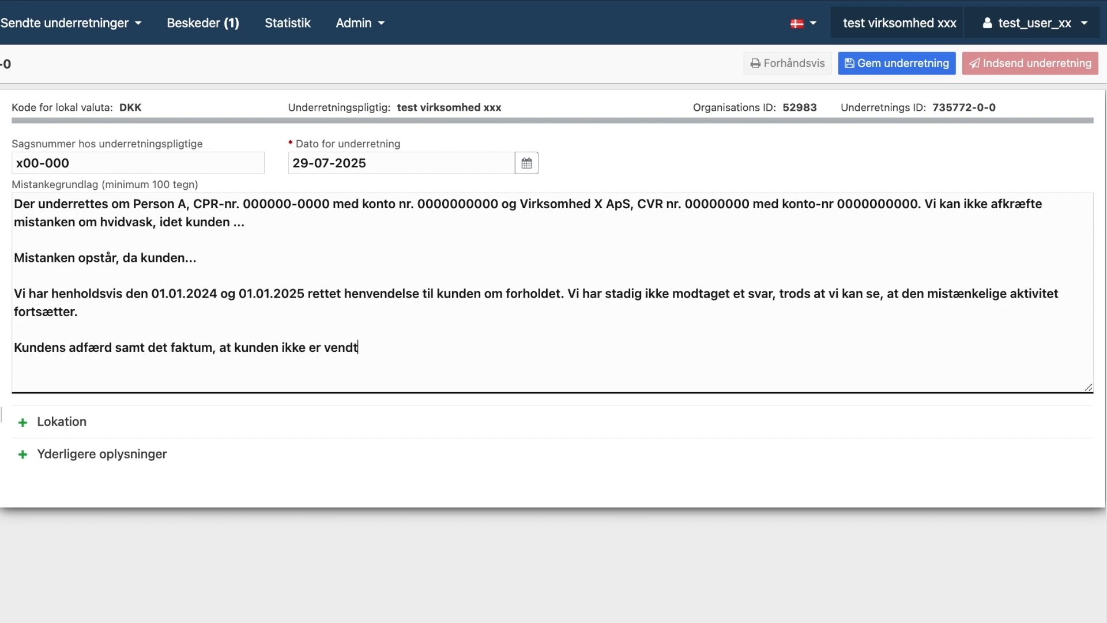
pyautogui.write(' tilbage på vores henve')
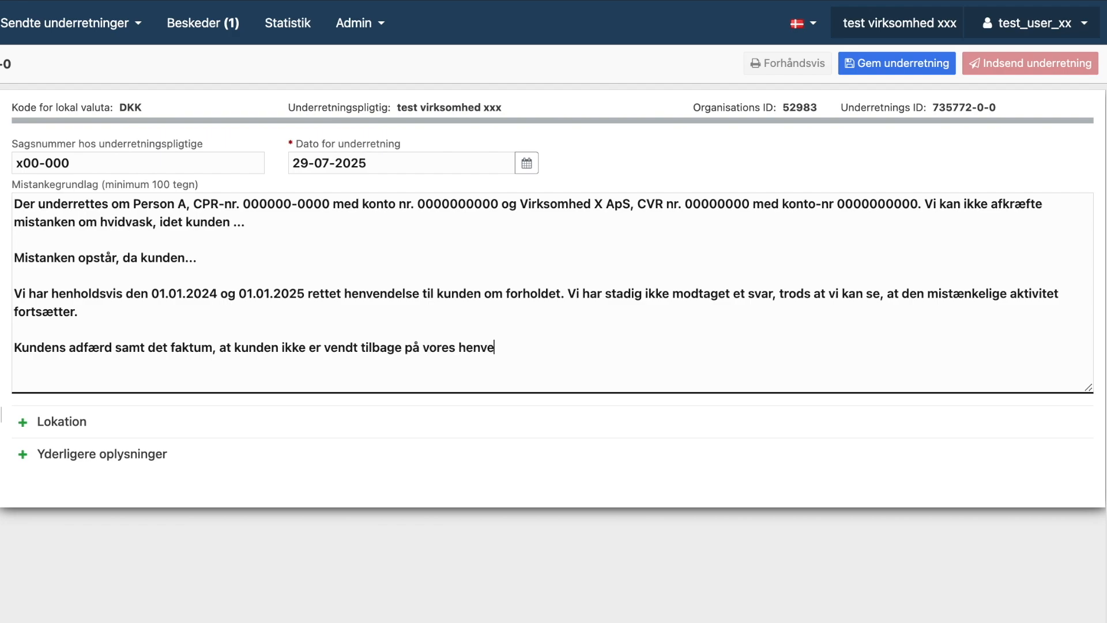
pyautogui.write('ndelse, gør, at vi ikke kan af')
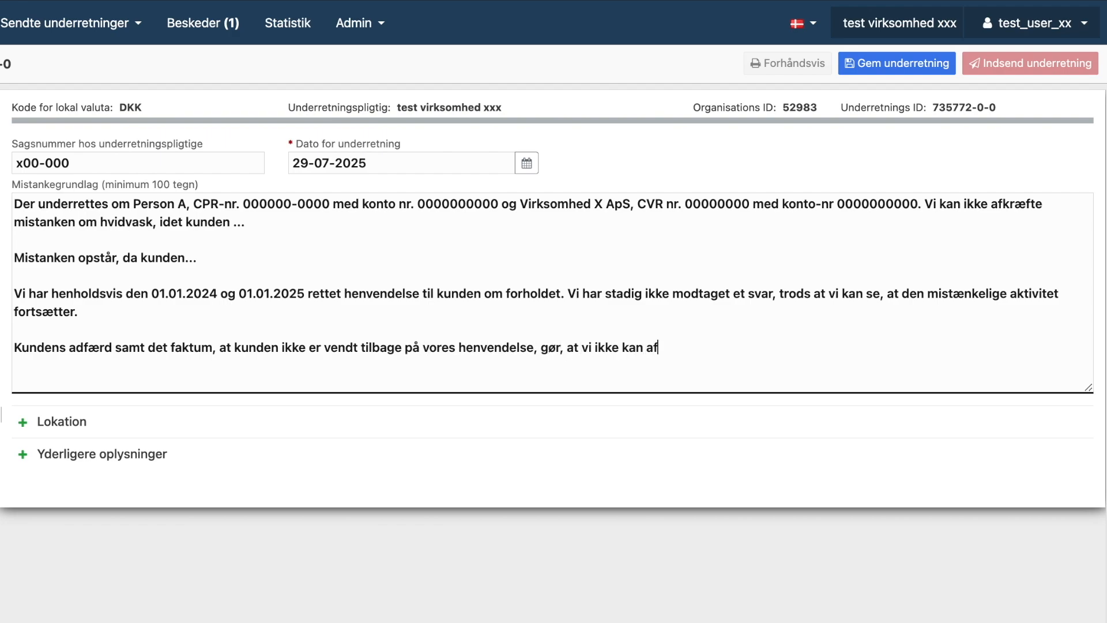
pyautogui.write('kræfte mistanken om hvidvask')
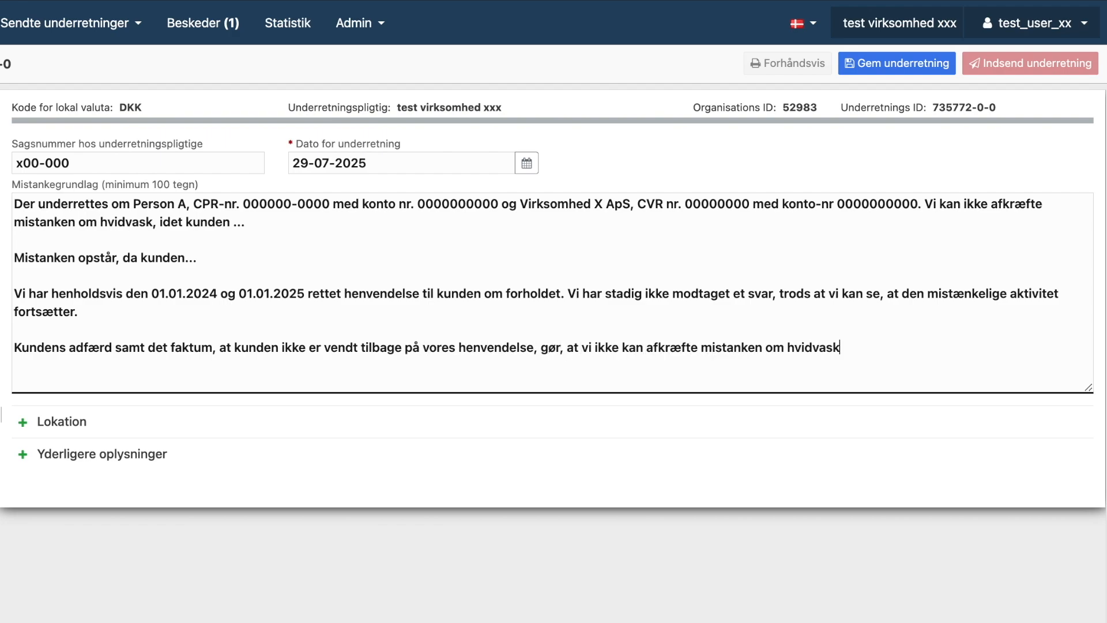
pyautogui.write('. Derfor sendes denne underretning til Hvidvasksek')
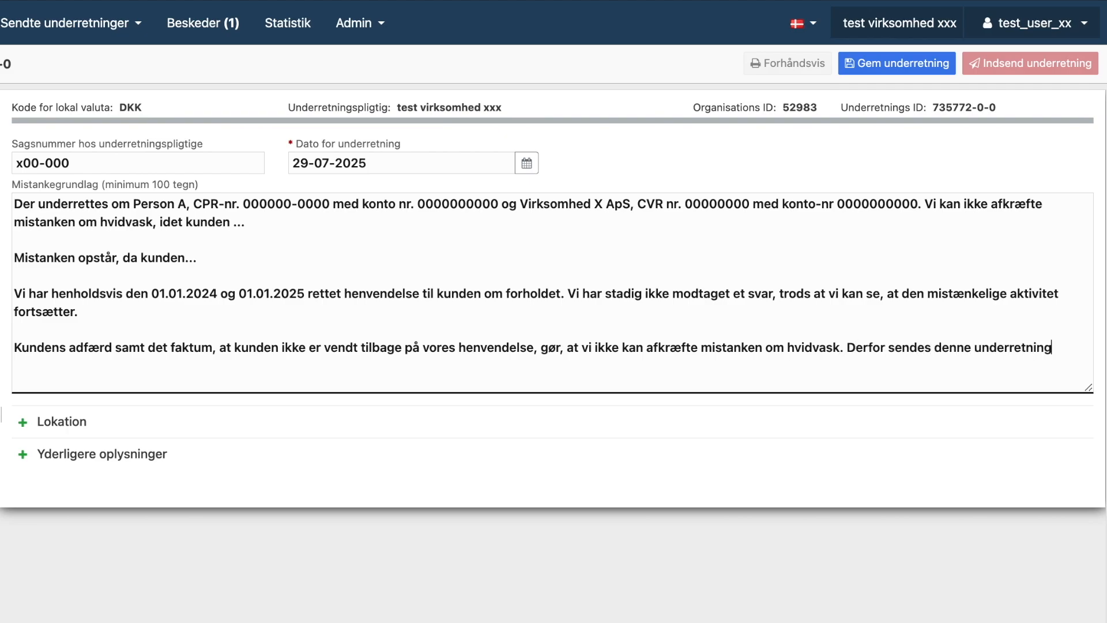
pyautogui.write('retariatet.')
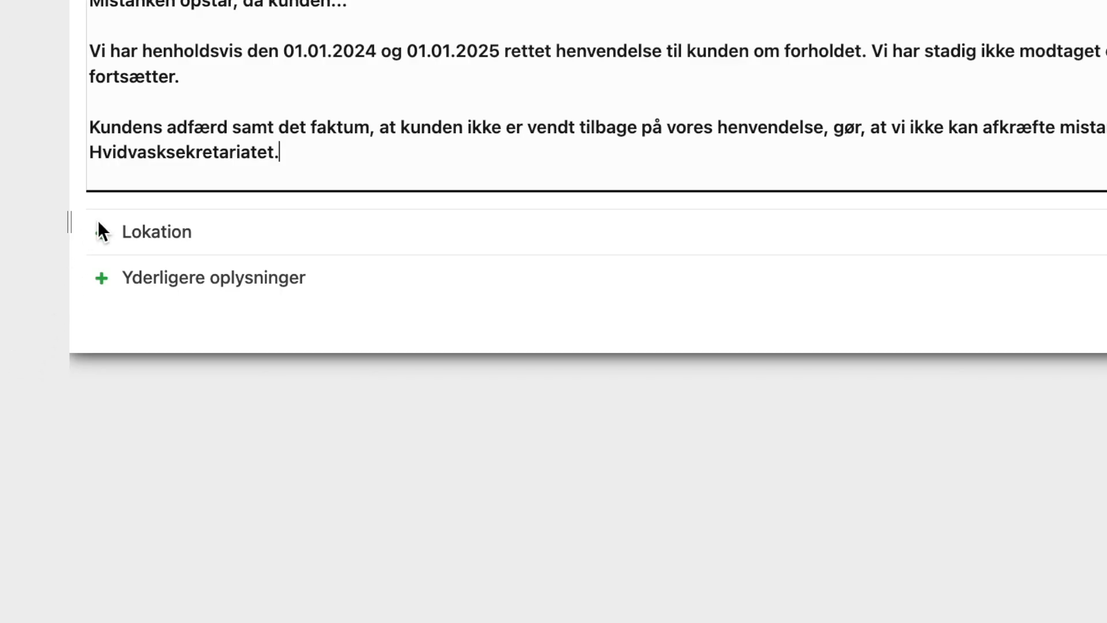
# - Expand the location details and delete the empty Geo Location block
pyautogui.click(23, 423)
pyautogui.scroll(-1, 101, 230)
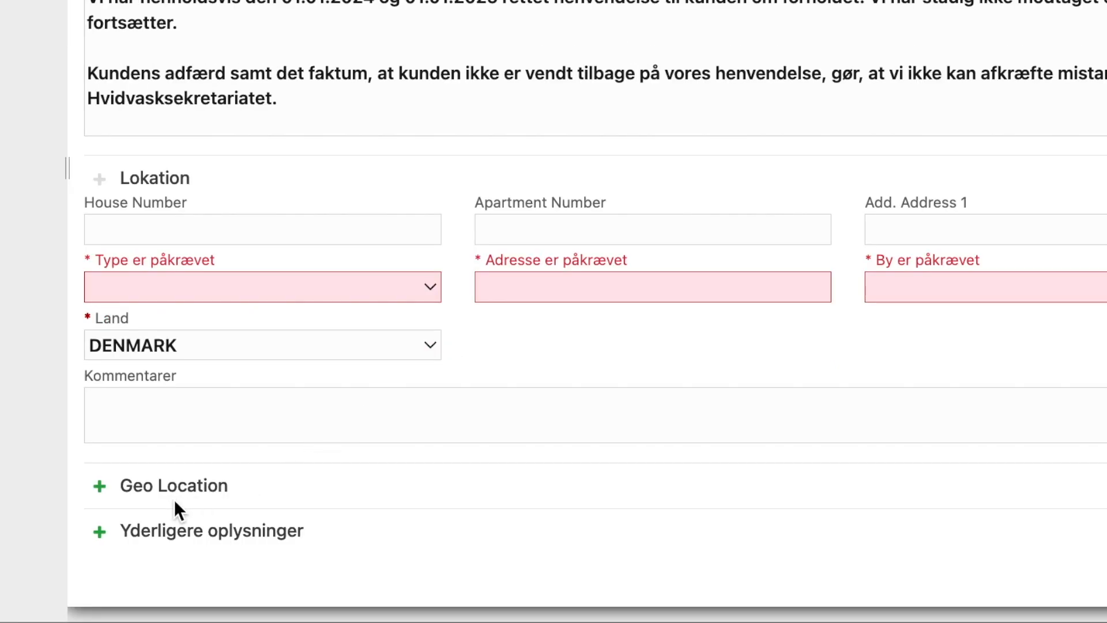
pyautogui.click(102, 488)
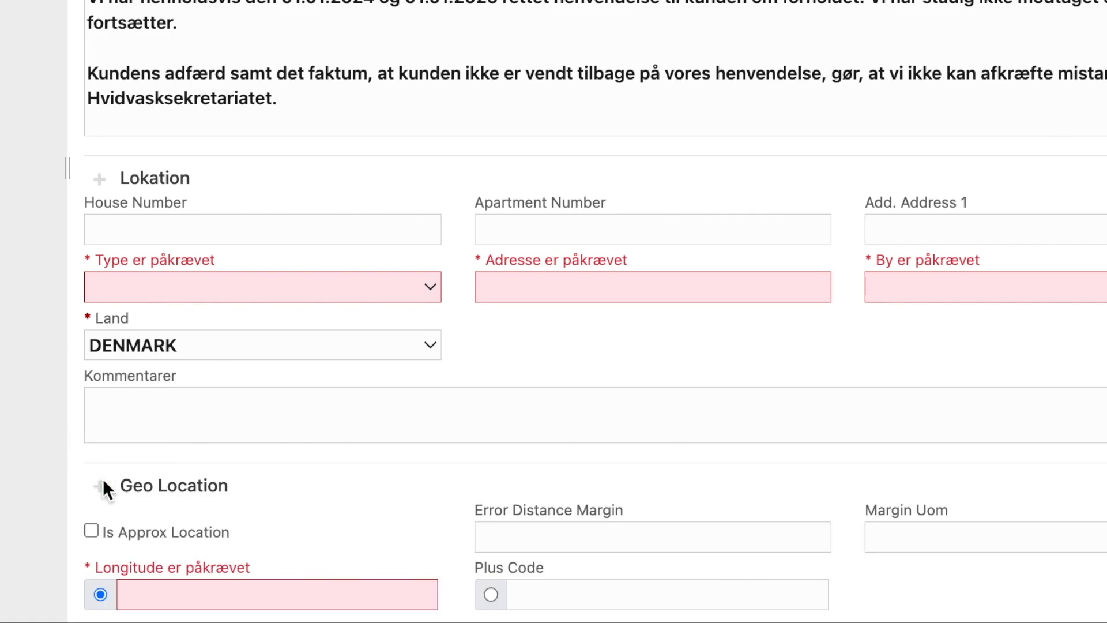
pyautogui.scroll(-3, 394, 417)
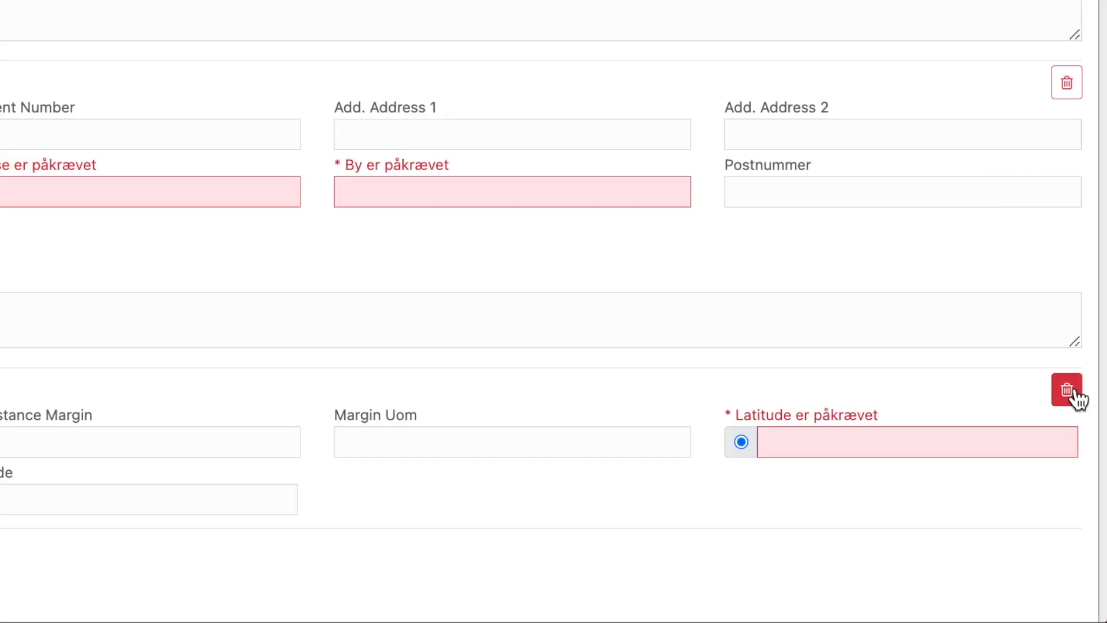
pyautogui.click(1075, 394)
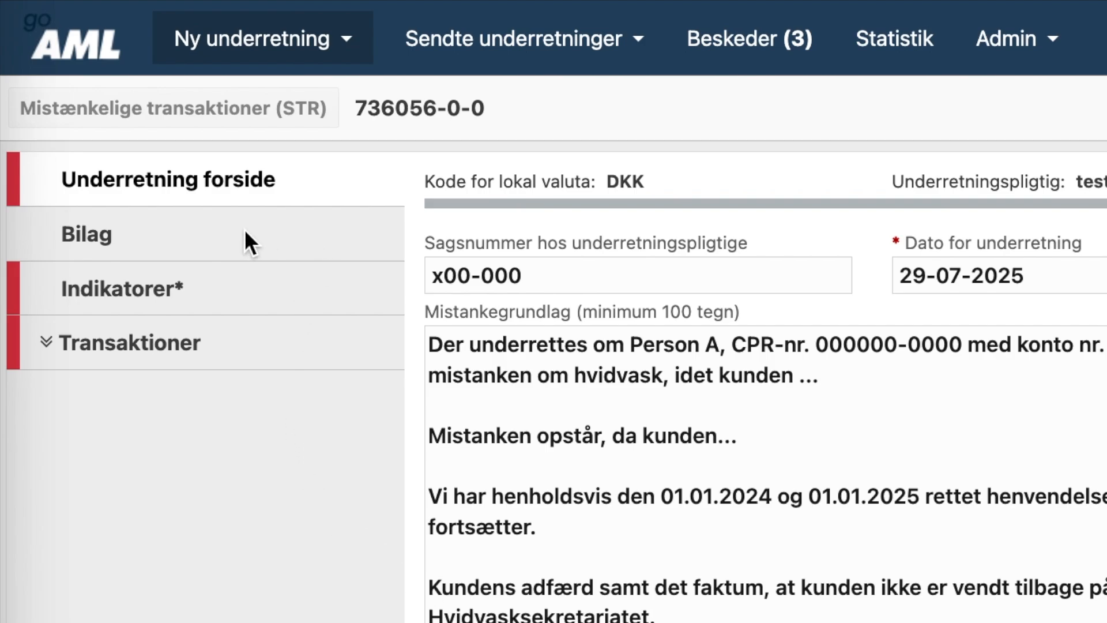
# - Add a Bilag attachment described as 'Analyse' and choose analyse_x00-000.pdf to upload
pyautogui.click(218, 247)
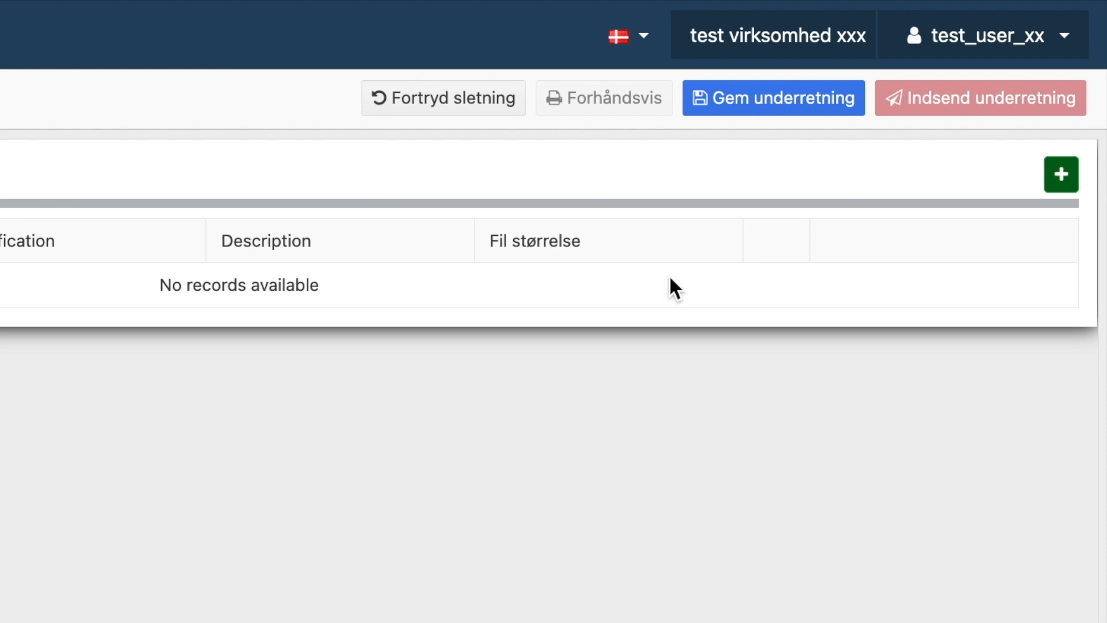
pyautogui.click(1060, 174)
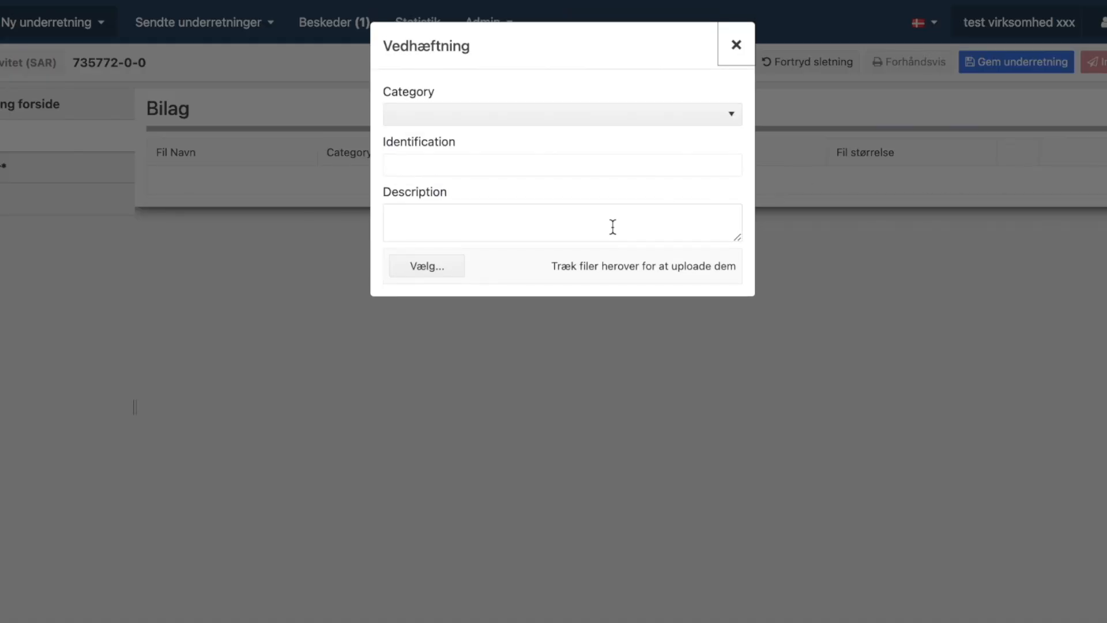
pyautogui.click(485, 222)
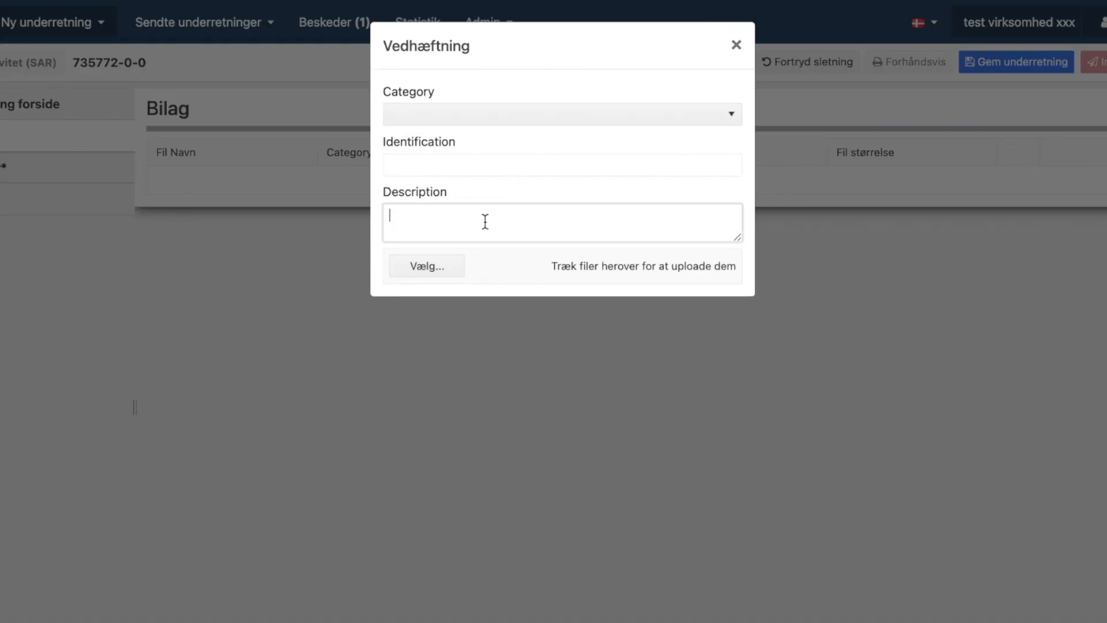
pyautogui.write('Analyse')
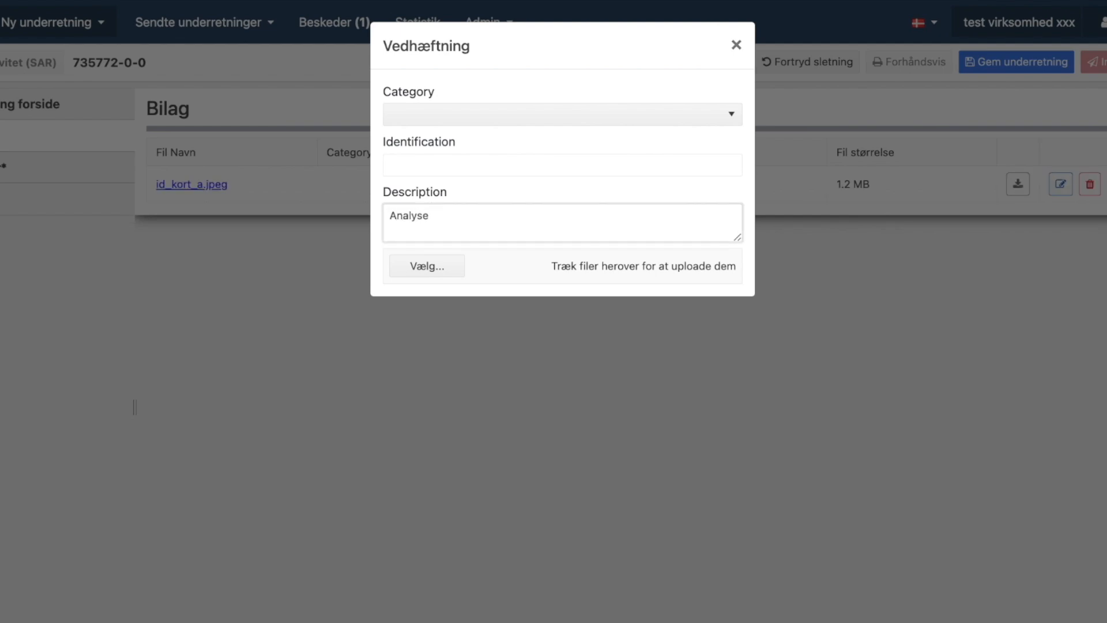
pyautogui.click(427, 266)
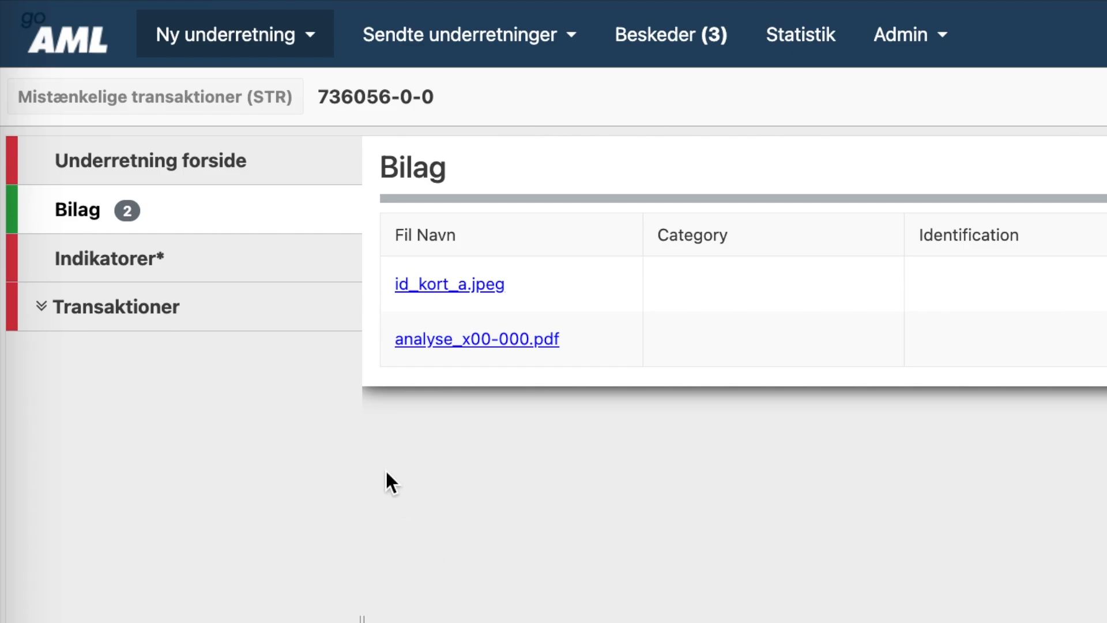
# - Tick indicators A01, B01, B11 and D03 on the Indikatorer page
pyautogui.click(171, 269)
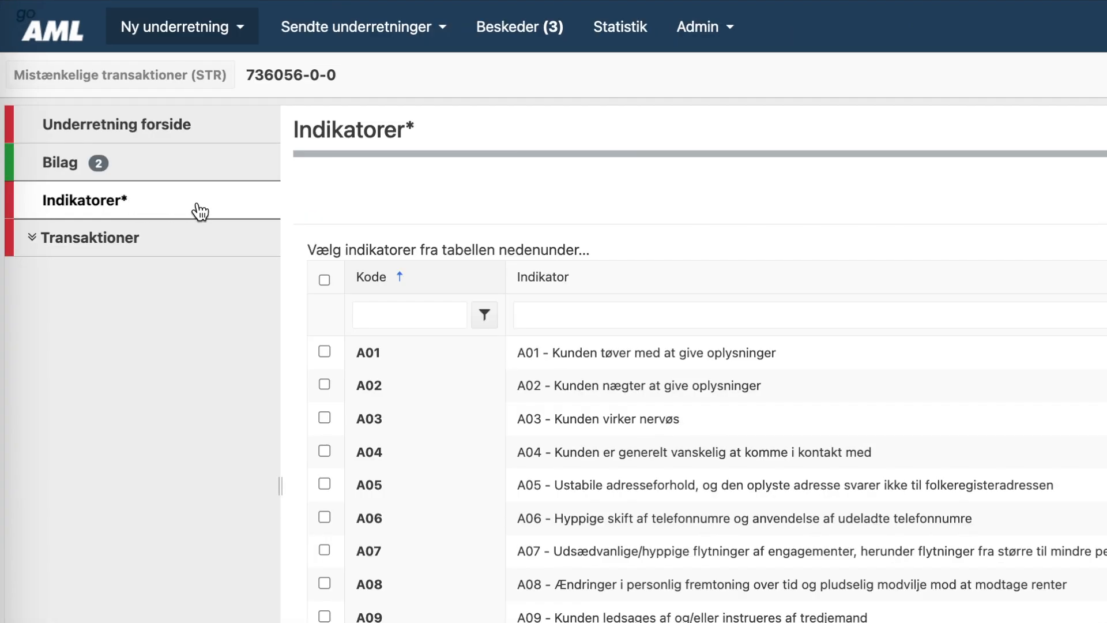
pyautogui.click(324, 352)
pyautogui.scroll(-10, 337, 556)
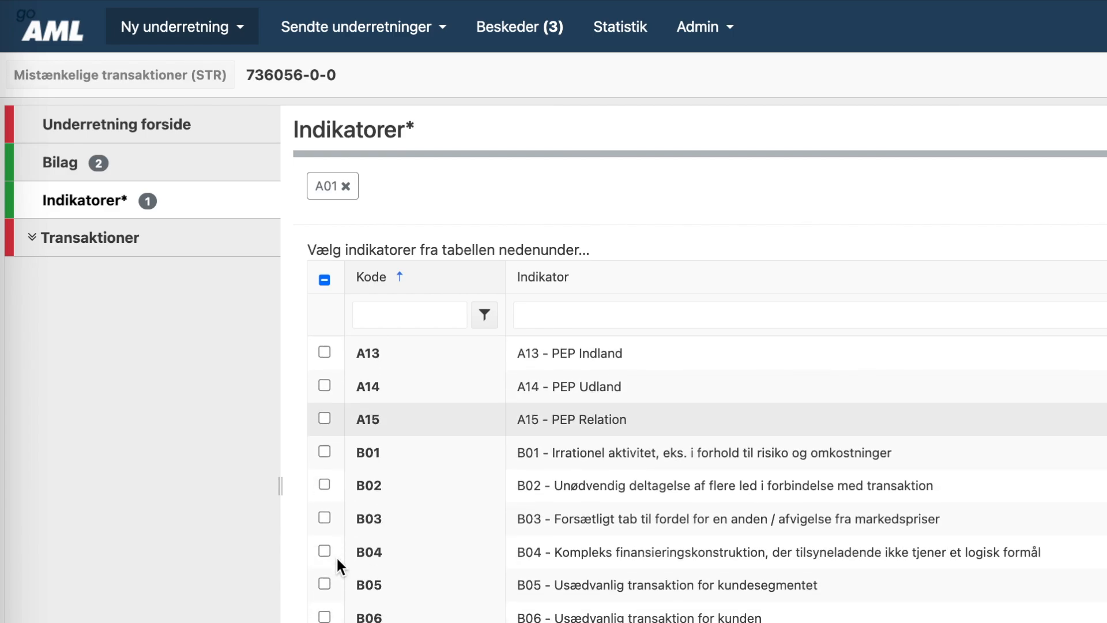
pyautogui.click(323, 452)
pyautogui.scroll(-5, 341, 579)
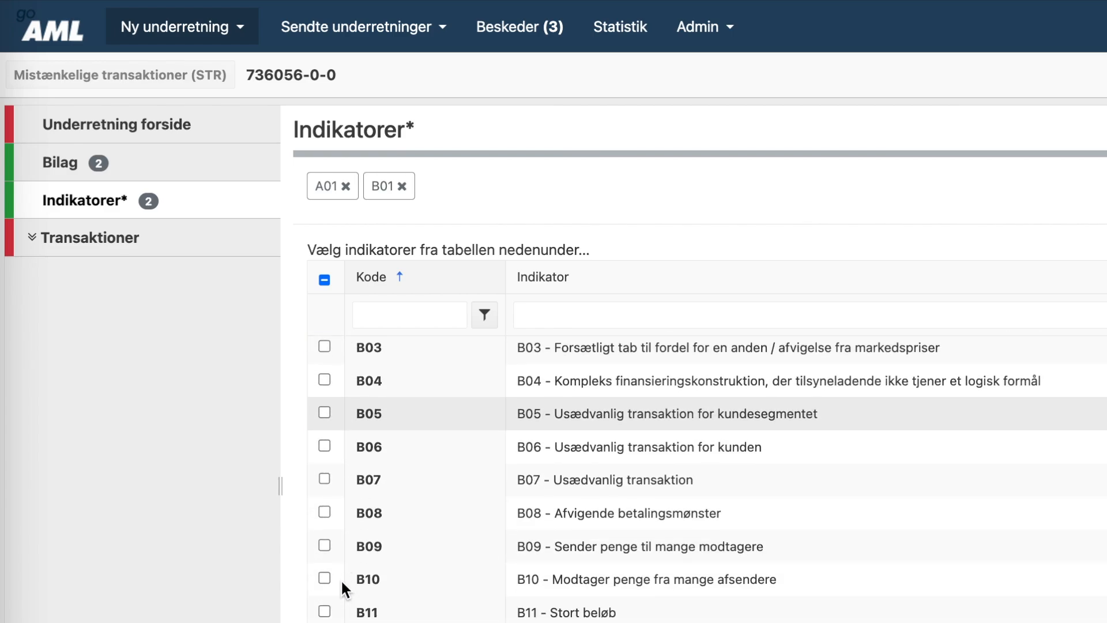
pyautogui.scroll(-3, 341, 579)
pyautogui.click(324, 452)
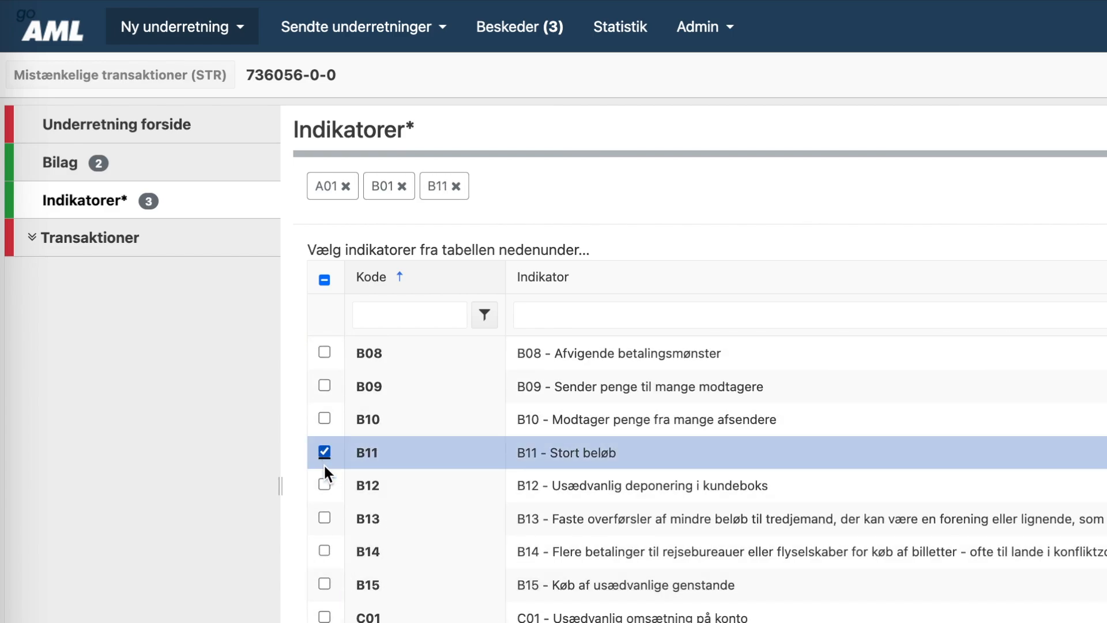
pyautogui.scroll(-1, 344, 609)
pyautogui.scroll(-4, 342, 610)
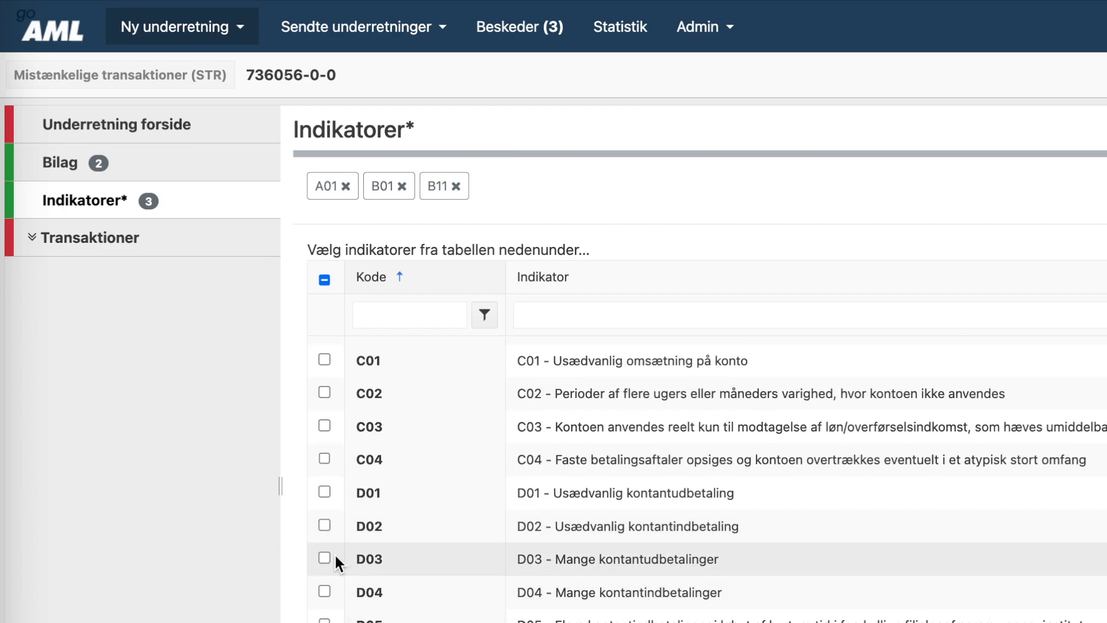
pyautogui.click(326, 558)
# - Filter the indicators by 'Andet' and tick O01 Andet
pyautogui.click(591, 319)
pyautogui.write('Andet')
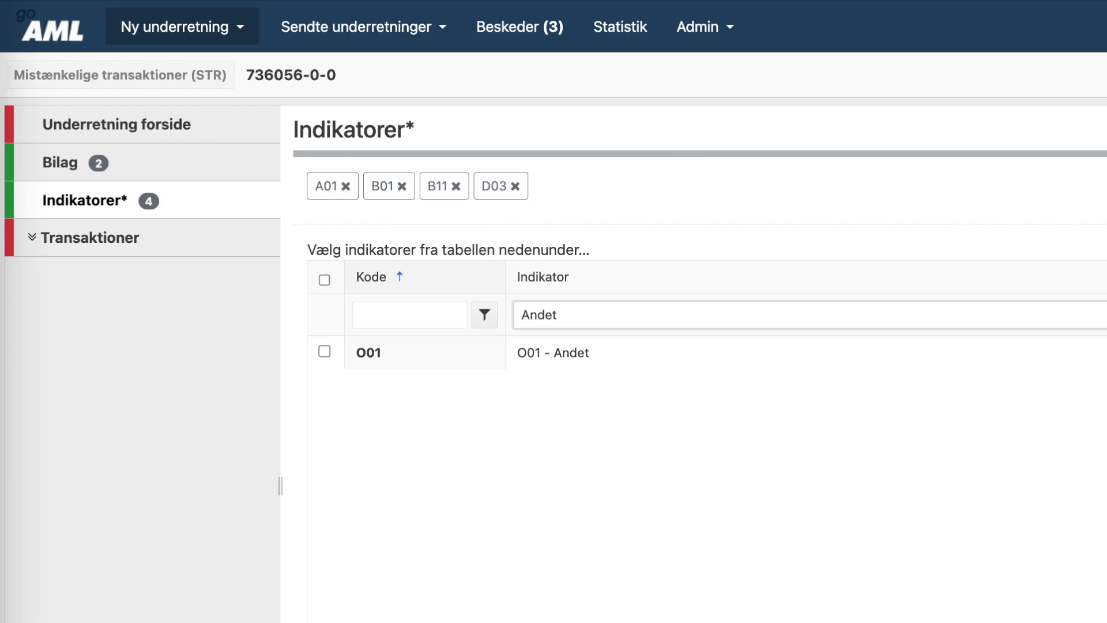
pyautogui.click(331, 352)
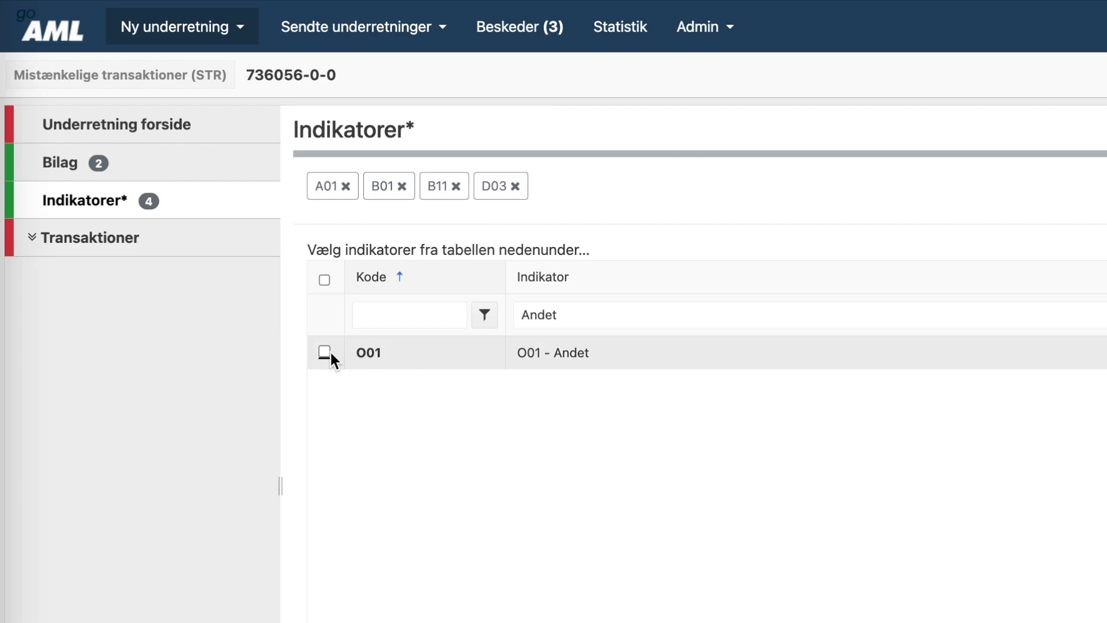
pyautogui.click(327, 352)
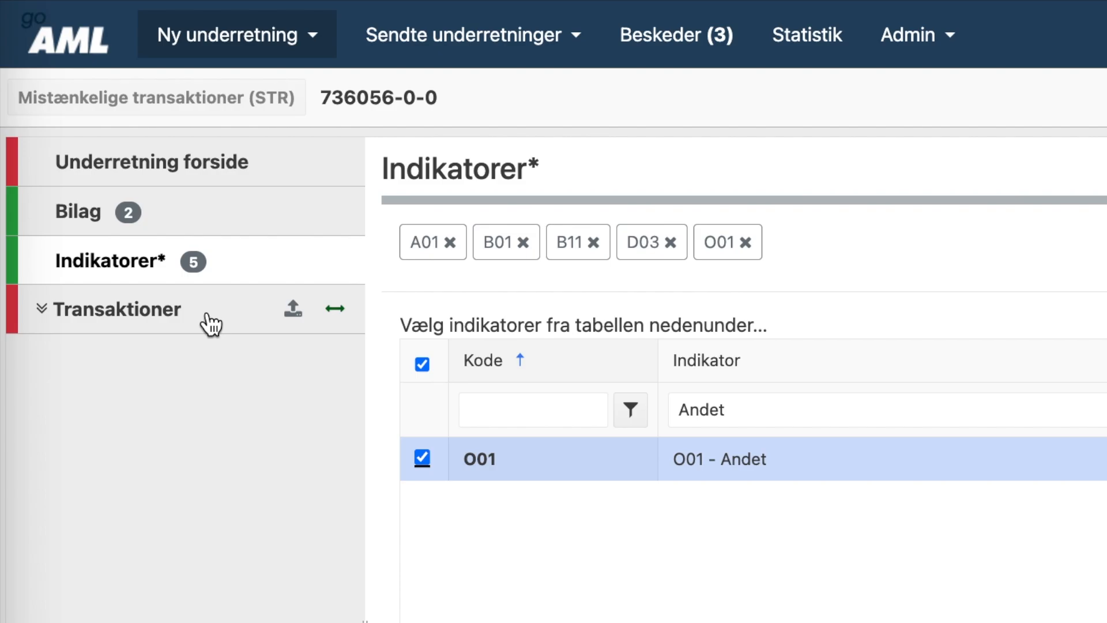
# - Go to the report's empty Transaktioner page and add a new transaction
pyautogui.click(211, 324)
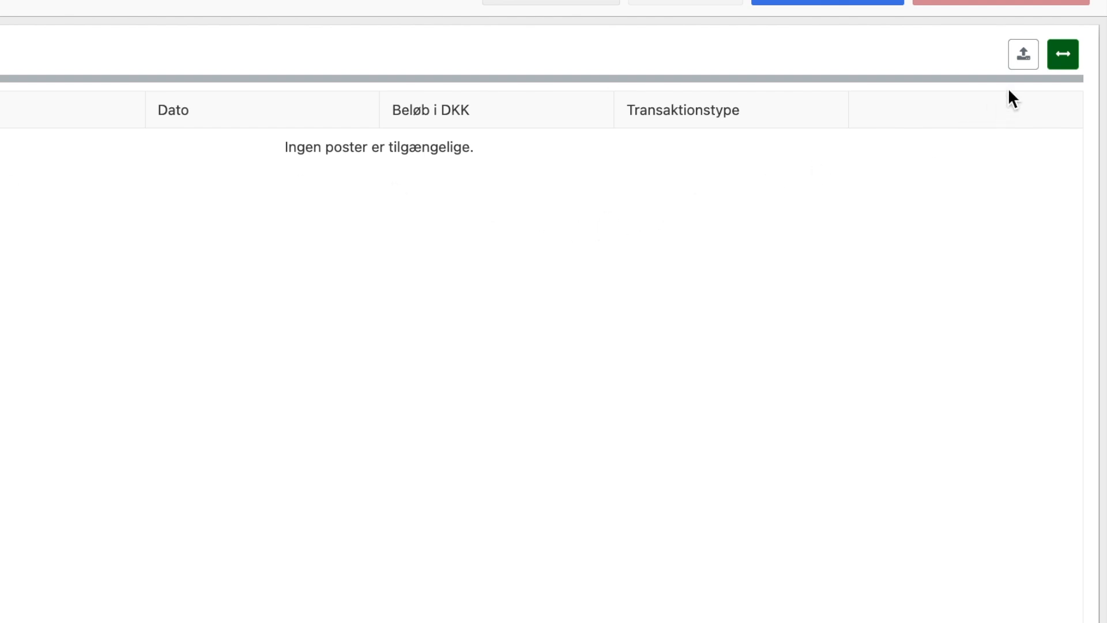
pyautogui.click(1061, 60)
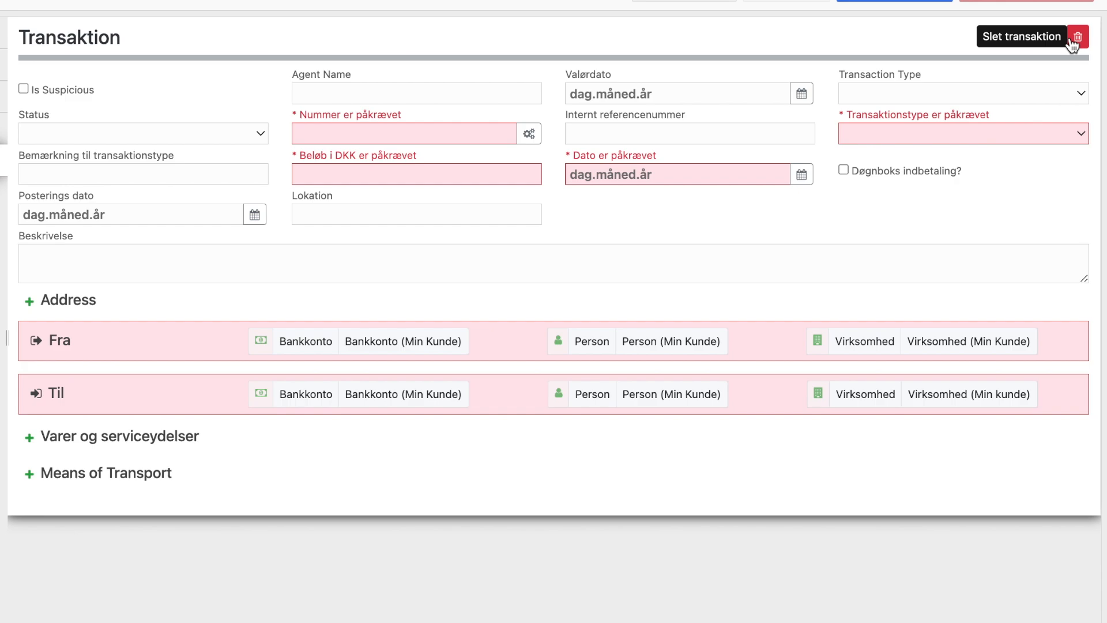
# - Give the transaction a generated number, amount 10000 DKK, date 16-01-2025 and type Kontanthævning/indsættelse
pyautogui.click(529, 134)
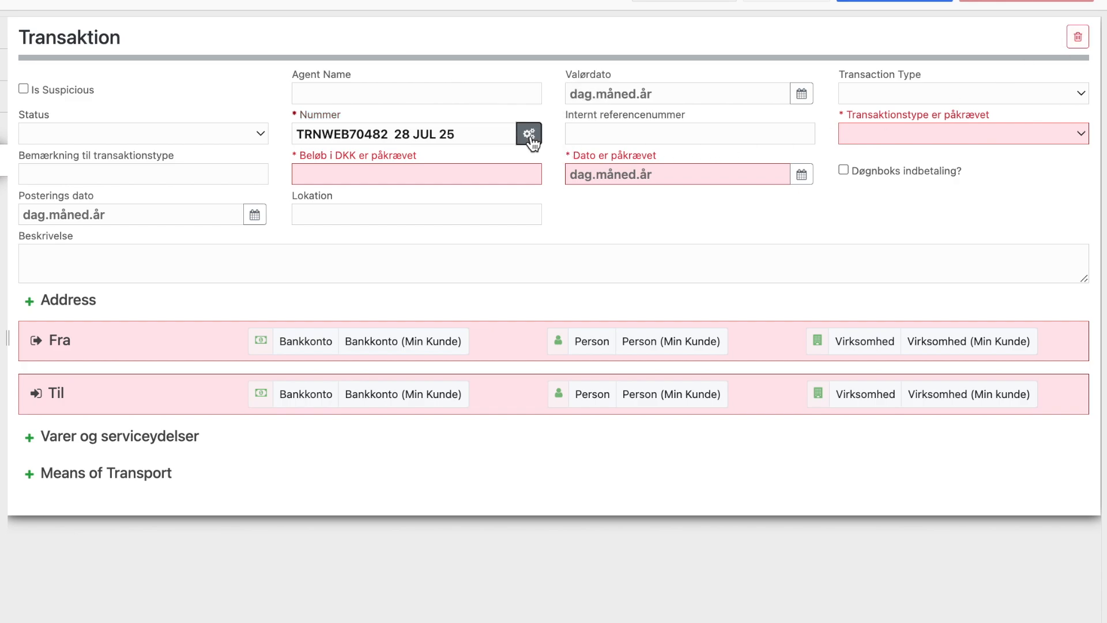
pyautogui.click(466, 172)
pyautogui.write('10000')
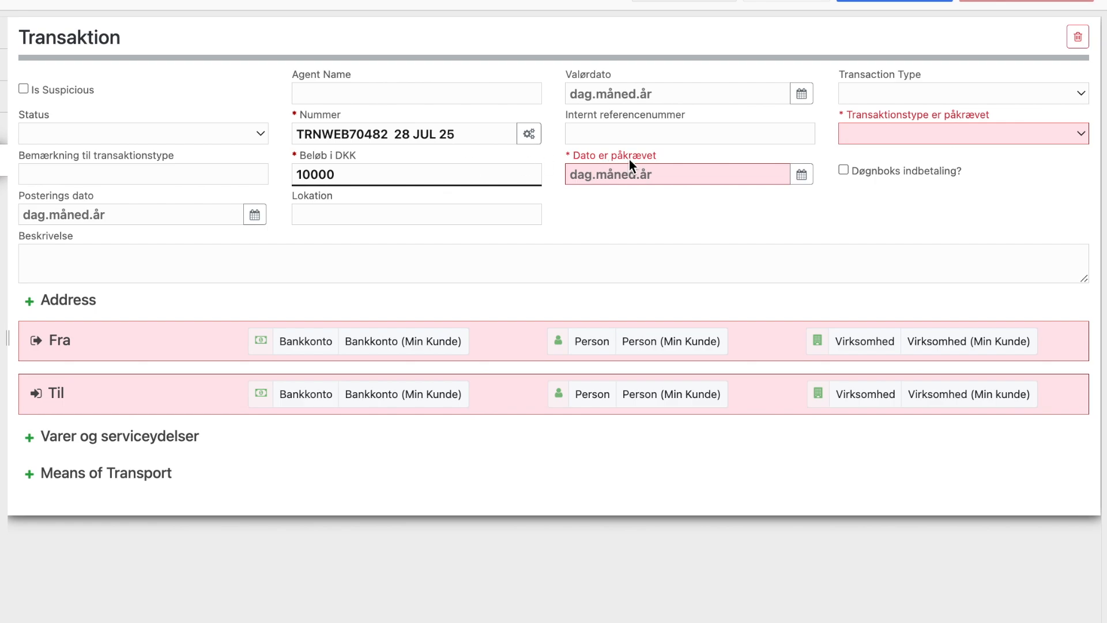
pyautogui.click(591, 178)
pyautogui.click(801, 175)
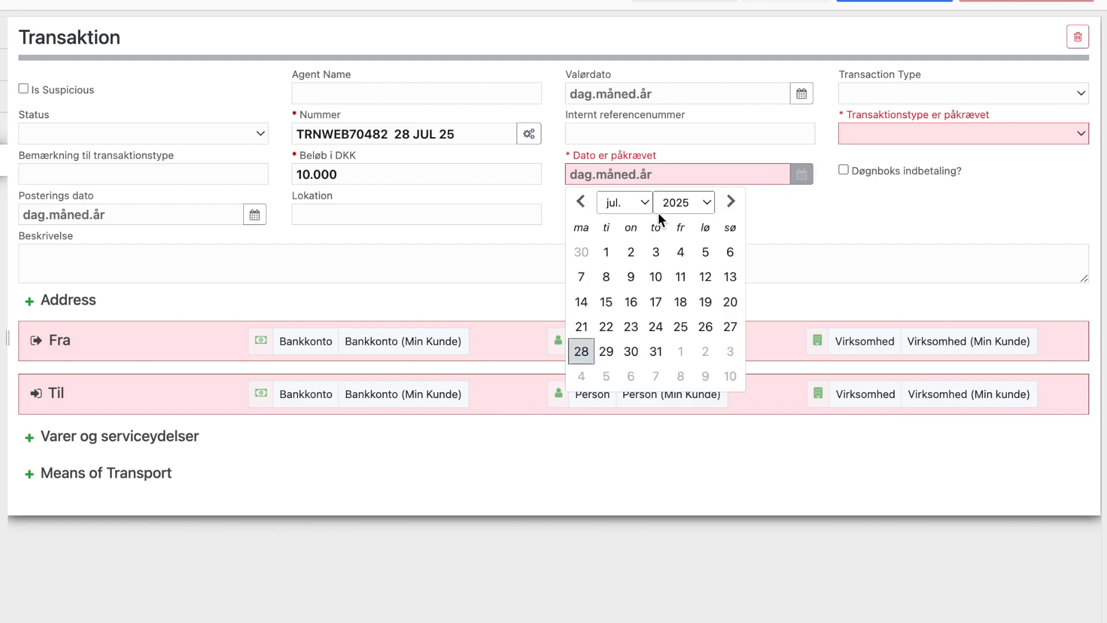
pyautogui.click(617, 202)
pyautogui.click(621, 86)
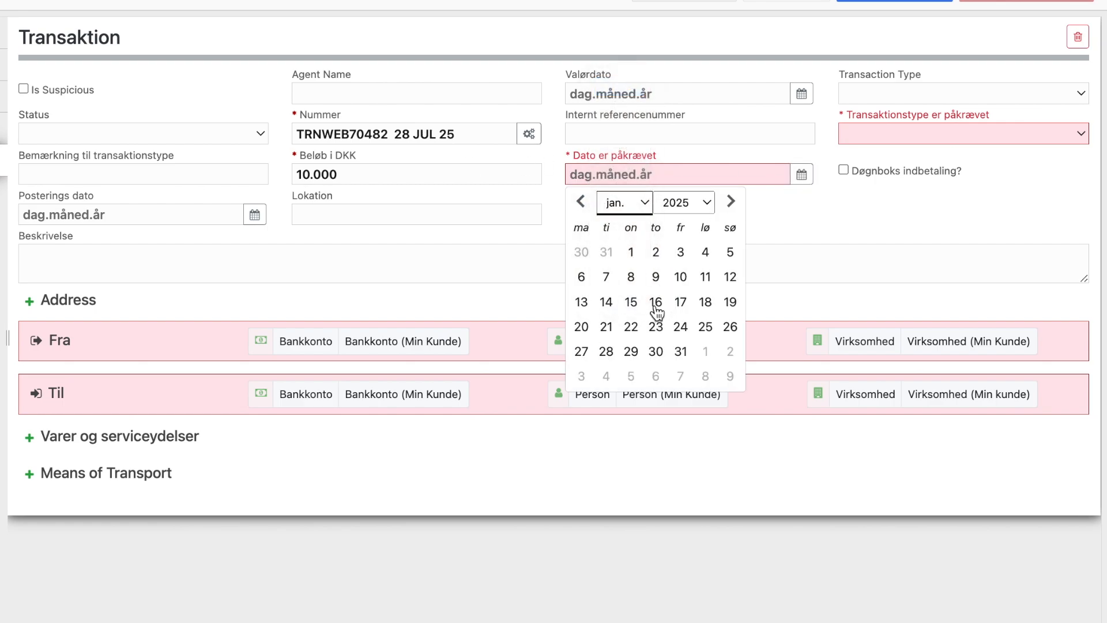
pyautogui.click(656, 301)
pyautogui.click(908, 133)
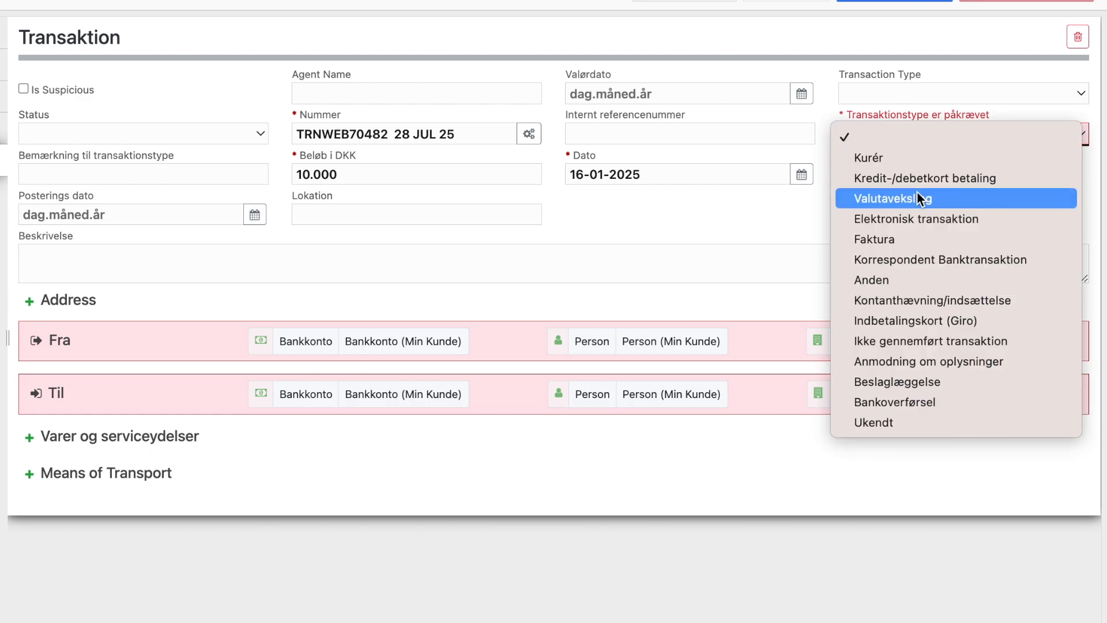
pyautogui.click(908, 302)
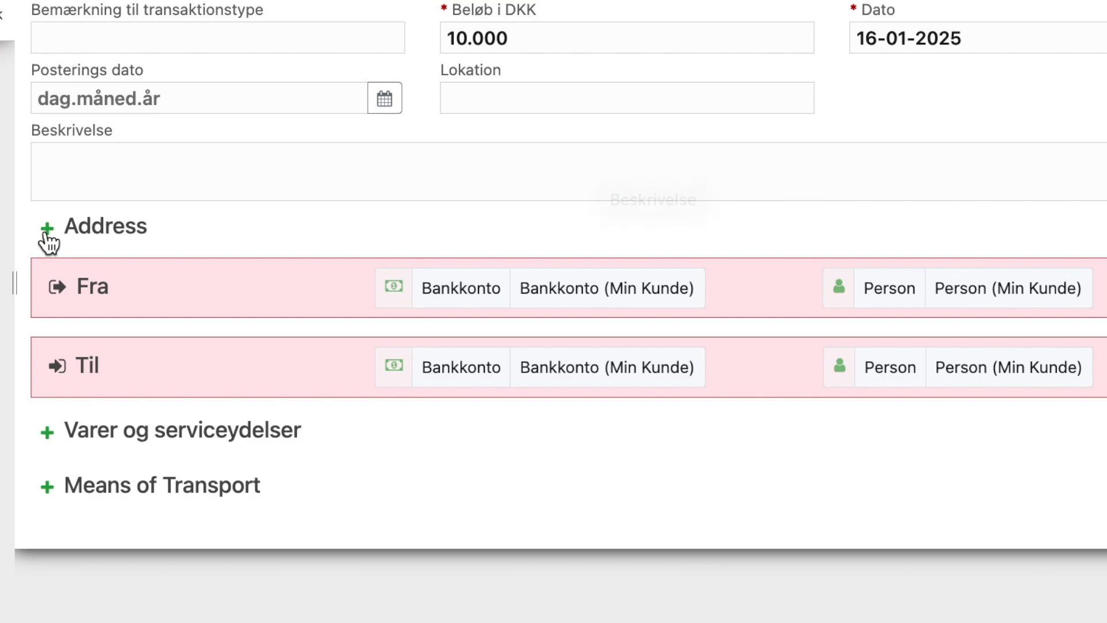
# - Remove the empty address block and set the client's bank account (Min Kunde) as sender
pyautogui.click(47, 229)
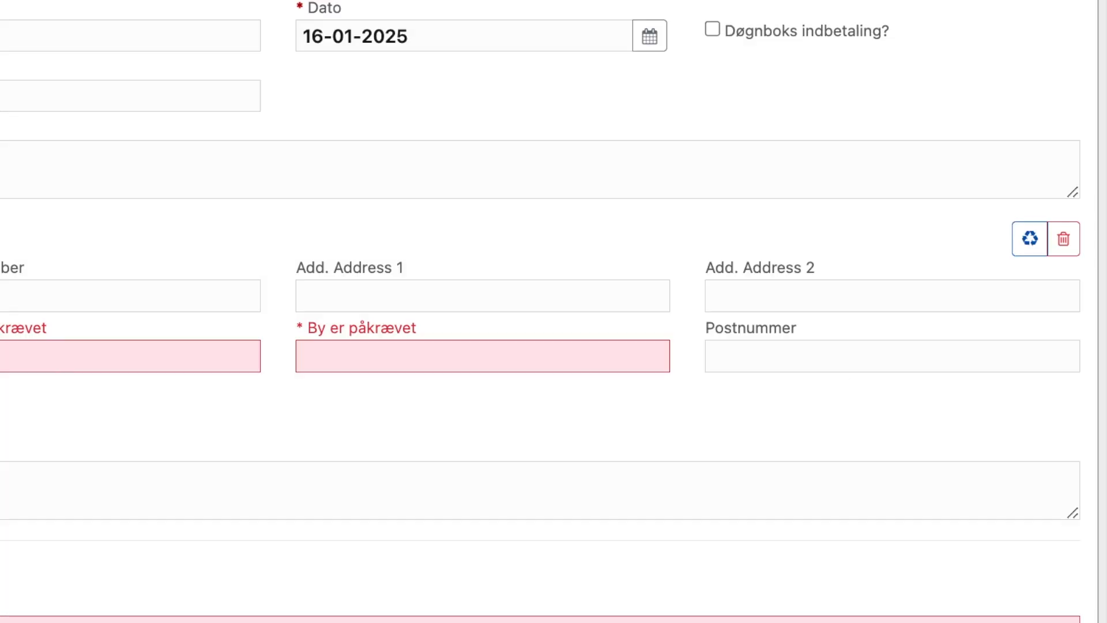
pyautogui.click(1065, 242)
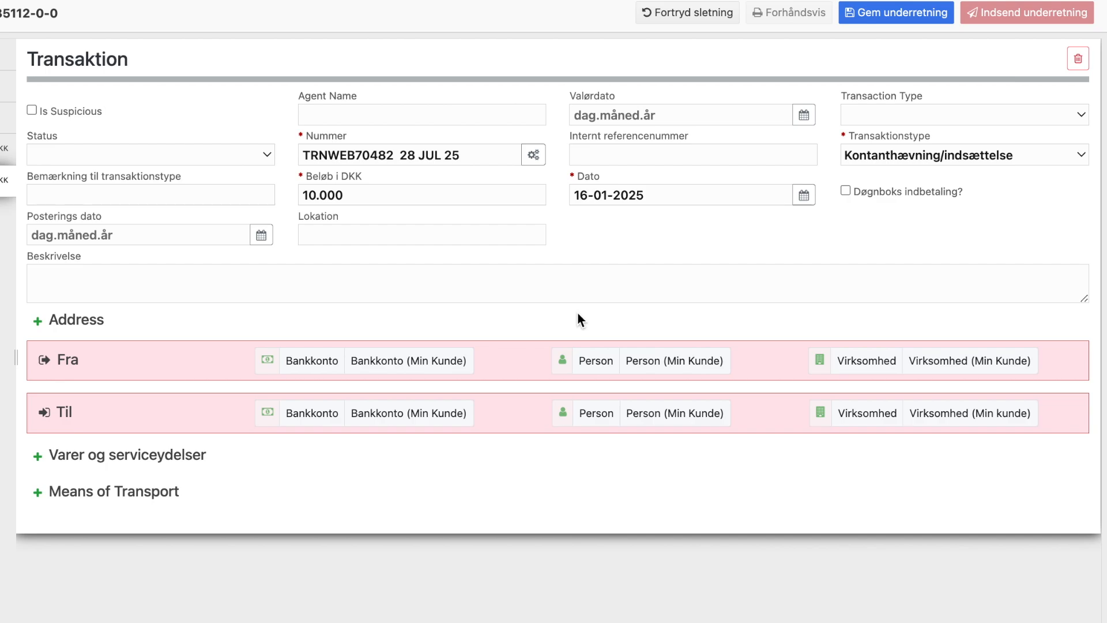
pyautogui.click(408, 362)
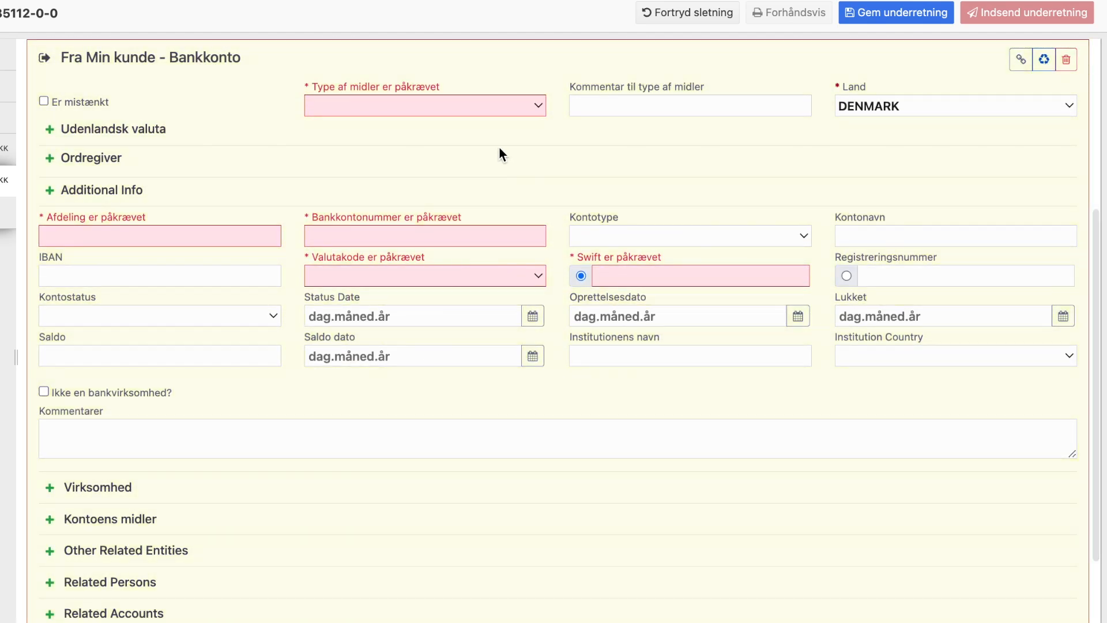
# - Set funds to Kontanter, branch to 'Bank Afdeling', enter the account number, and currency Danish Krone
pyautogui.click(516, 115)
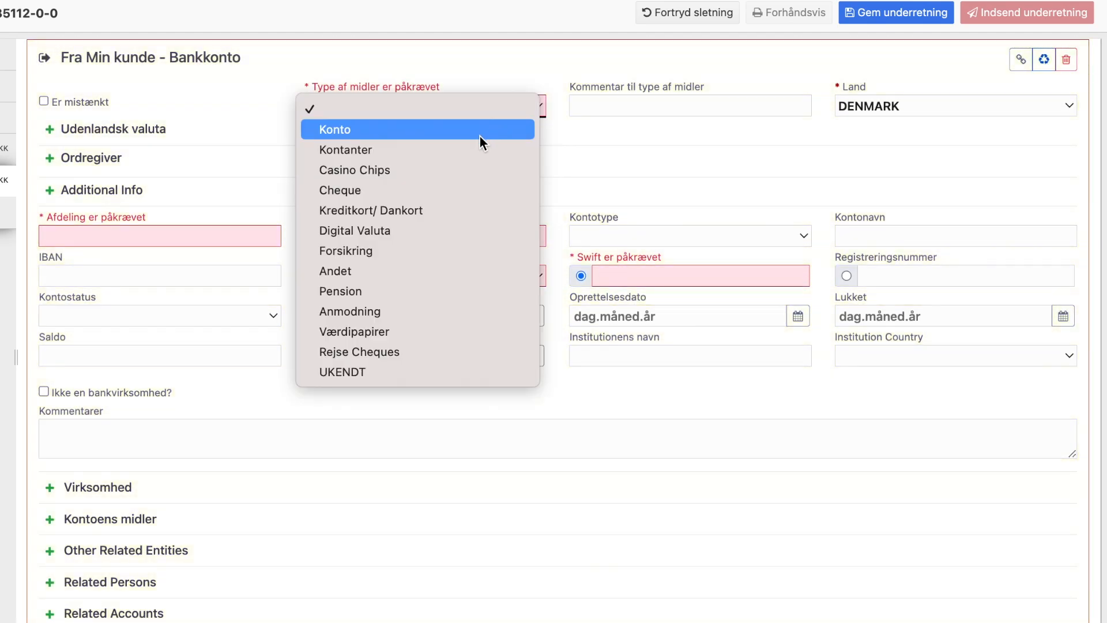
pyautogui.click(474, 150)
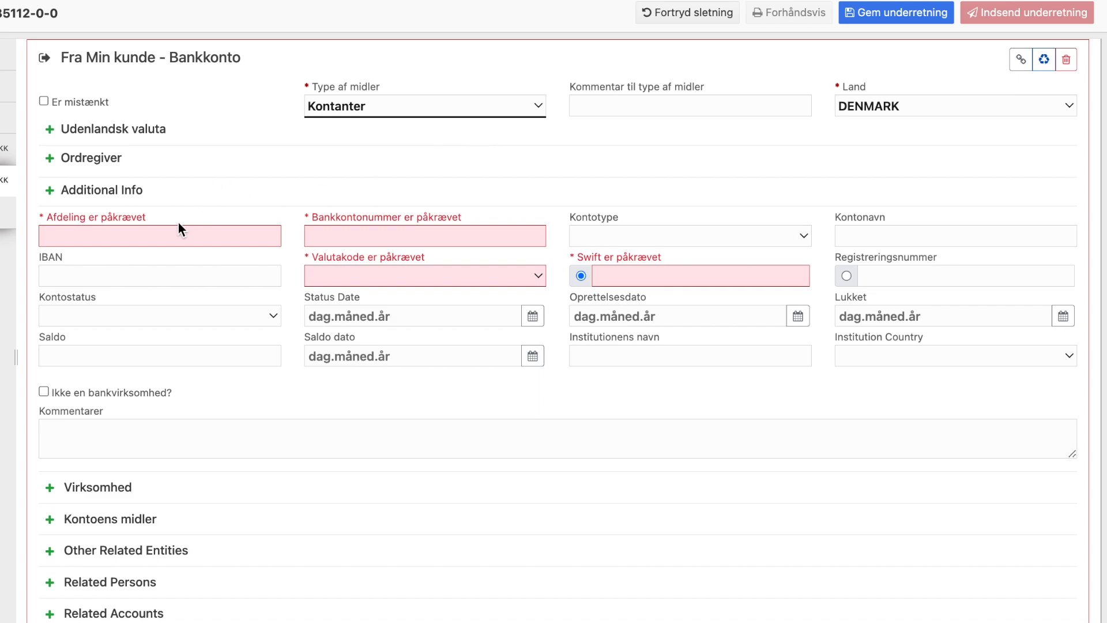
pyautogui.click(169, 236)
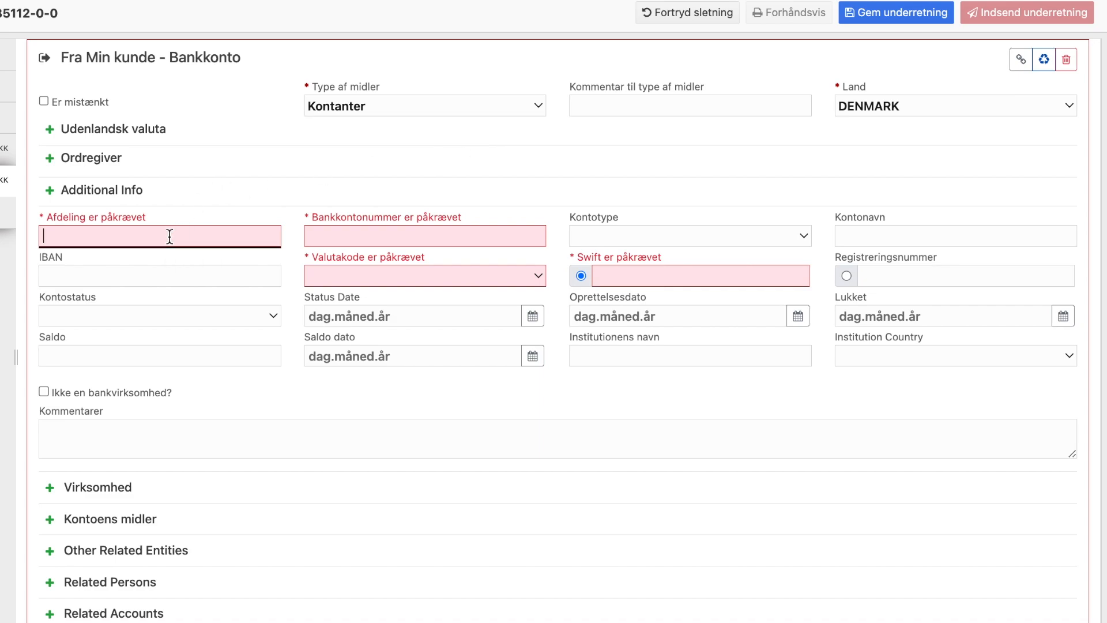
pyautogui.write('Bank Afdeling')
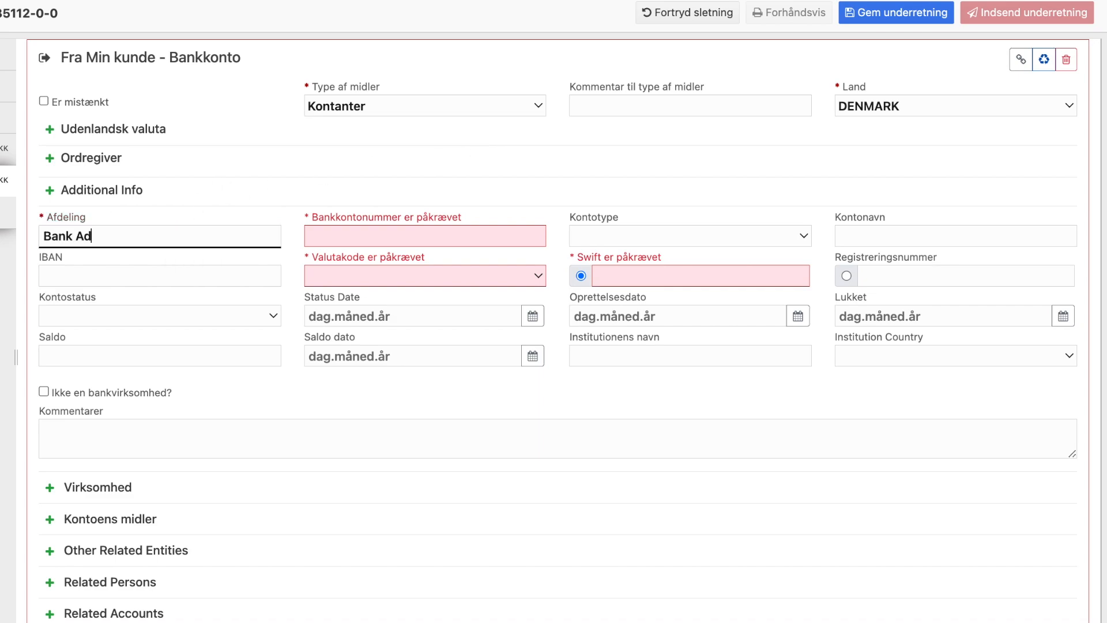
pyautogui.click(389, 230)
pyautogui.write('0000000000')
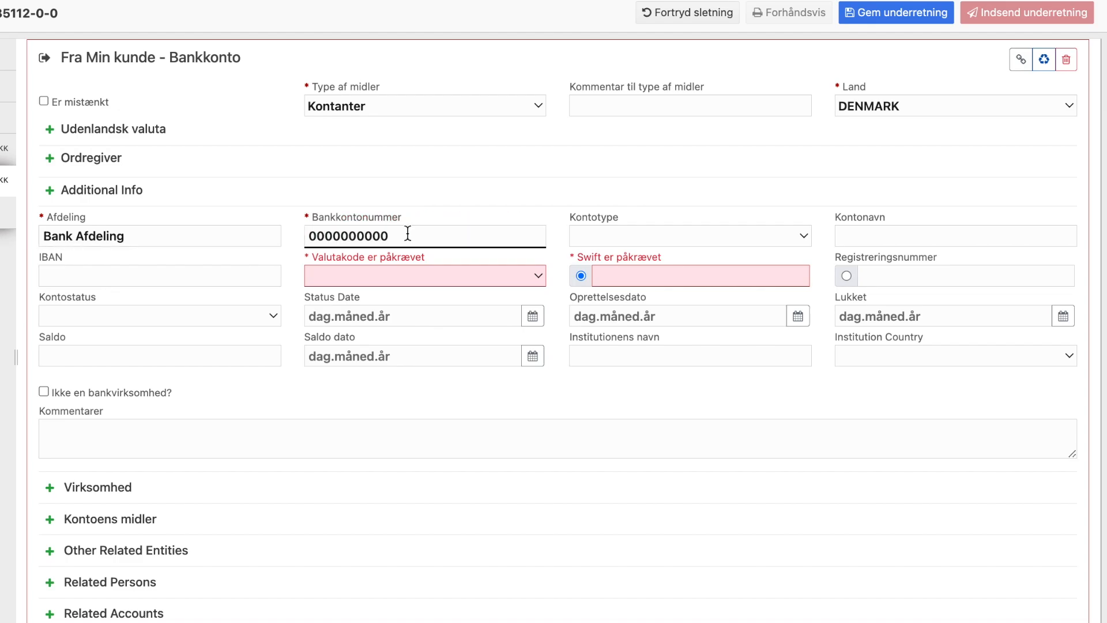
pyautogui.click(412, 276)
pyautogui.click(411, 300)
# - Clear the Swift code and enter the registration number instead
pyautogui.click(631, 277)
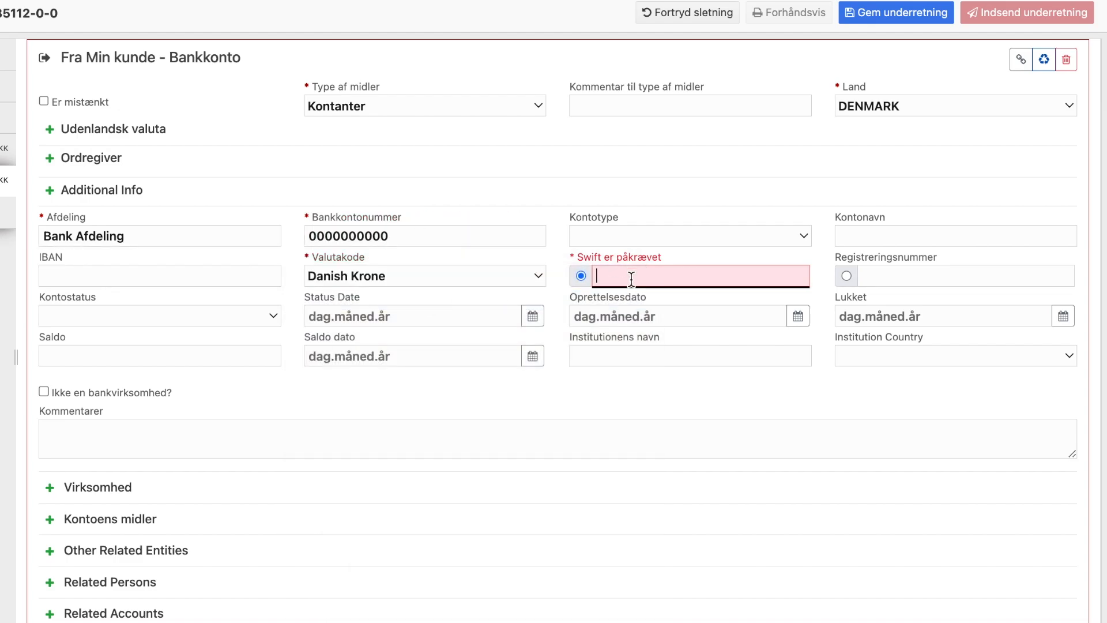
pyautogui.write('0000')
pyautogui.doubleClick(647, 275)
pyautogui.press('BackSpace')
pyautogui.click(846, 275)
pyautogui.write('0000')
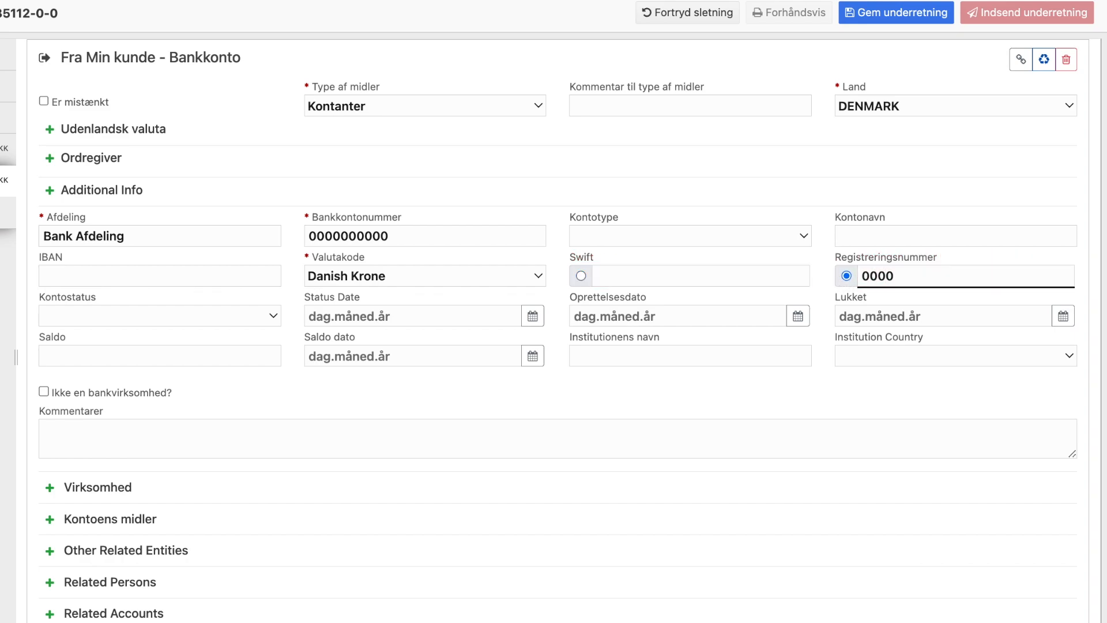
# - Set account status Aktiv dated 01-01-2025 and institution country DENMARK
pyautogui.click(238, 317)
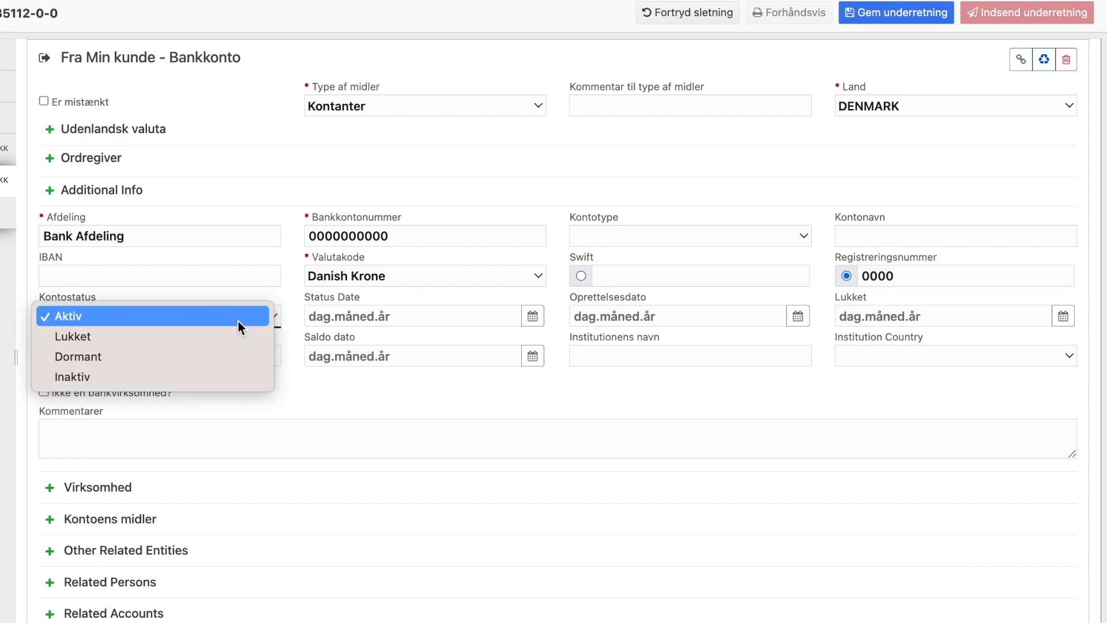
pyautogui.click(237, 321)
pyautogui.click(533, 316)
pyautogui.click(369, 344)
pyautogui.click(369, 223)
pyautogui.click(369, 393)
pyautogui.click(849, 357)
pyautogui.click(836, 380)
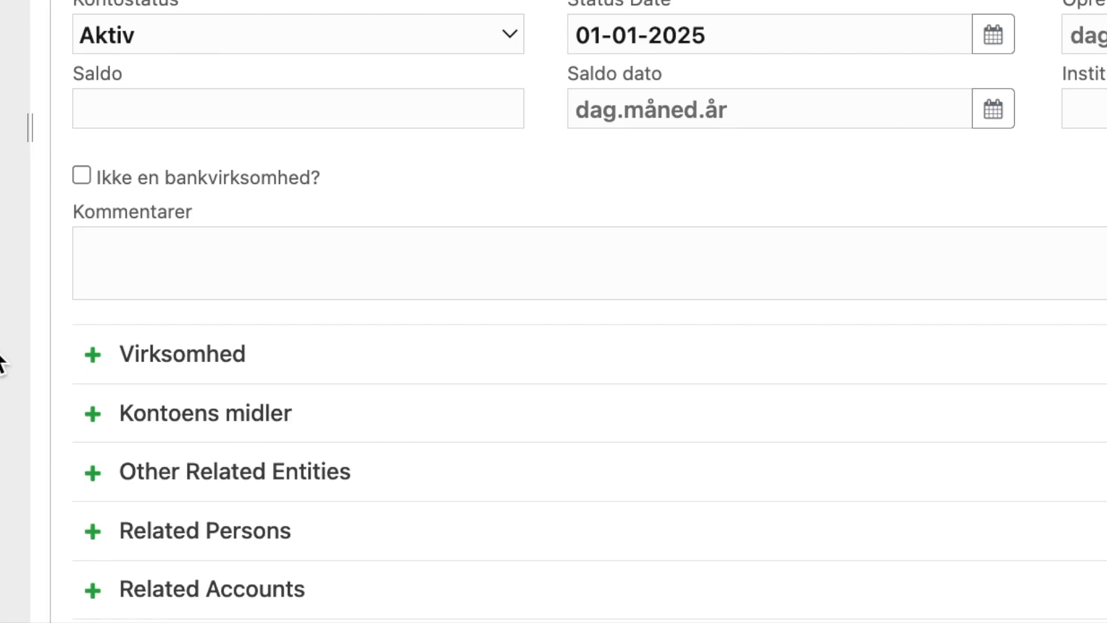
# - Add a related person as Kontoindehaver and fill in their first name, last name and CPR number
pyautogui.click(92, 531)
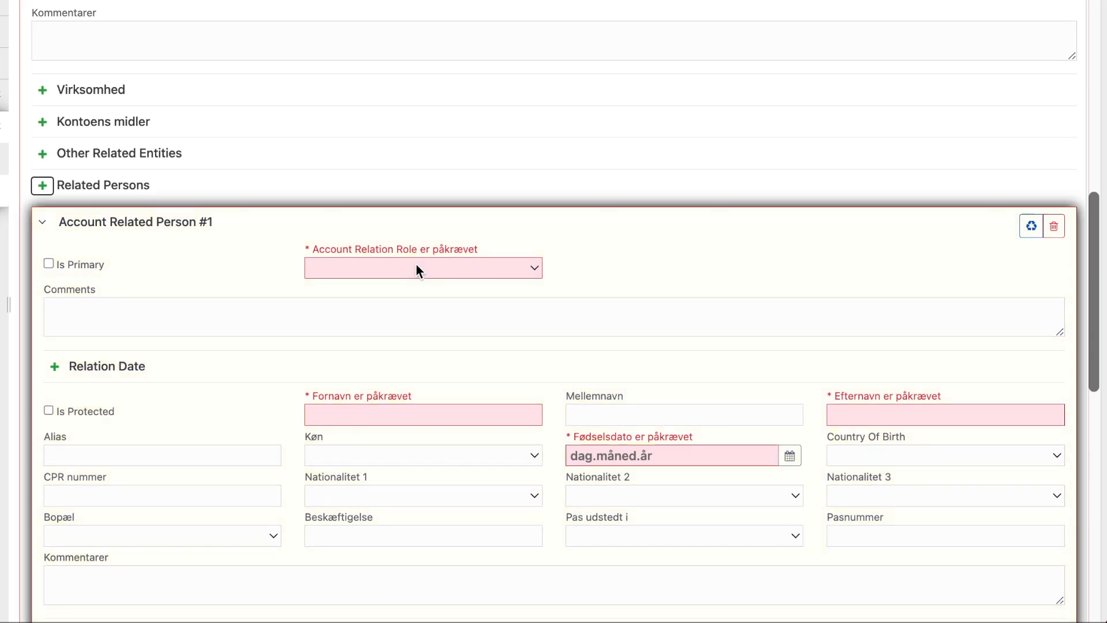
pyautogui.click(417, 267)
pyautogui.click(407, 285)
pyautogui.scroll(-3, 407, 285)
pyautogui.click(406, 271)
pyautogui.write('Person')
pyautogui.press('Tab')
pyautogui.press('Tab')
pyautogui.write('A')
pyautogui.click(251, 344)
pyautogui.write('0000000000')
# - Set the account holder's nationality to DENMARK and birth date to 01-01-1970
pyautogui.click(424, 348)
pyautogui.click(335, 371)
pyautogui.click(672, 309)
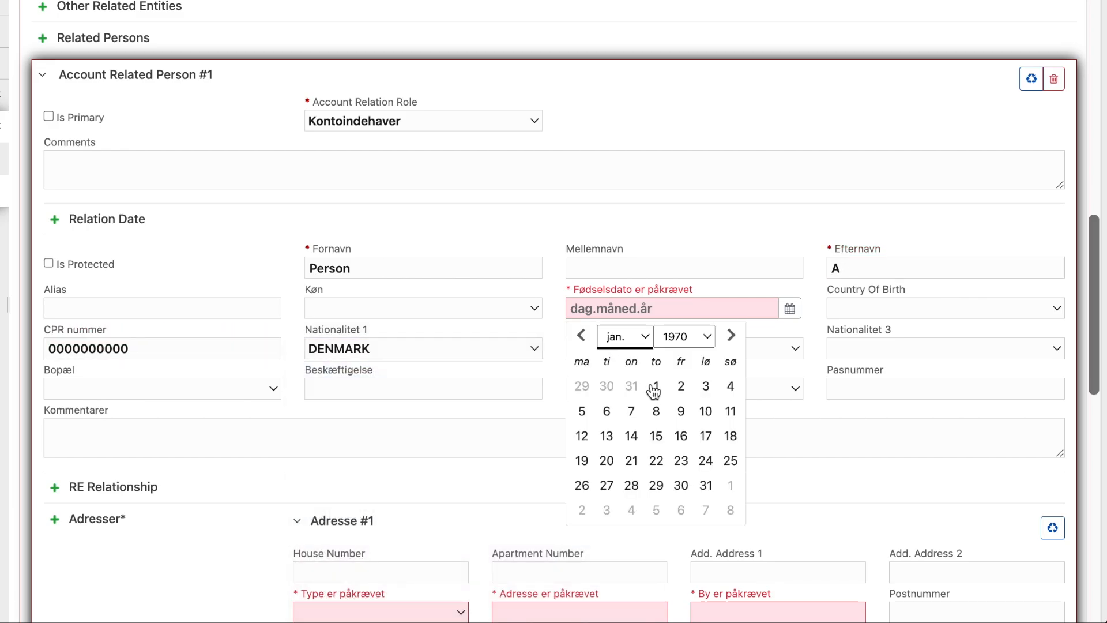
pyautogui.click(654, 388)
# - Set residence to DENMARK and add a Privat street address in KØBENHAVN K
pyautogui.scroll(-2, 811, 358)
pyautogui.click(261, 278)
pyautogui.click(271, 298)
pyautogui.click(345, 501)
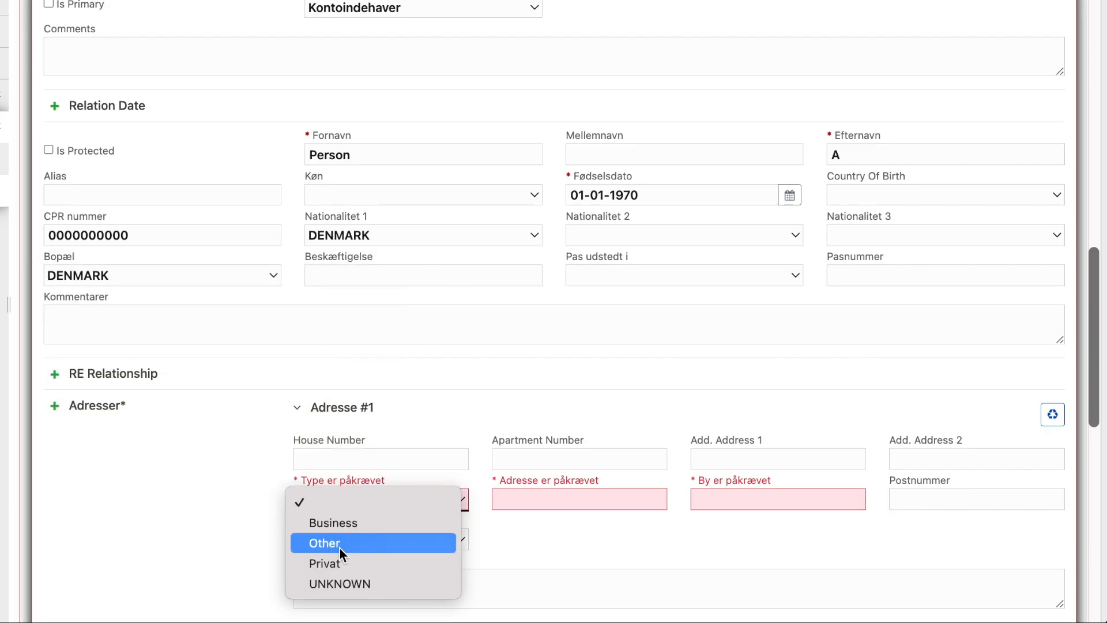
pyautogui.click(324, 563)
pyautogui.click(586, 500)
pyautogui.write('København 123')
pyautogui.click(799, 498)
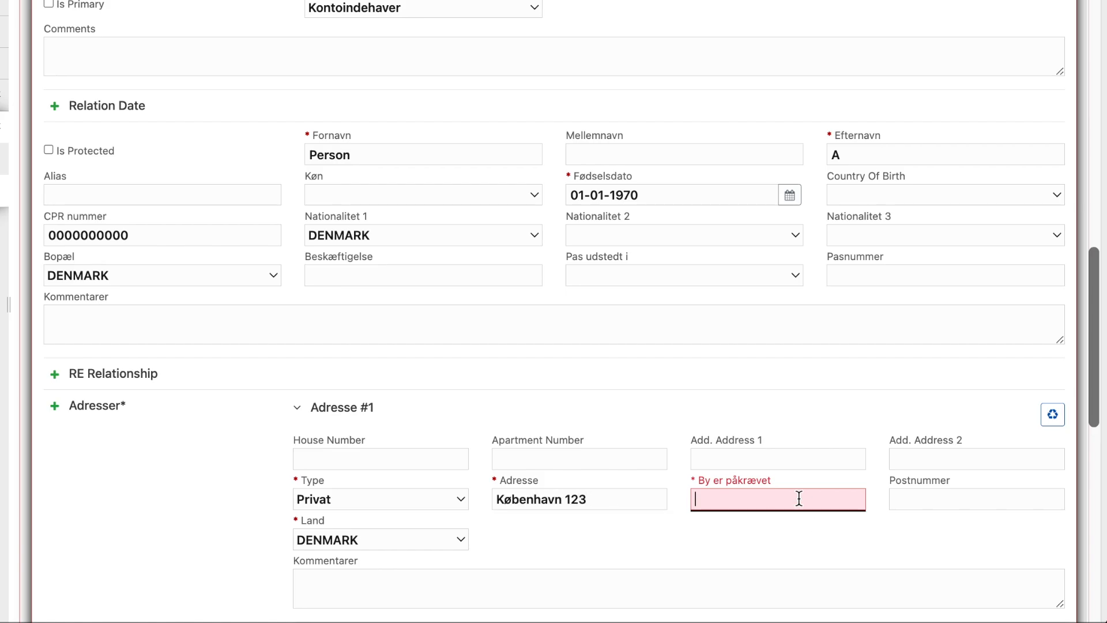
pyautogui.write('Købe')
pyautogui.click(859, 428)
pyautogui.scroll(-3, 865, 420)
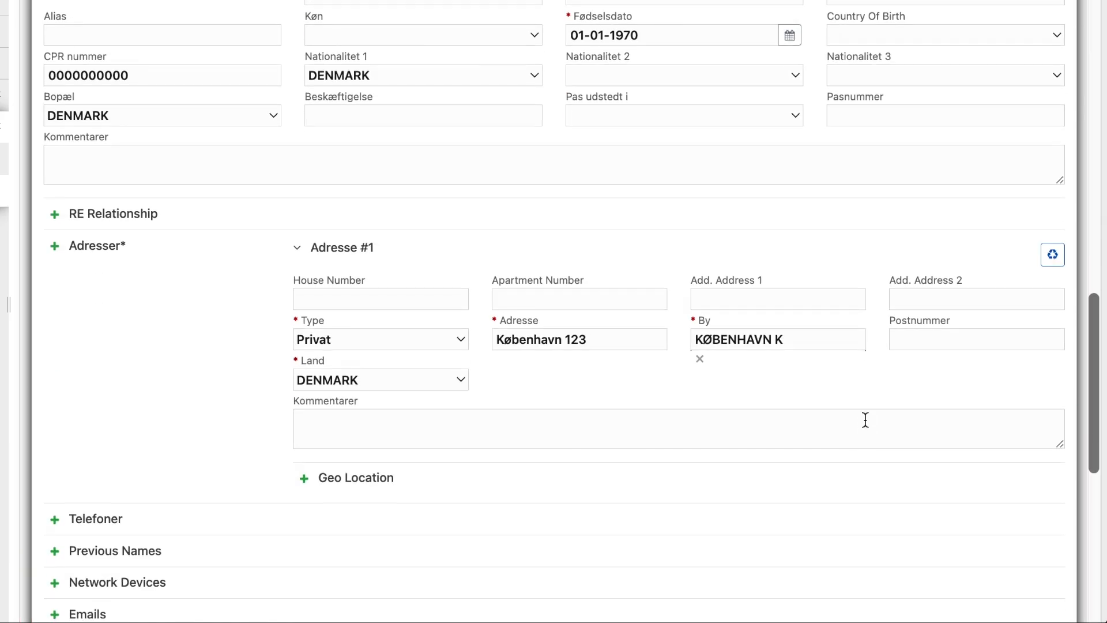
pyautogui.scroll(-9, 865, 420)
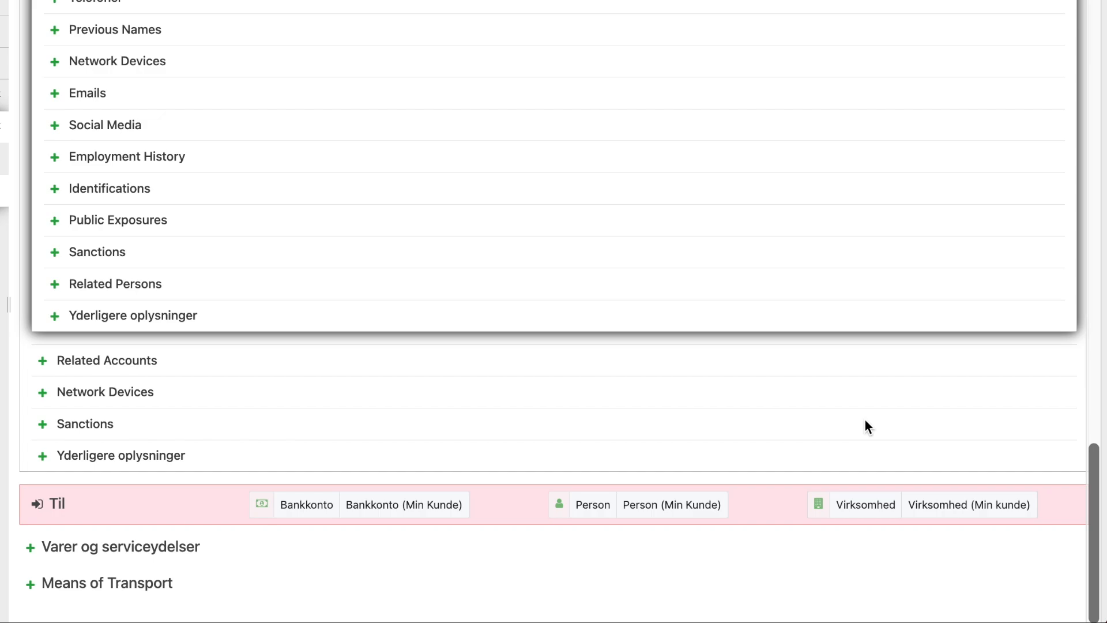
# - Add a recipient person with Kontanter funds and fill in their first name, last name and CPR number
pyautogui.click(595, 515)
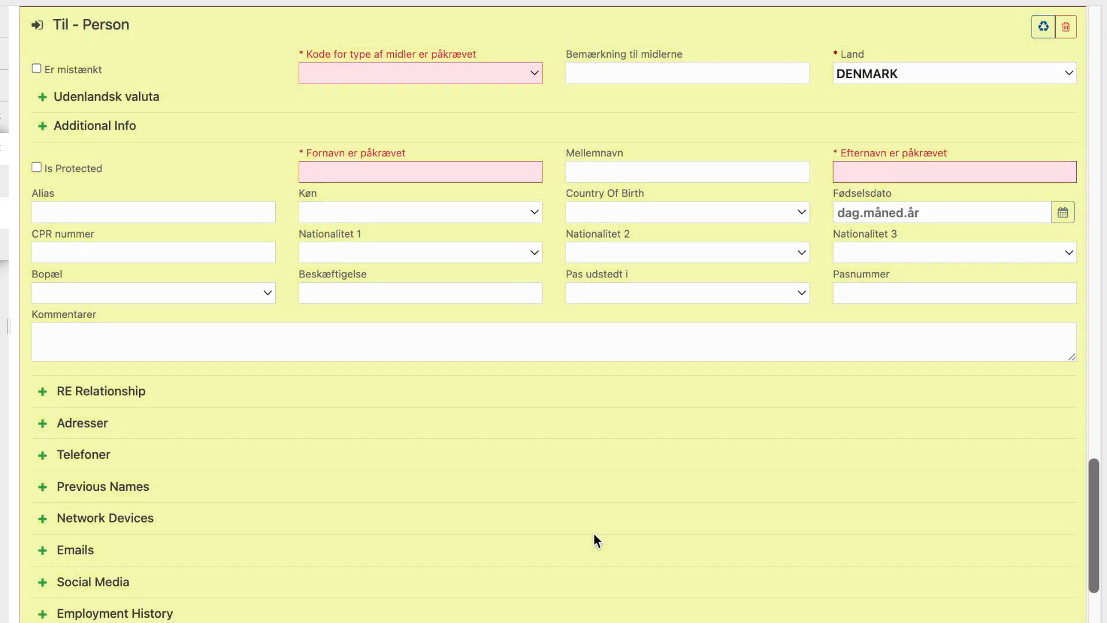
pyautogui.click(459, 75)
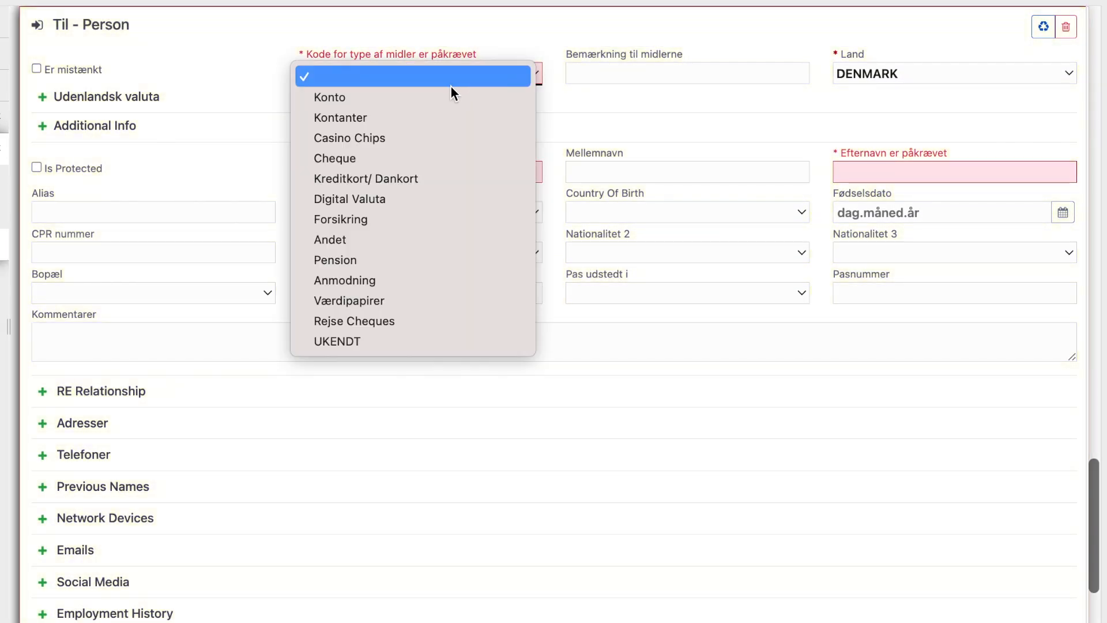
pyautogui.click(443, 118)
pyautogui.click(421, 178)
pyautogui.write('Person')
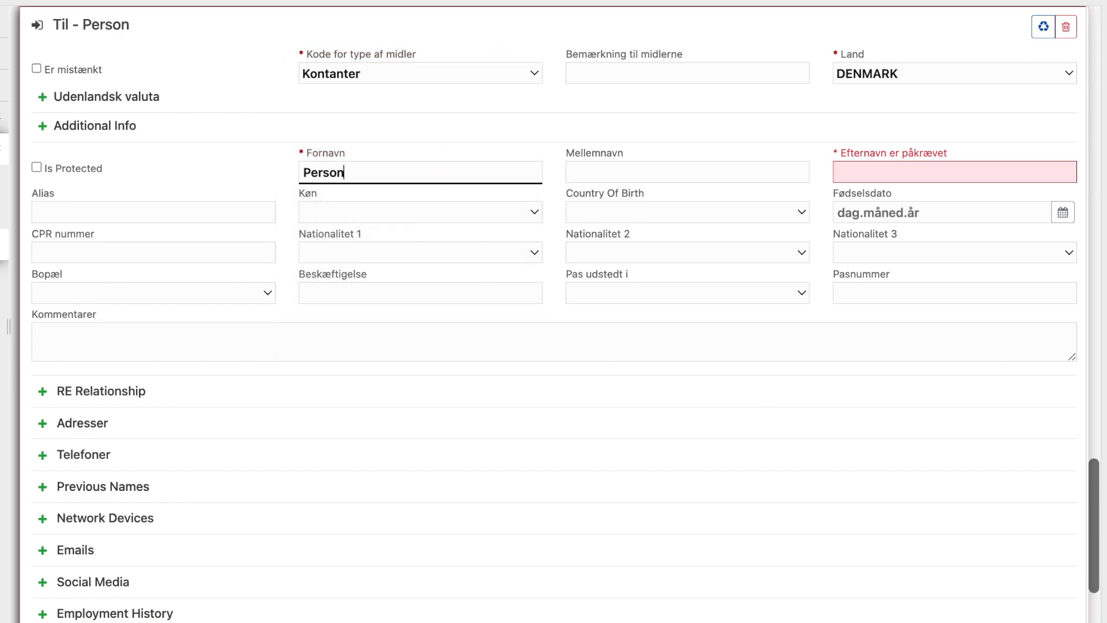
pyautogui.click(871, 176)
pyautogui.write('B')
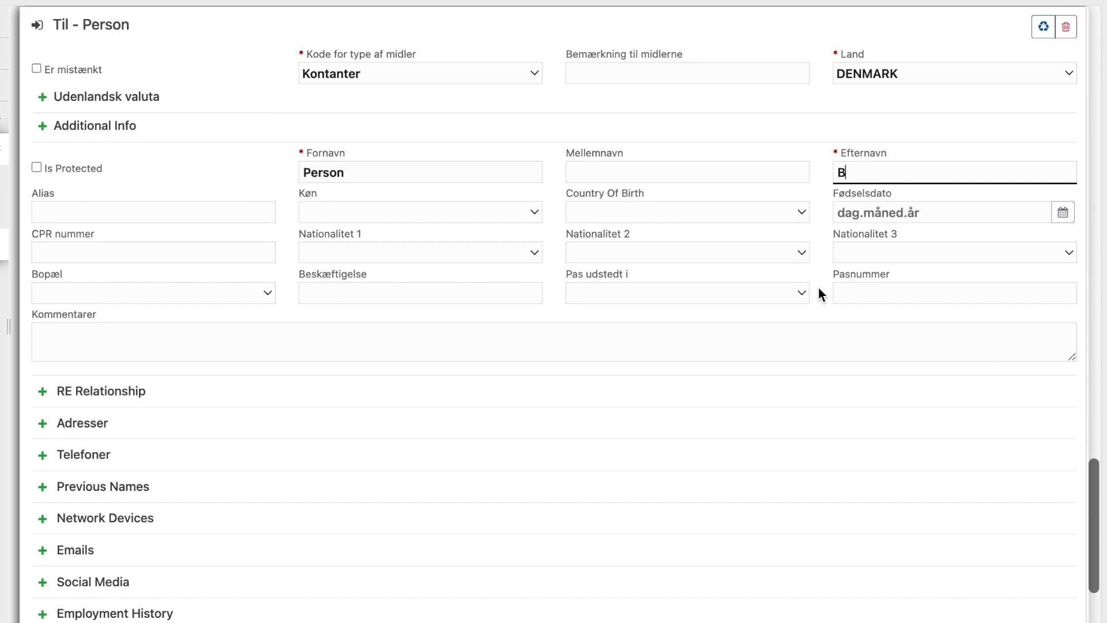
pyautogui.click(211, 251)
pyautogui.write('0000')
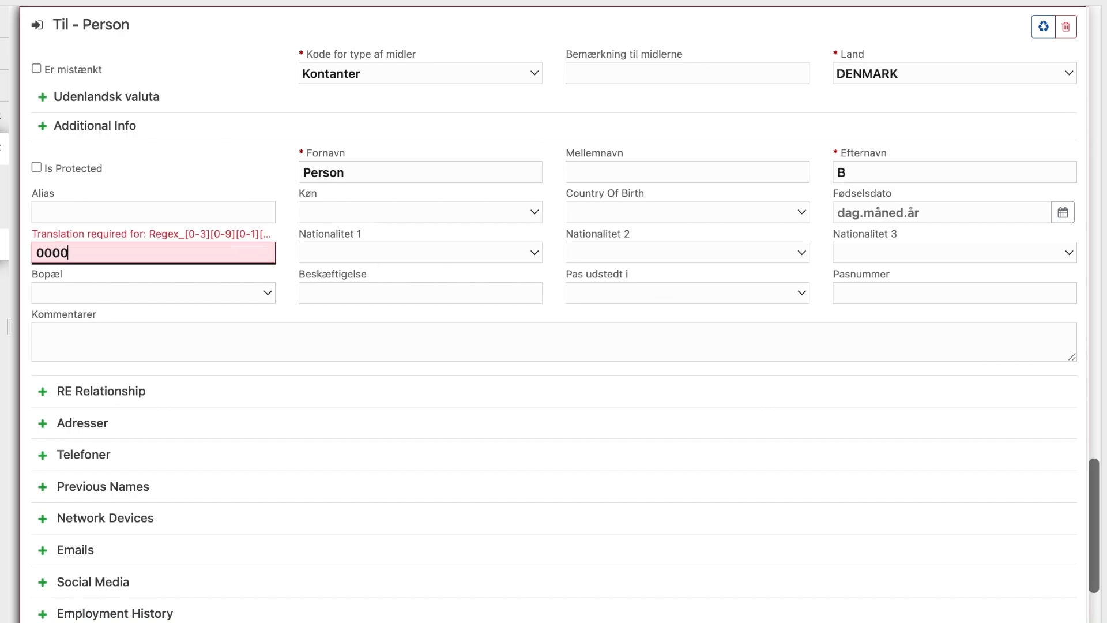
pyautogui.write('000000')
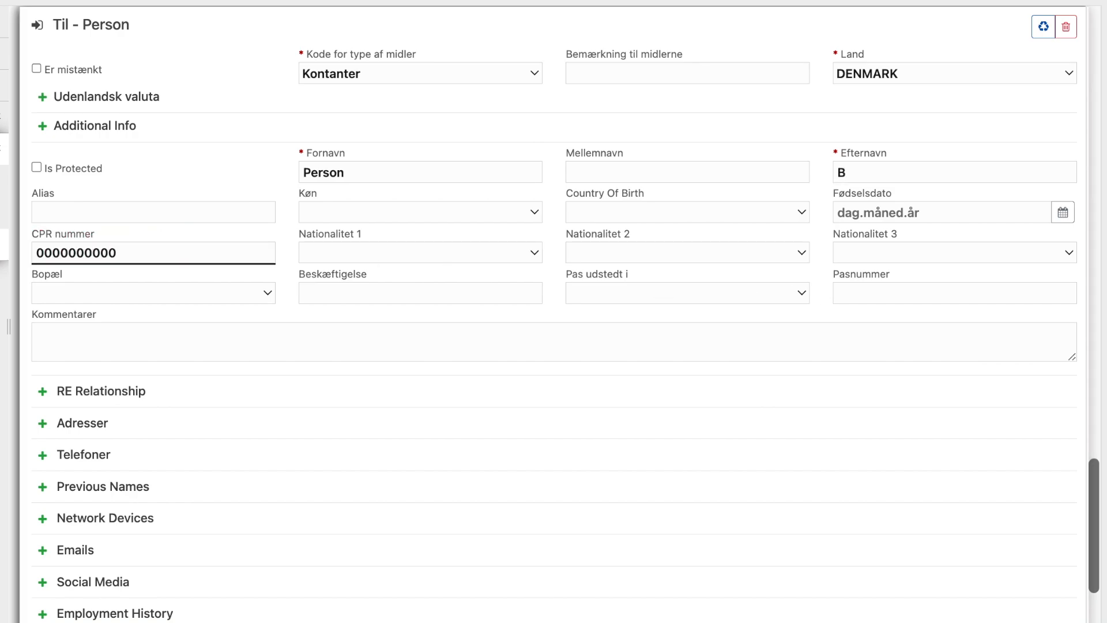
# - Set the recipient's nationality and country of birth to DENMARK
pyautogui.click(328, 254)
pyautogui.click(328, 272)
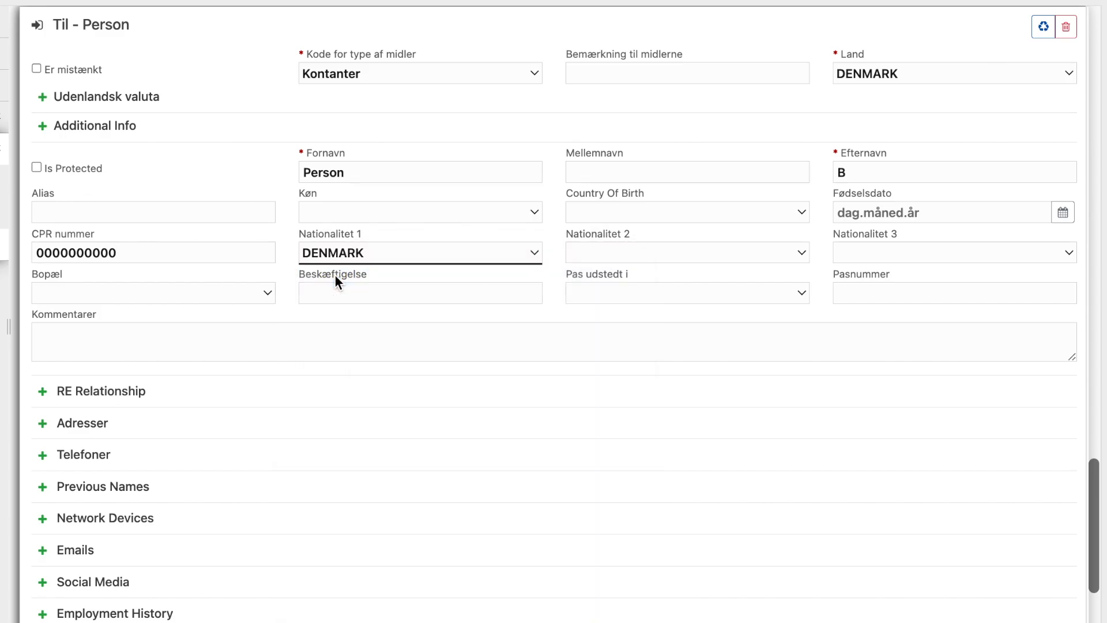
pyautogui.click(621, 213)
pyautogui.click(622, 212)
pyautogui.click(624, 240)
# - Set the recipient's birth date to 01-01-1990
pyautogui.click(880, 212)
pyautogui.click(1063, 212)
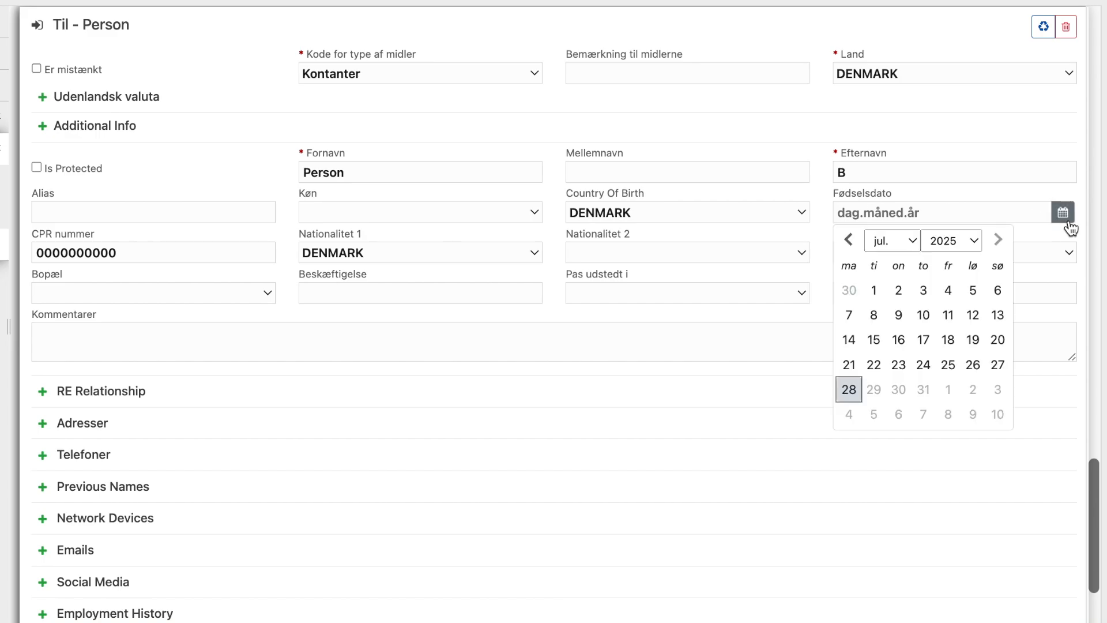
pyautogui.click(966, 245)
pyautogui.scroll(10, 962, 68)
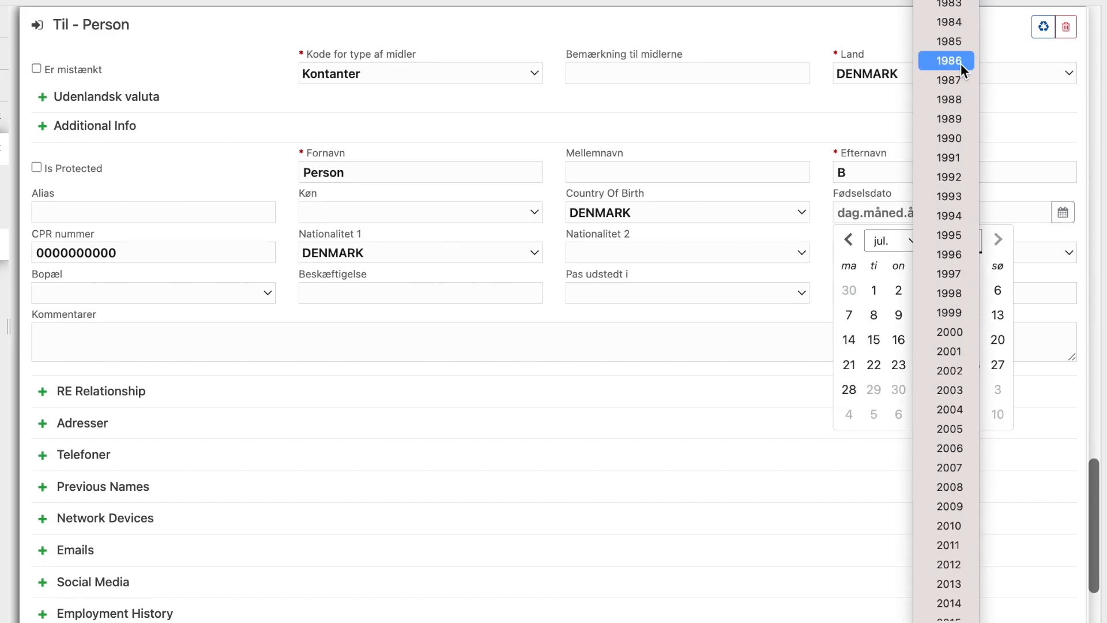
pyautogui.click(958, 140)
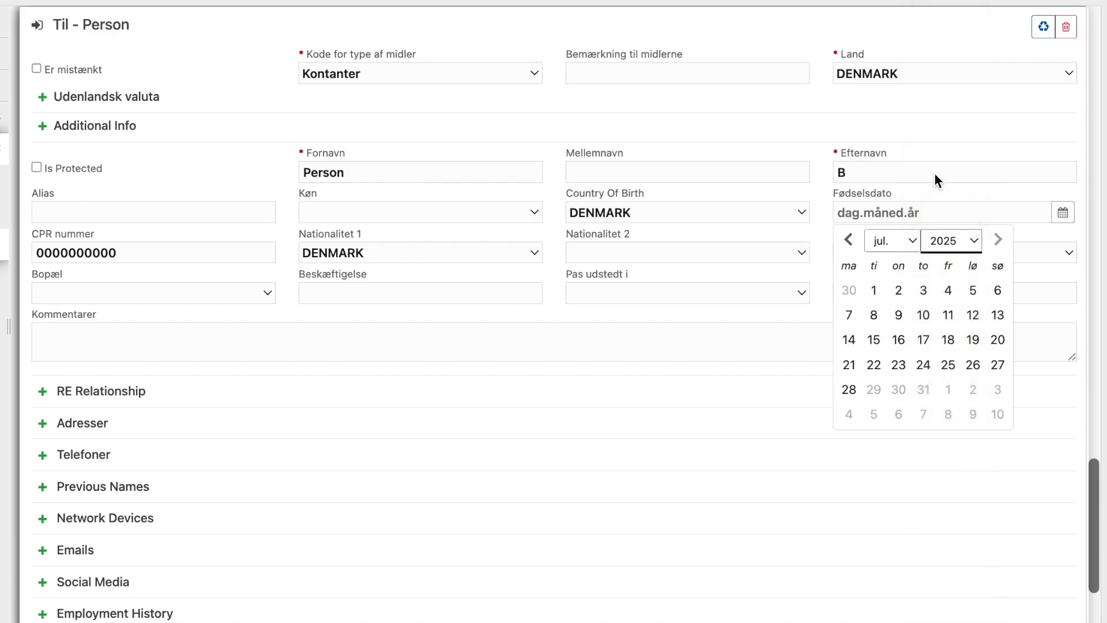
pyautogui.click(897, 250)
pyautogui.click(886, 122)
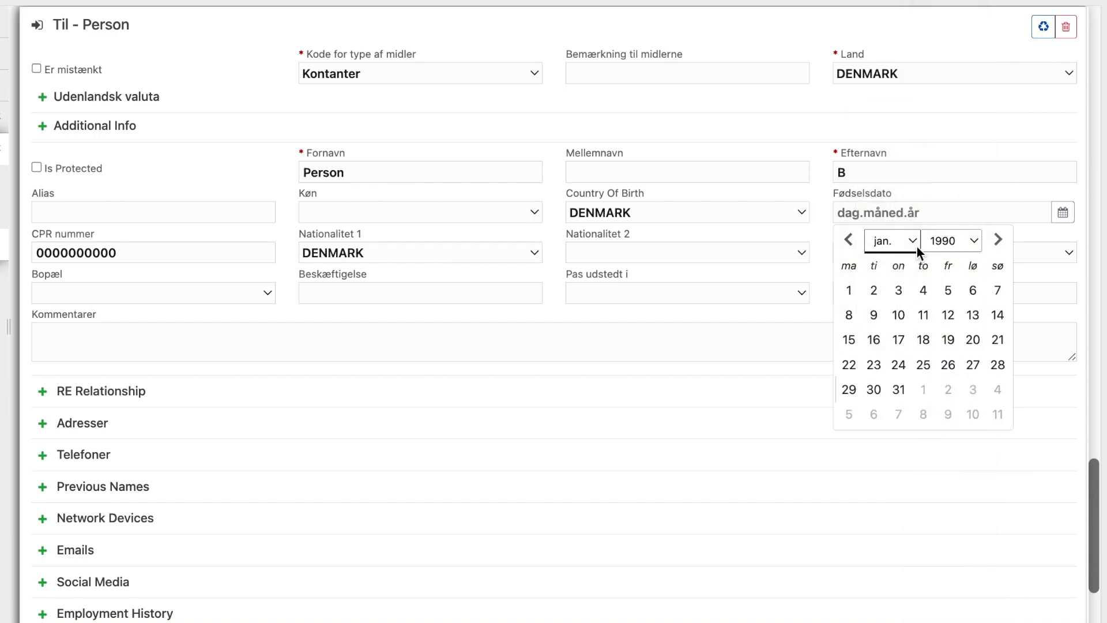
pyautogui.click(849, 290)
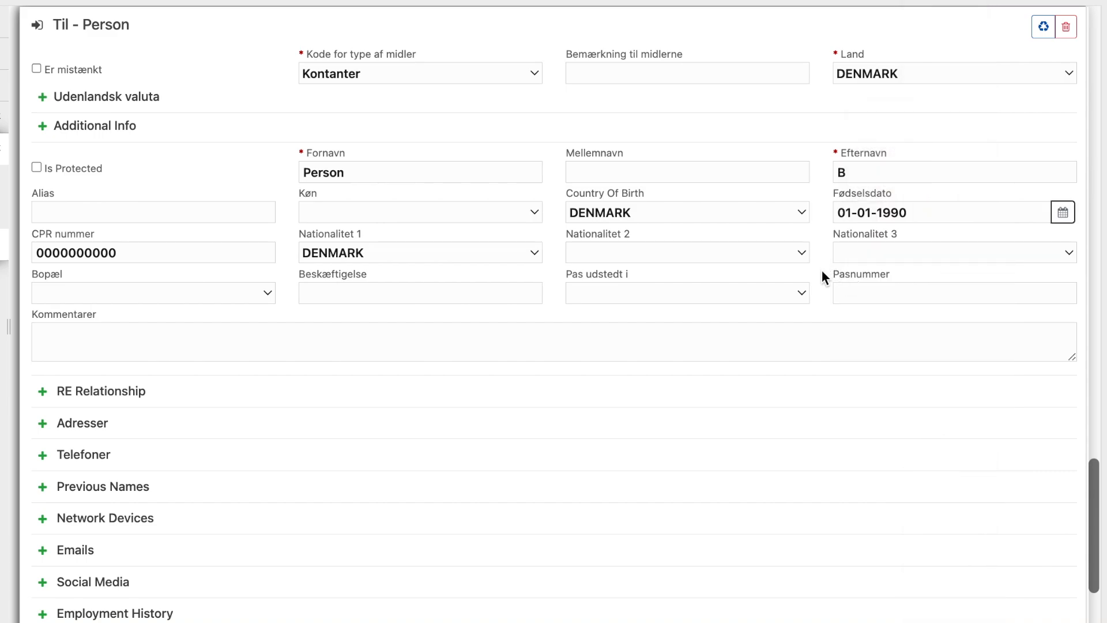
pyautogui.scroll(-2, 821, 270)
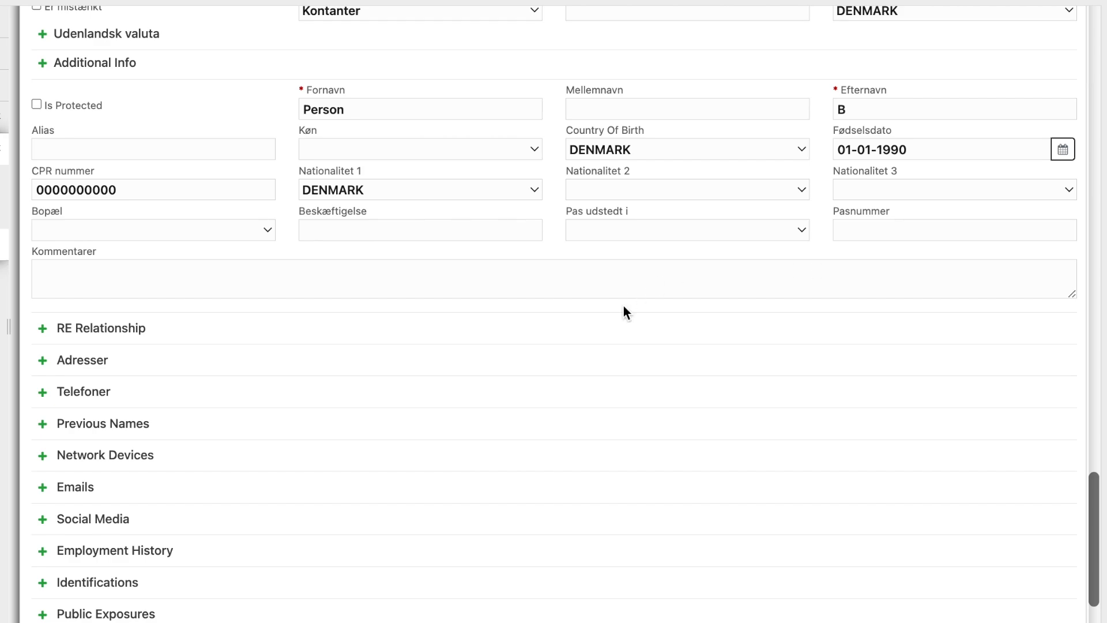
# - Add a Business address for the person: København 10, city KØBENHAVN K
pyautogui.scroll(-5, 624, 306)
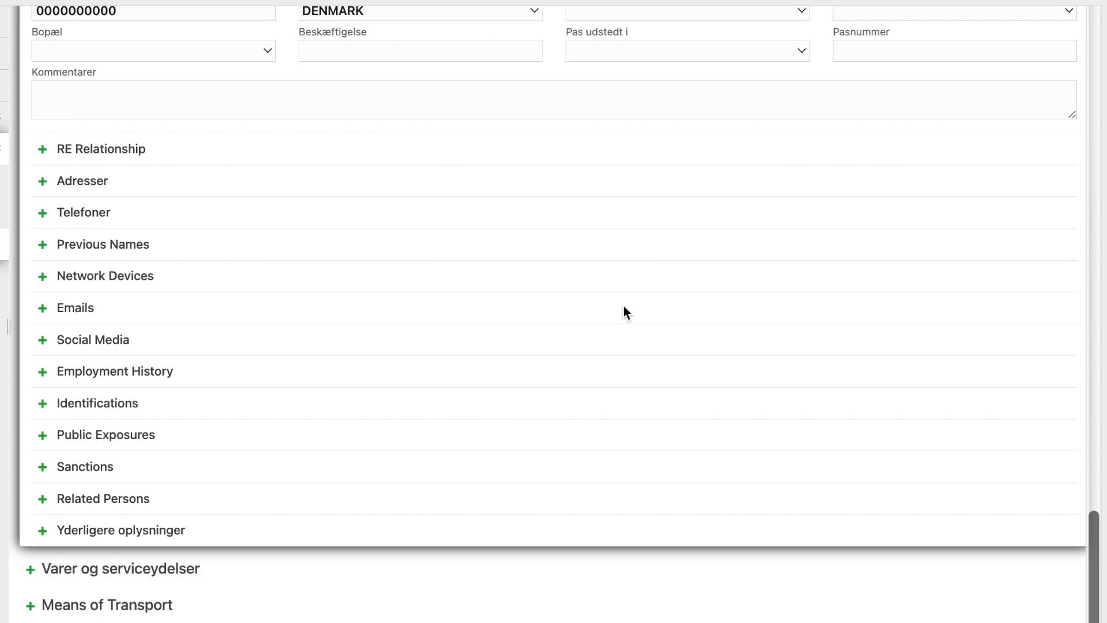
pyautogui.click(41, 181)
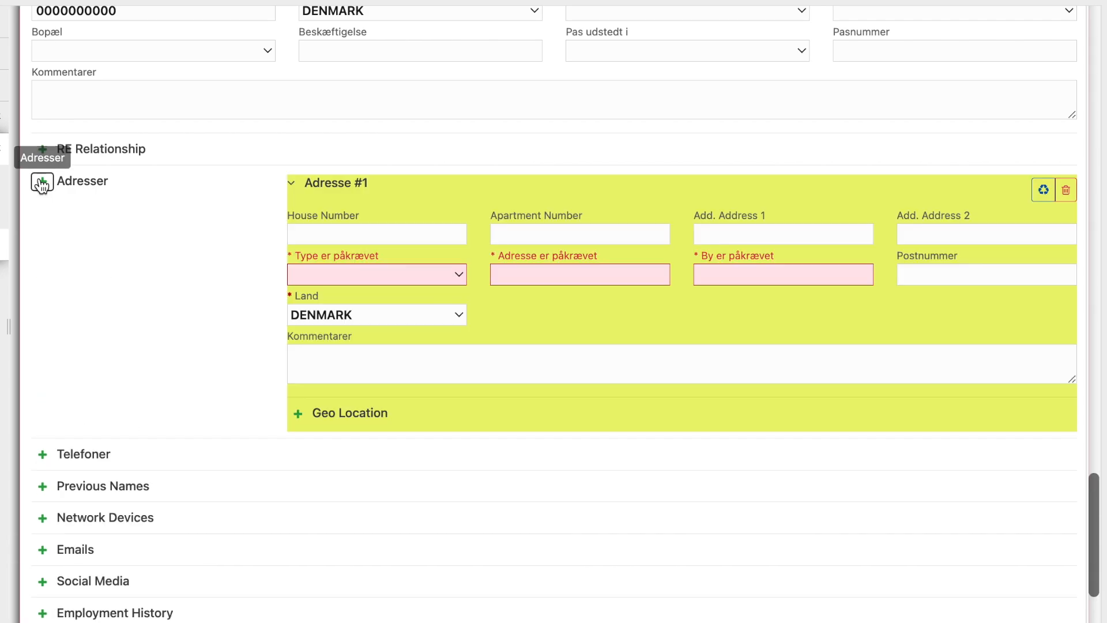
pyautogui.click(374, 270)
pyautogui.click(357, 300)
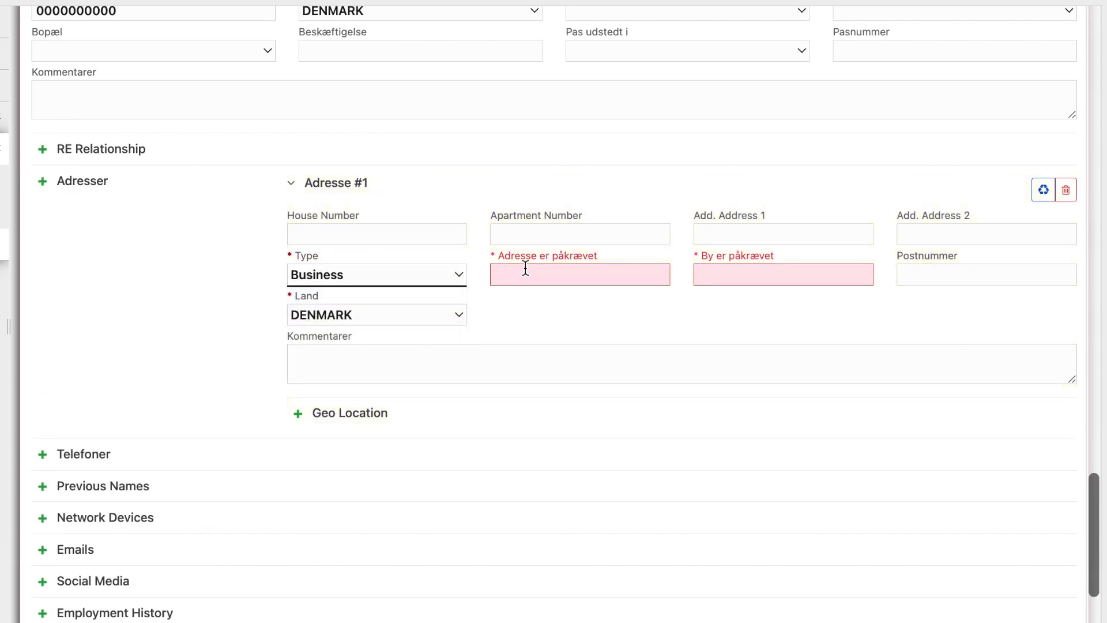
pyautogui.click(522, 274)
pyautogui.write('Københav')
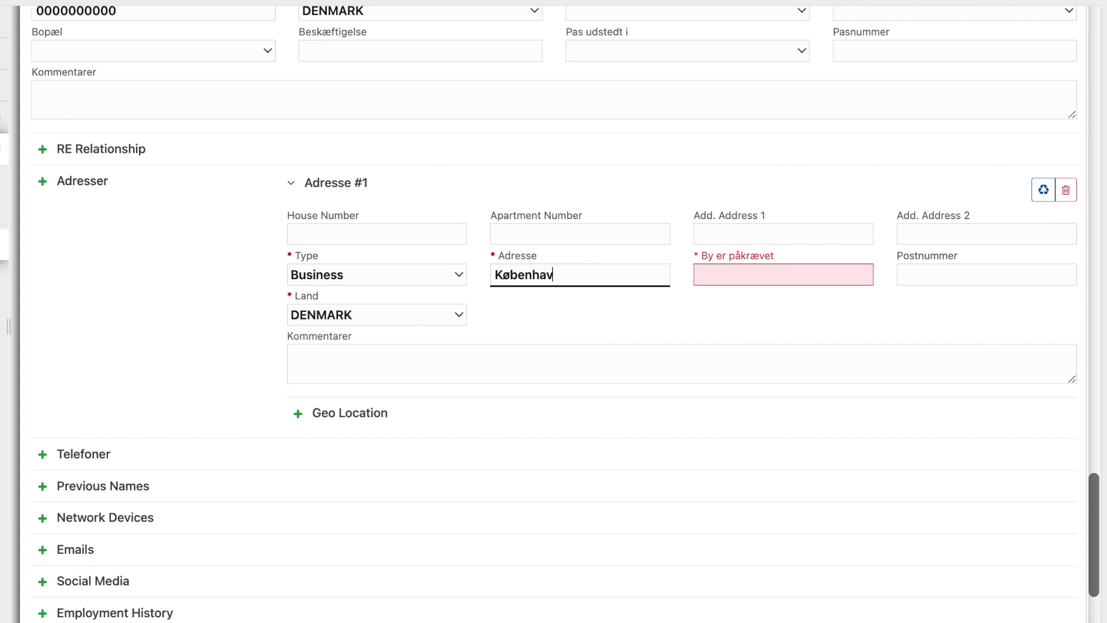
pyautogui.write('n 10')
pyautogui.click(710, 275)
pyautogui.write('K')
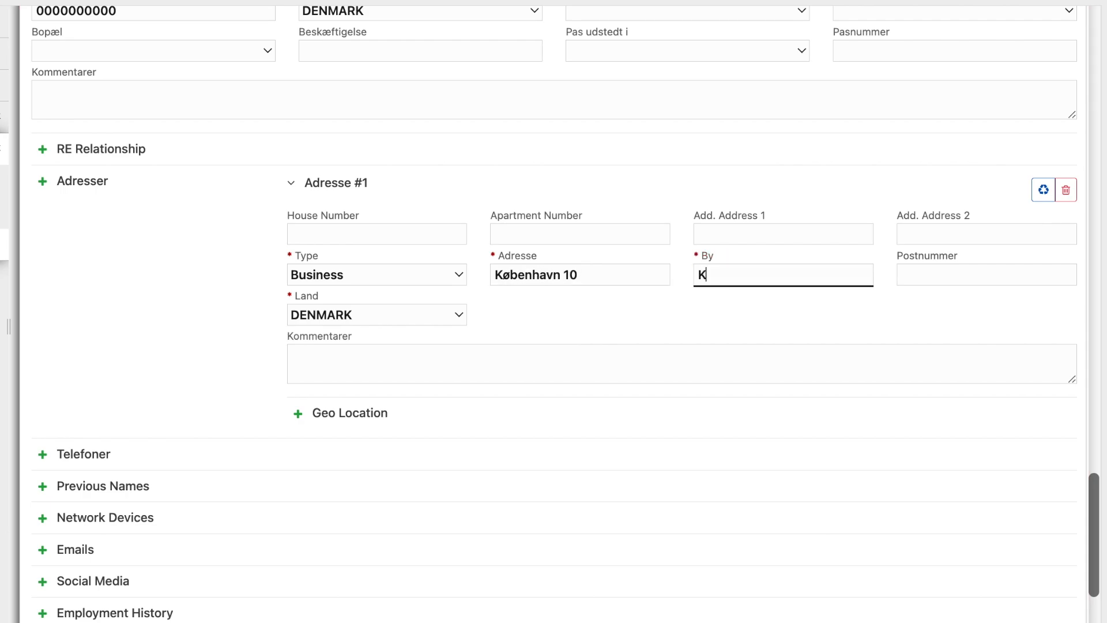
pyautogui.write('øben')
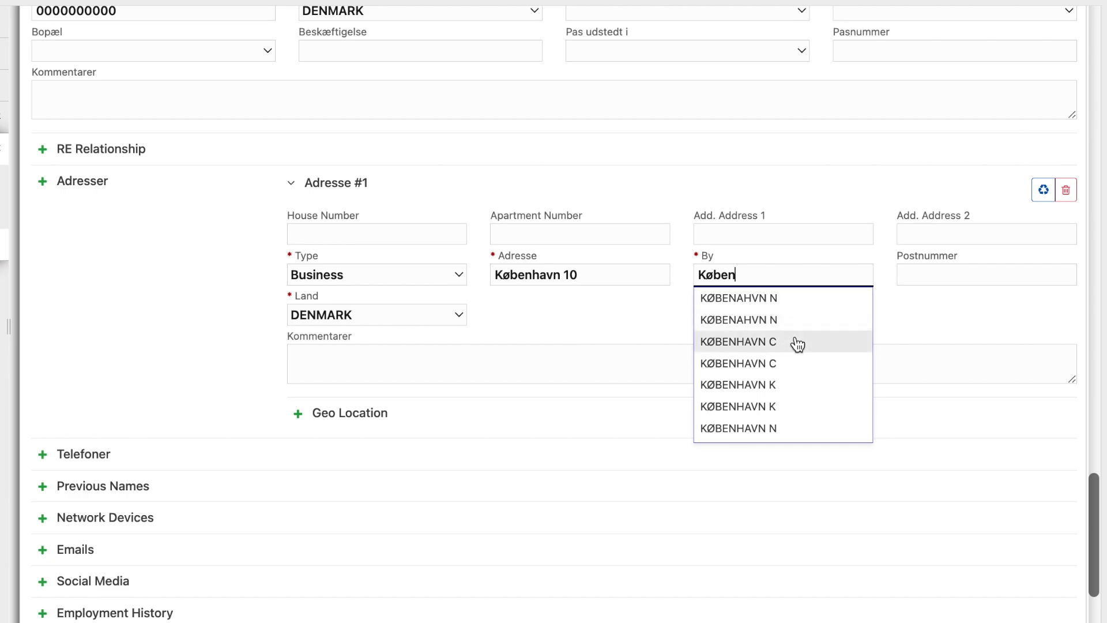
pyautogui.click(786, 385)
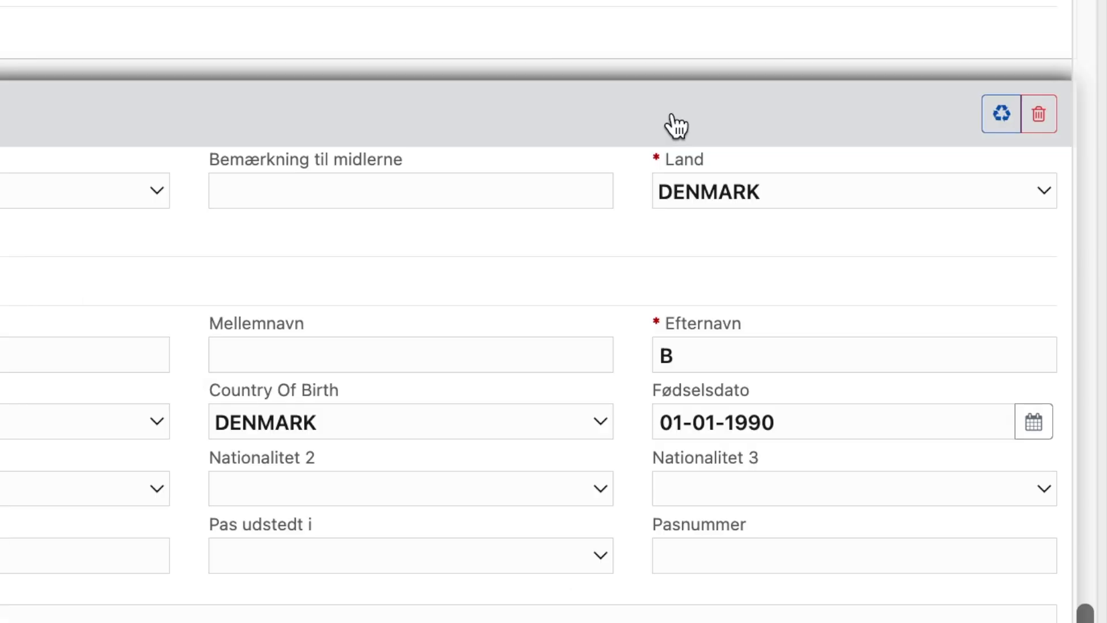
# - Replace the recipient with a company and set the type of funds to Kontanter
pyautogui.click(1045, 123)
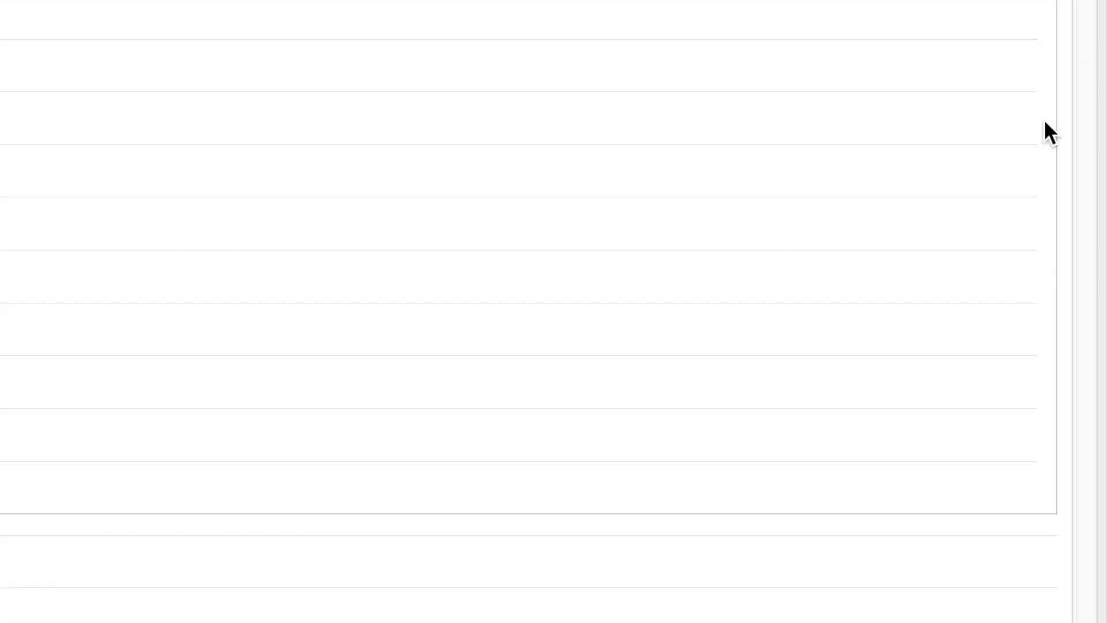
pyautogui.scroll(-5, 622, 291)
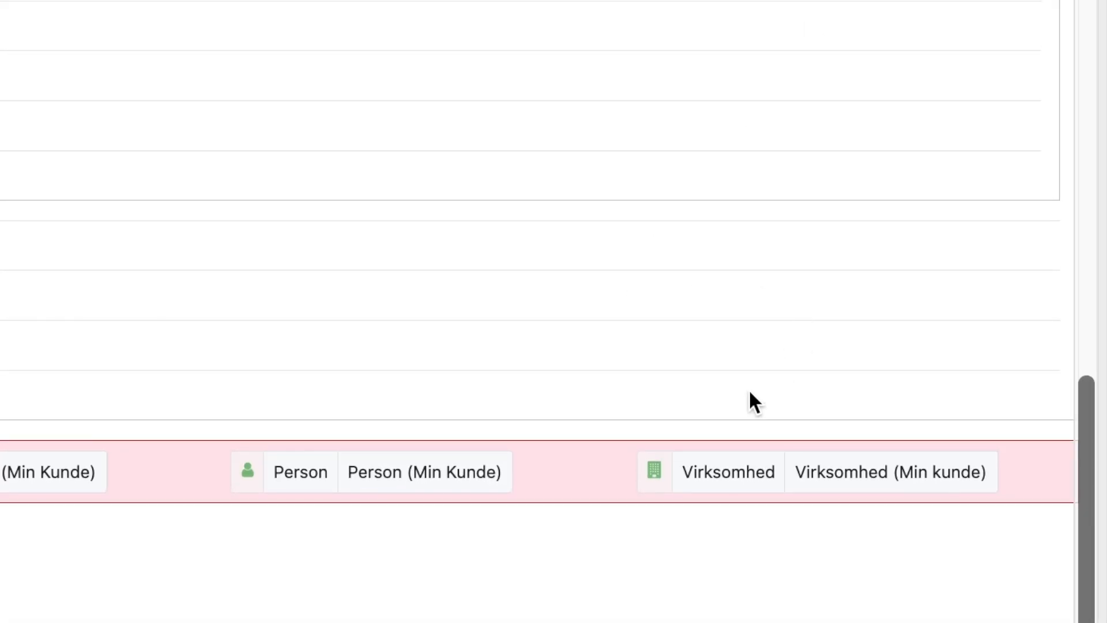
pyautogui.click(729, 475)
pyautogui.click(443, 84)
pyautogui.click(422, 124)
# - Name the company Virksomhed A, enter its CVR number, and set country code DENMARK
pyautogui.click(593, 178)
pyautogui.write('Virksomhed A')
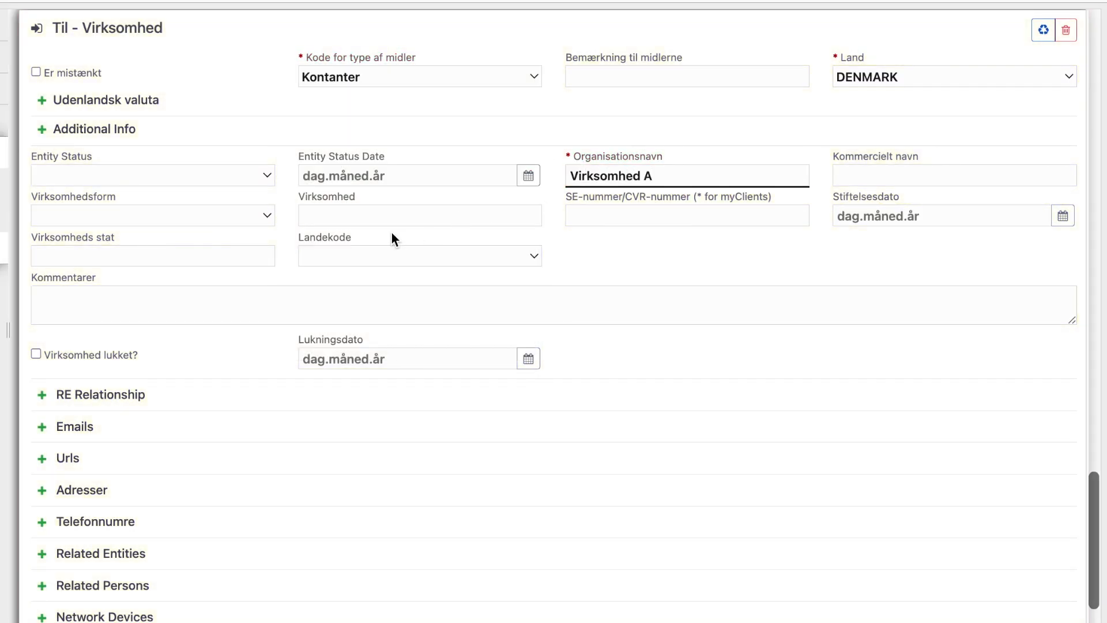
pyautogui.click(690, 211)
pyautogui.write('00000000')
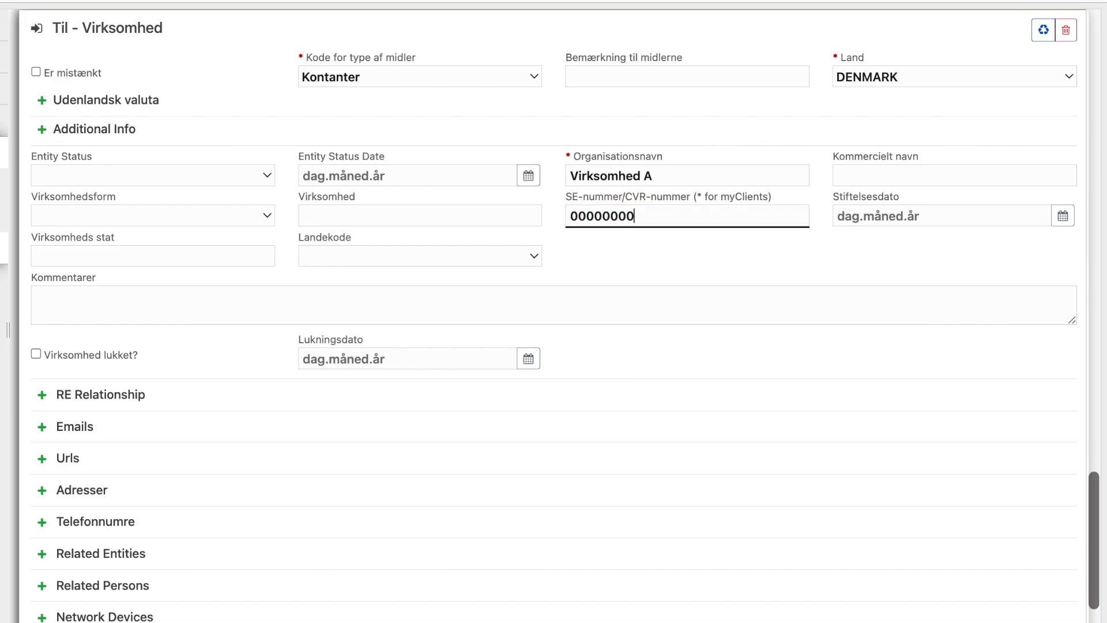
pyautogui.click(486, 256)
pyautogui.click(486, 254)
pyautogui.click(459, 261)
pyautogui.click(445, 281)
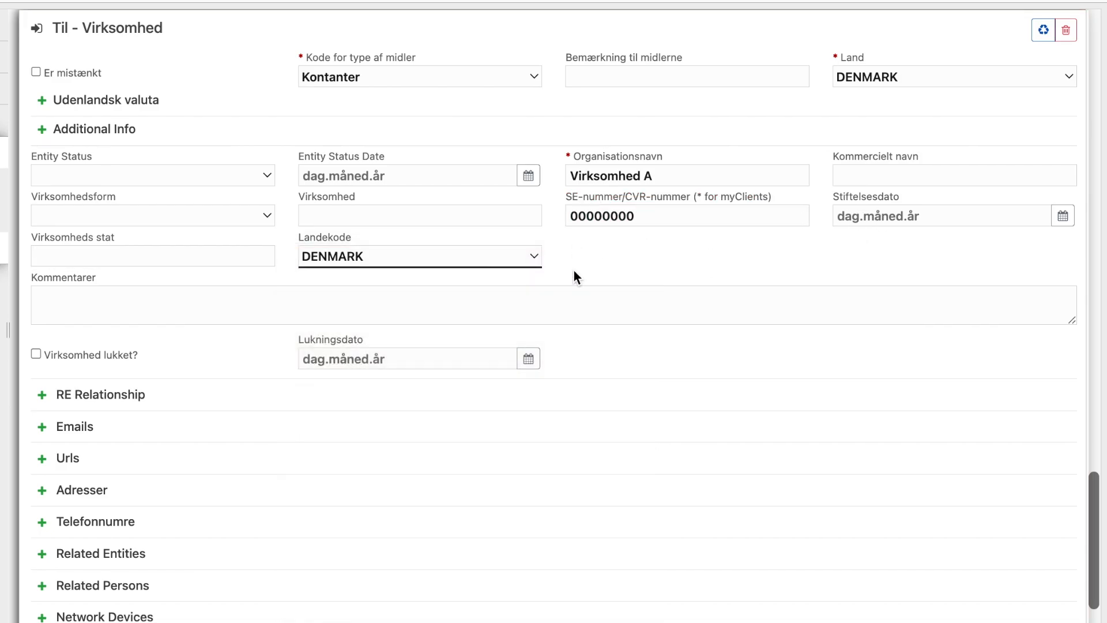
# - Add the company's Business address København 10, KØBENHAVN K, leaving geo location empty
pyautogui.scroll(-2, 574, 271)
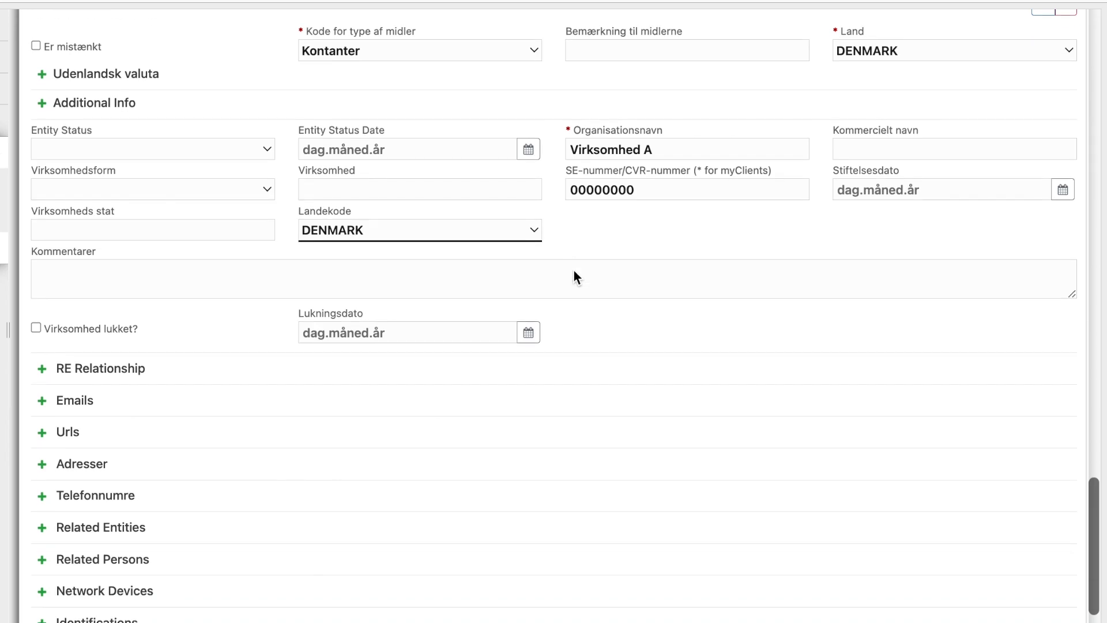
pyautogui.click(45, 395)
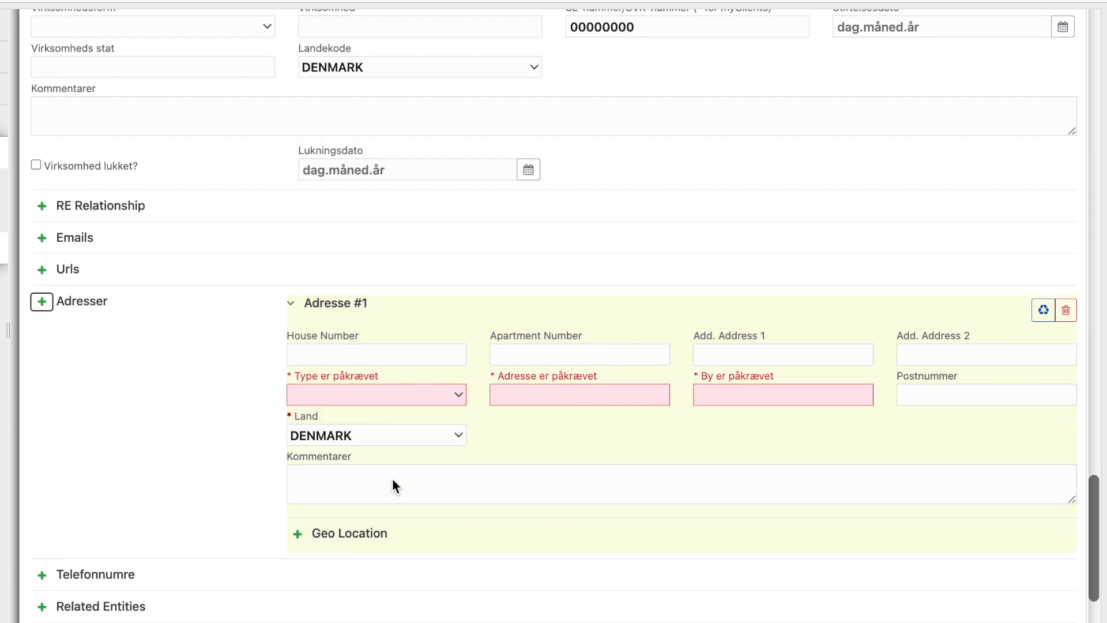
pyautogui.click(431, 394)
pyautogui.click(448, 416)
pyautogui.click(554, 396)
pyautogui.write('København 10')
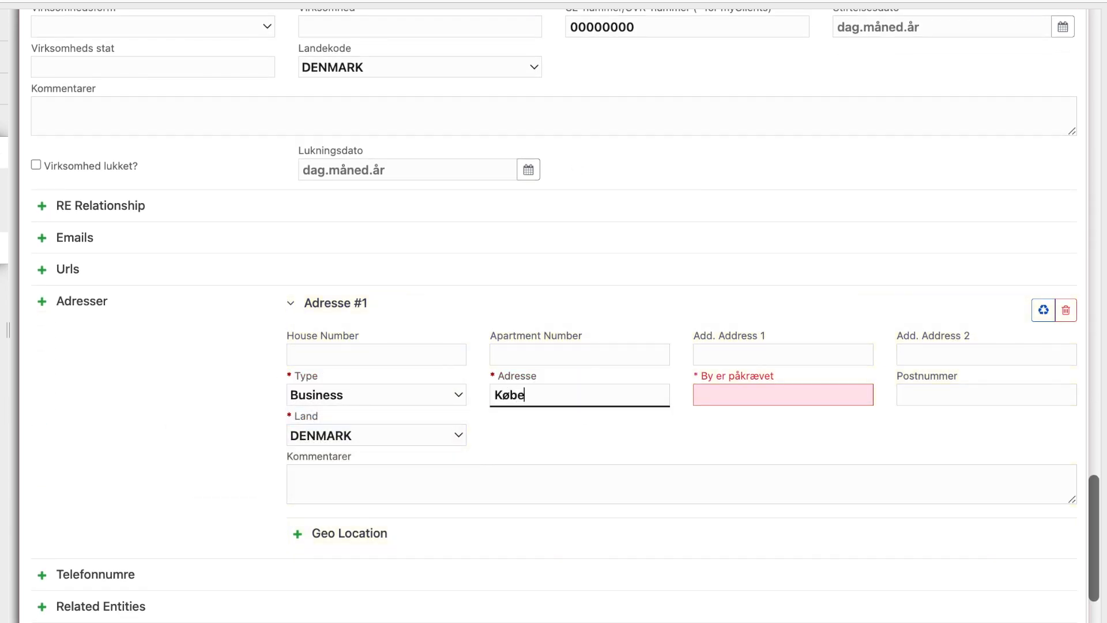
pyautogui.click(717, 400)
pyautogui.write('Købe')
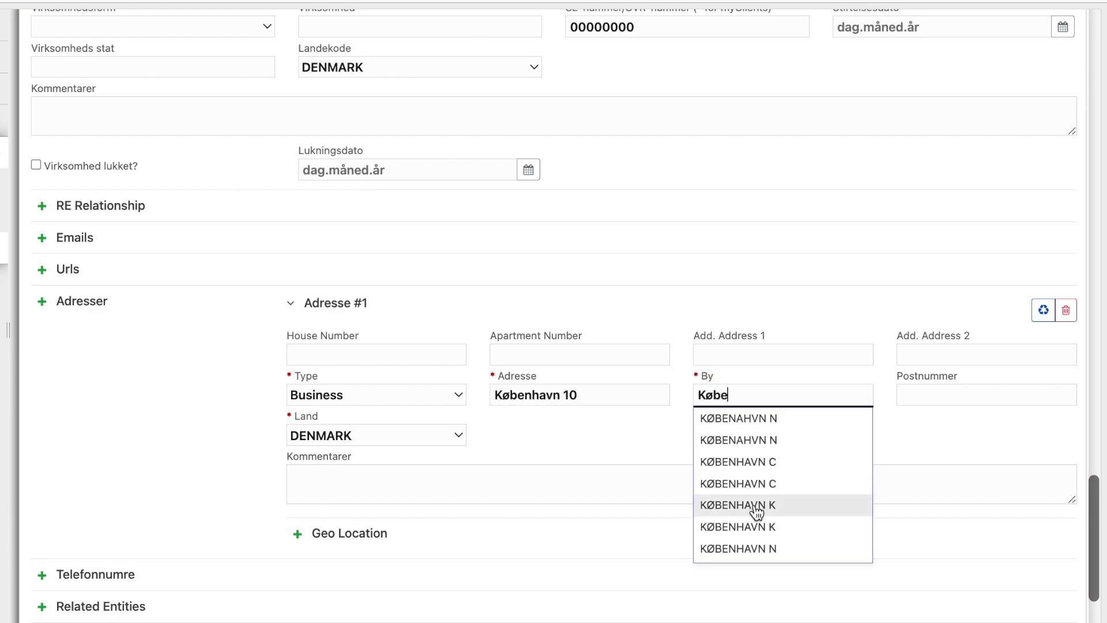
pyautogui.click(753, 503)
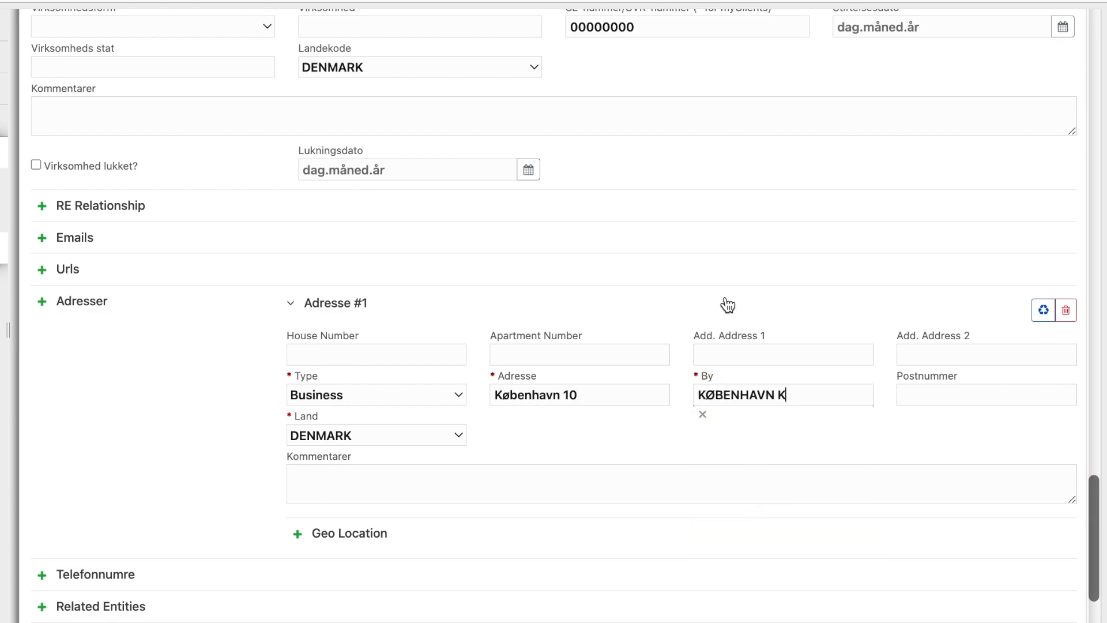
pyautogui.click(299, 534)
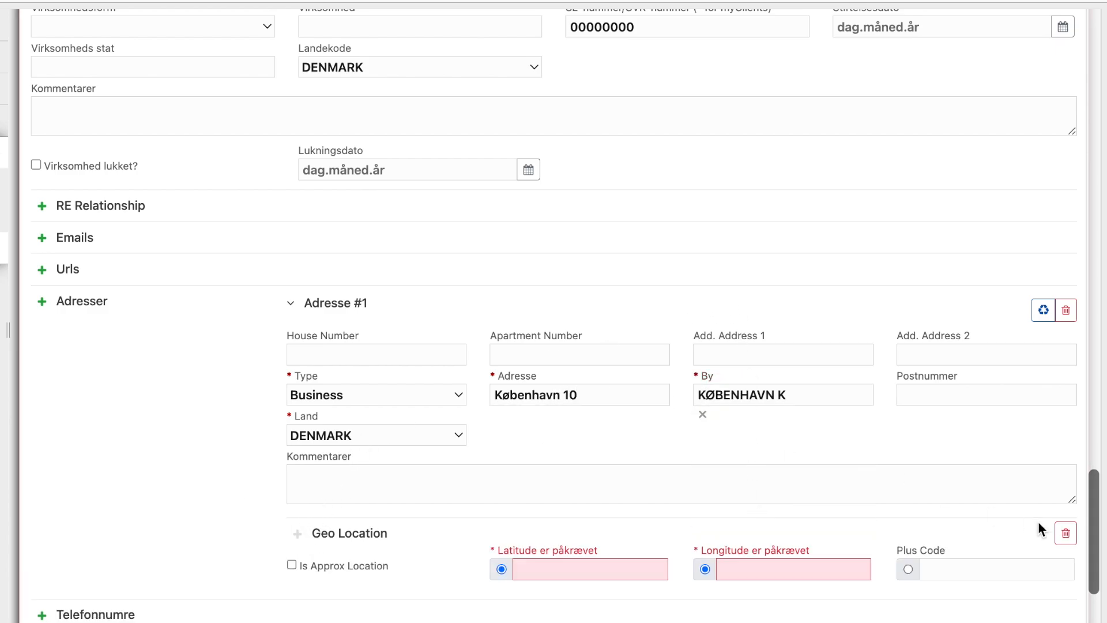
pyautogui.click(1065, 534)
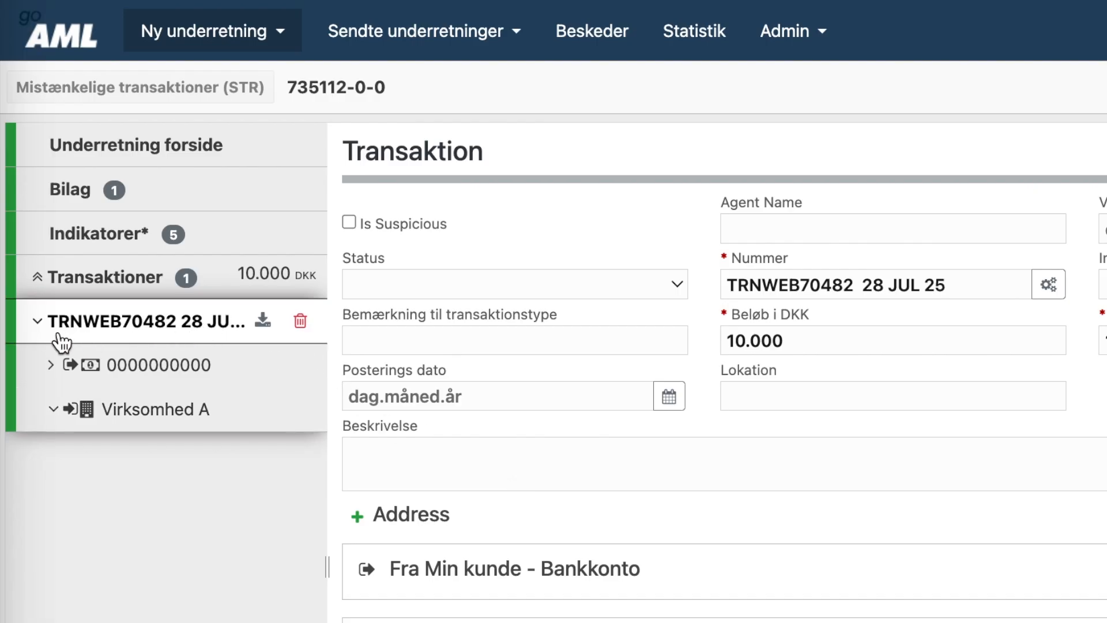
# - Add a second transaction to the report and give it a person as sender
pyautogui.click(37, 329)
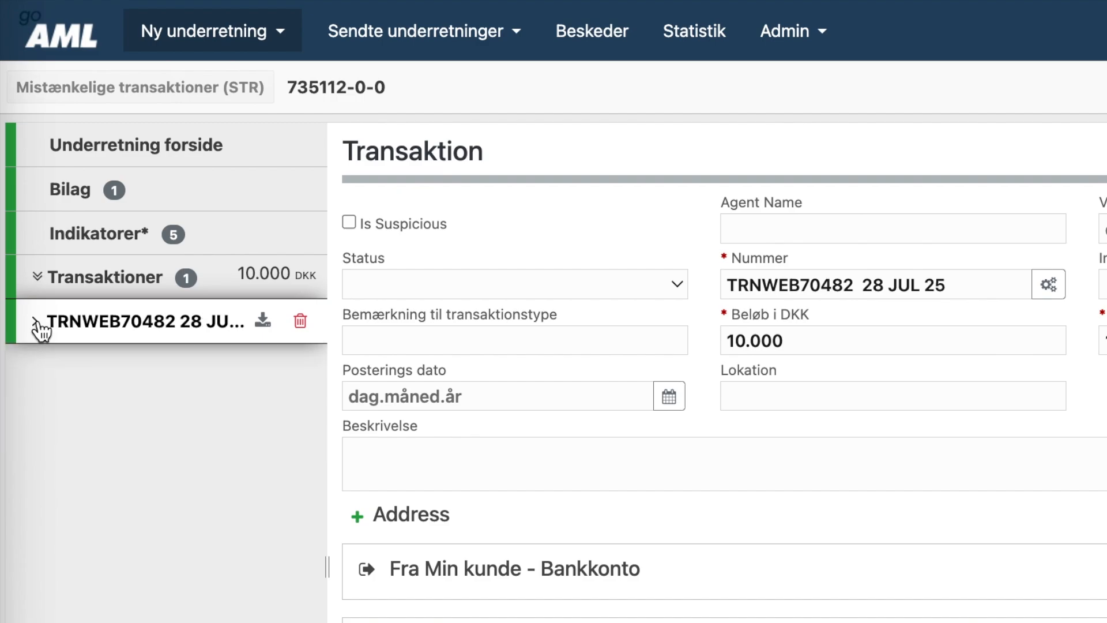
pyautogui.click(119, 282)
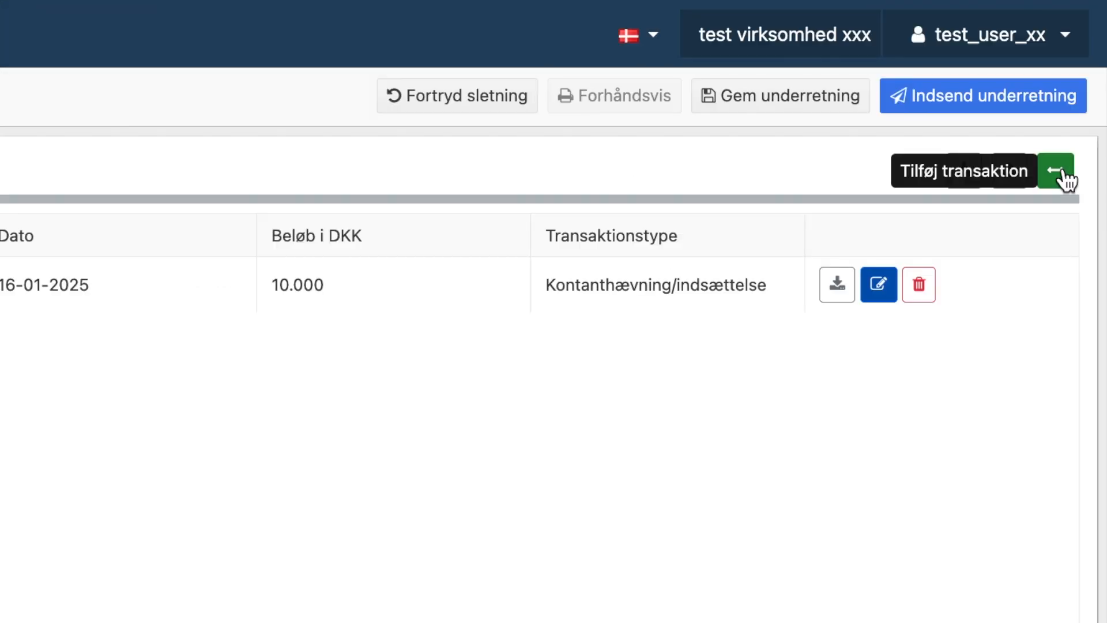
pyautogui.click(1064, 176)
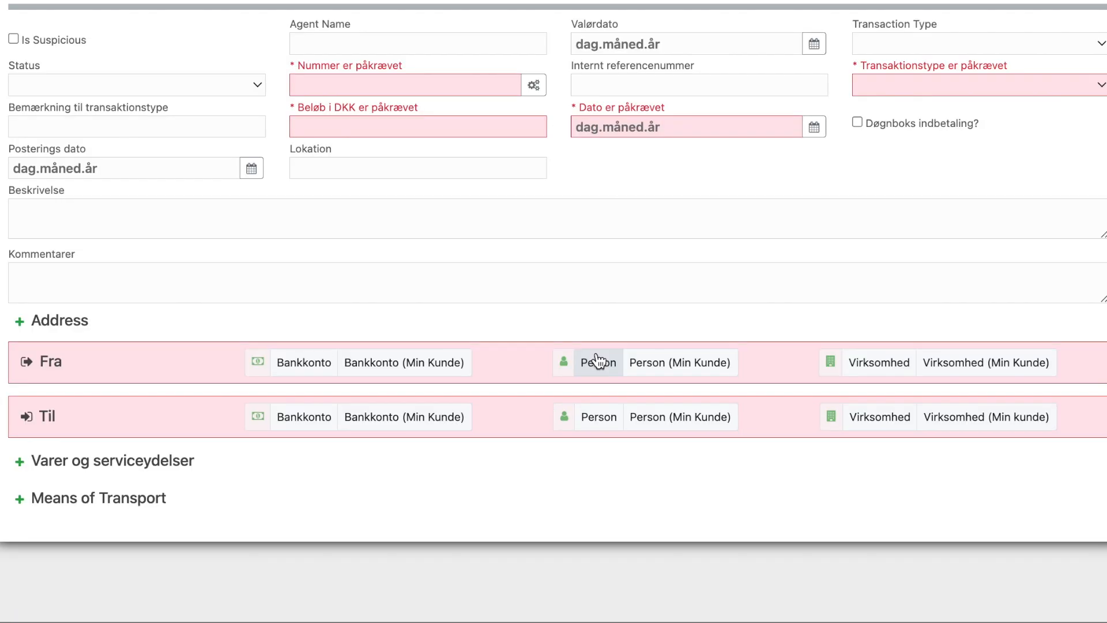
pyautogui.click(597, 361)
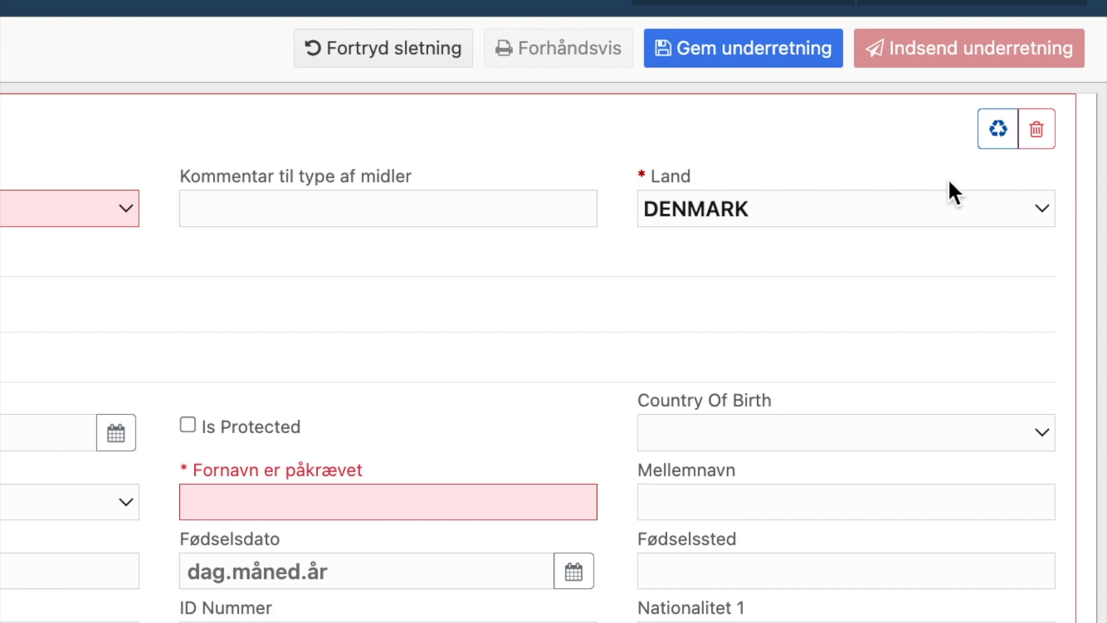
# - Load the saved Person A record into the sender section, then delete that section
pyautogui.click(999, 129)
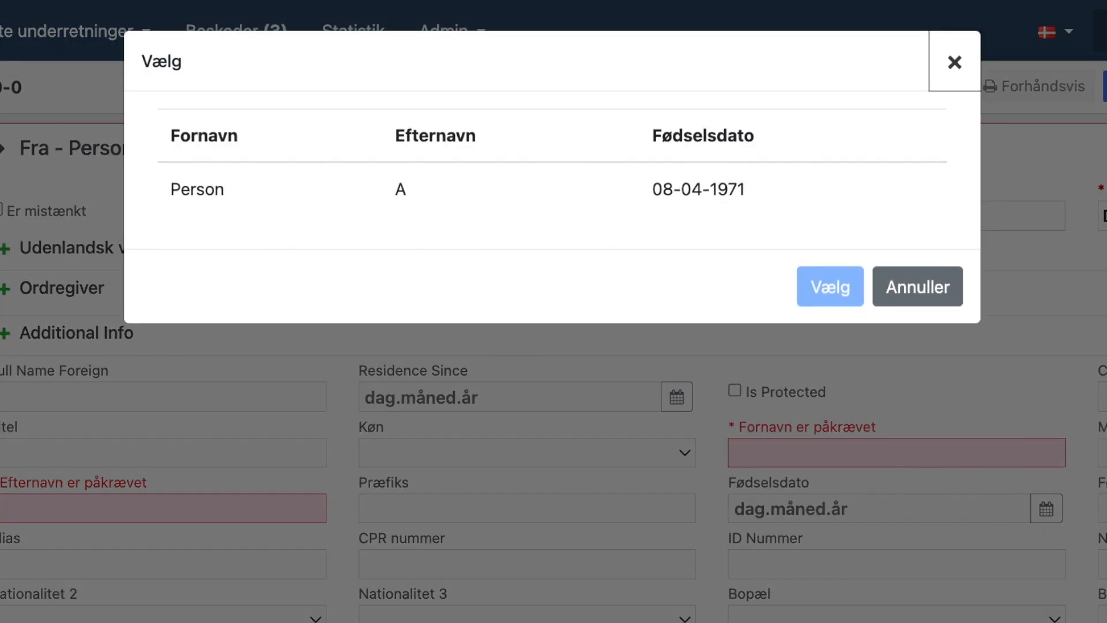
pyautogui.click(673, 190)
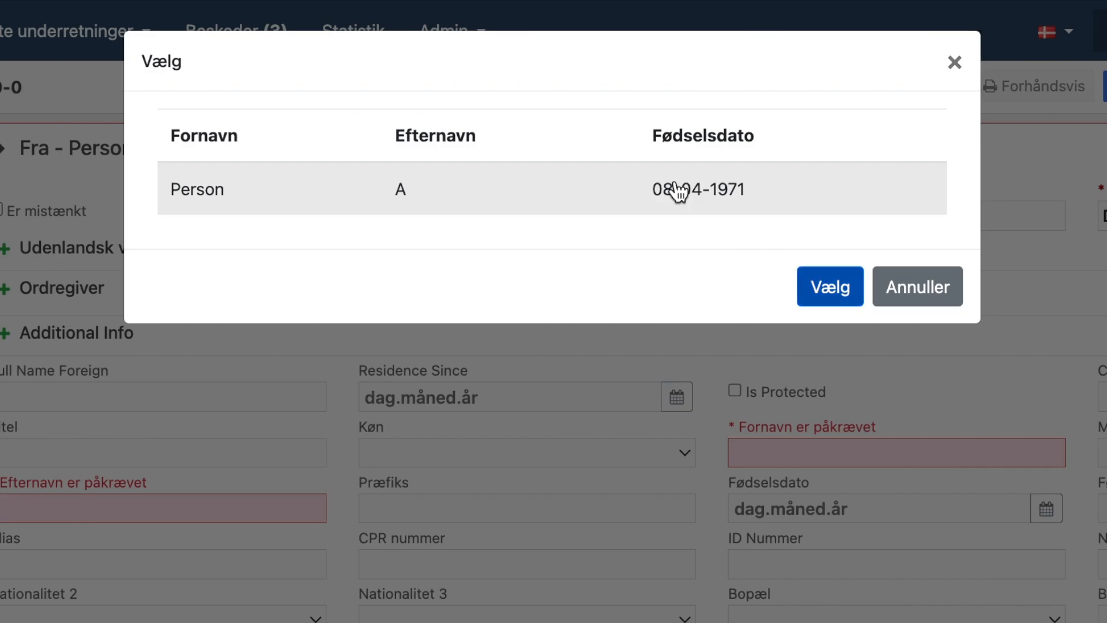
pyautogui.click(692, 190)
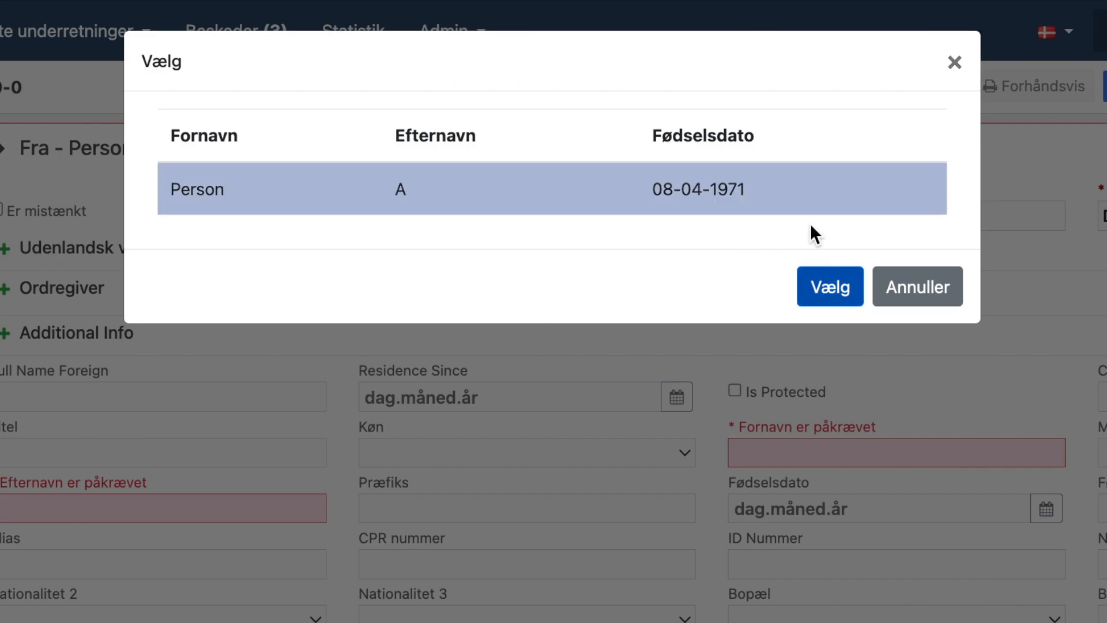
pyautogui.click(825, 289)
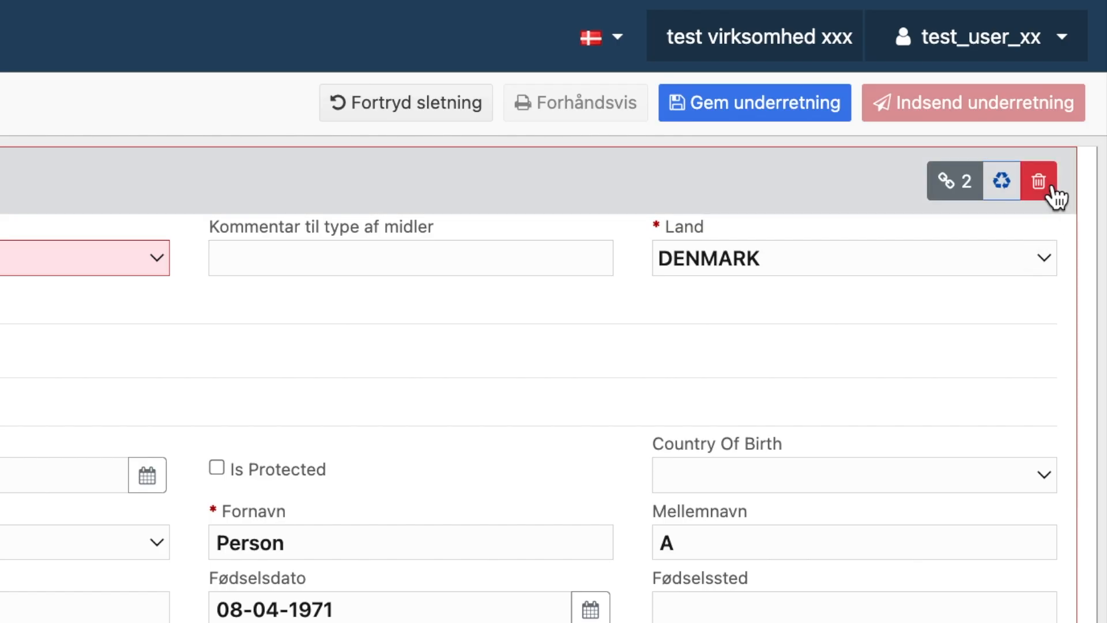
pyautogui.click(1031, 190)
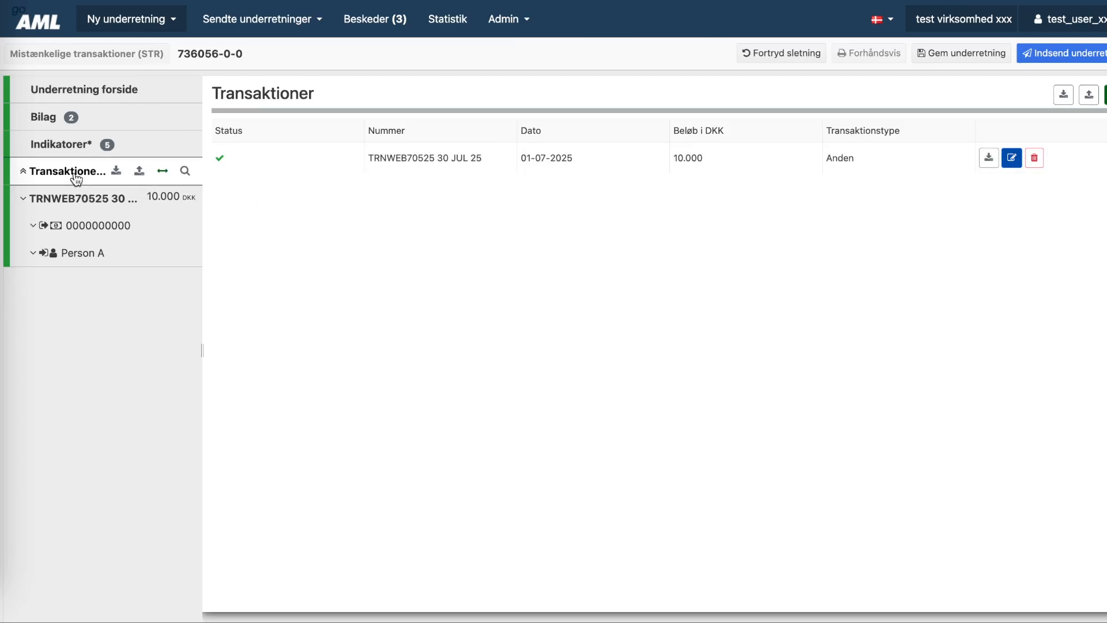
# - Review the report's Indikatorer and Bilag pages, then return to Underretning forside
pyautogui.click(60, 147)
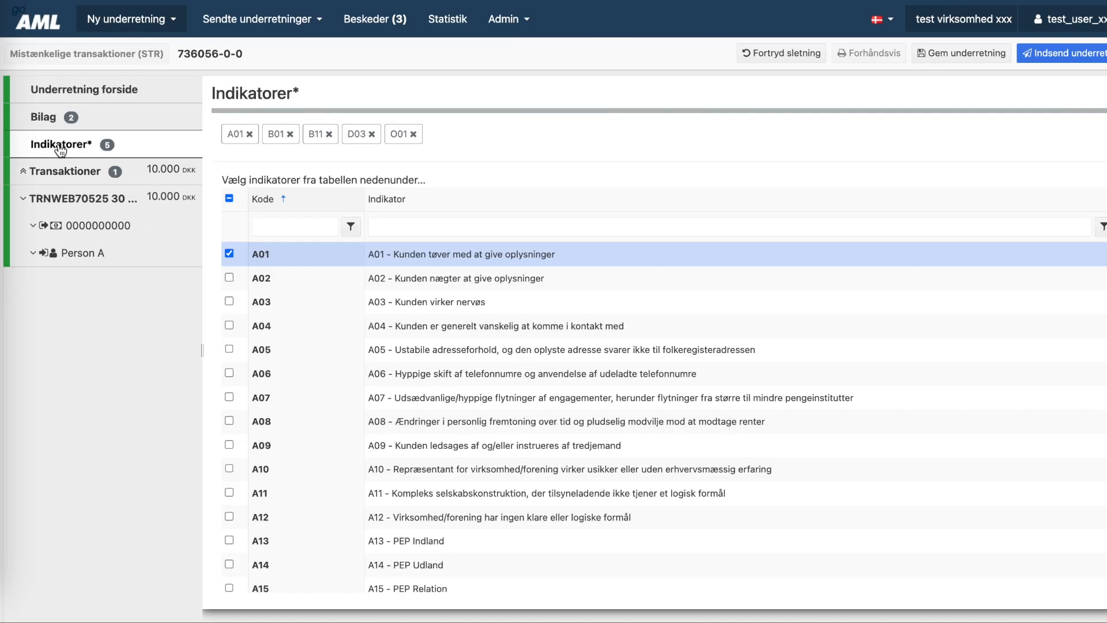
pyautogui.click(60, 119)
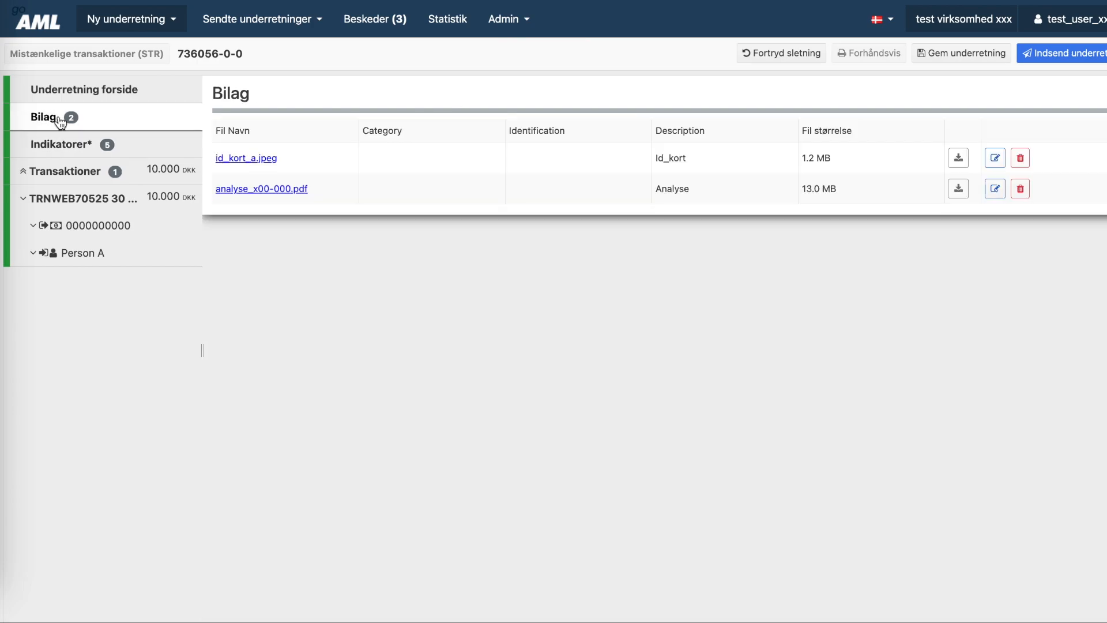
pyautogui.click(72, 96)
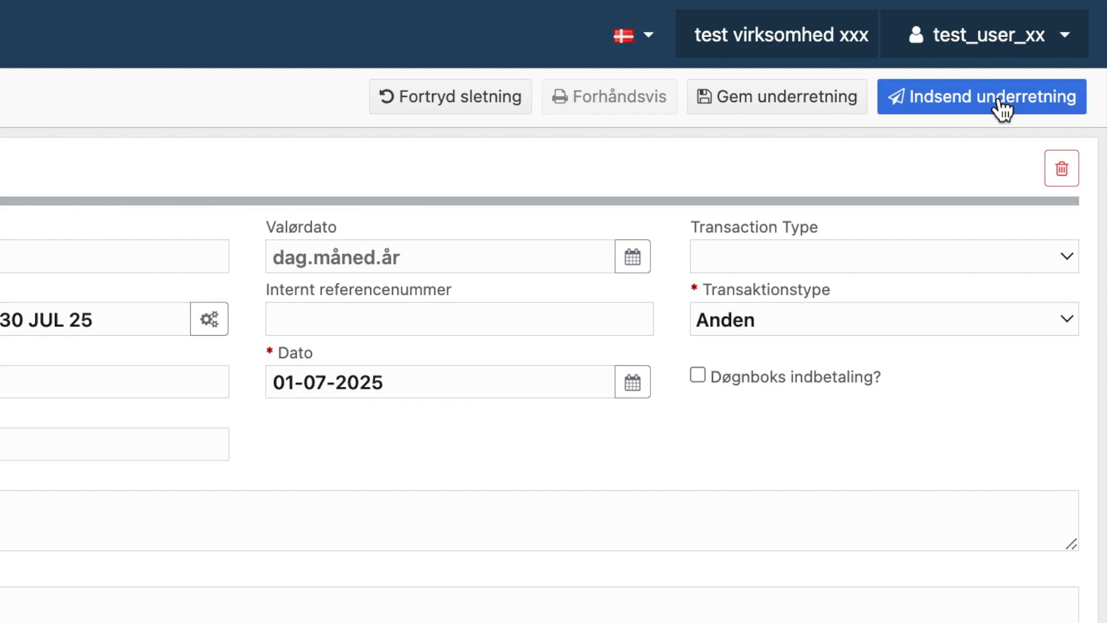
# - Submit the report, confirm, and open the Sendte underretninger list
pyautogui.click(1003, 109)
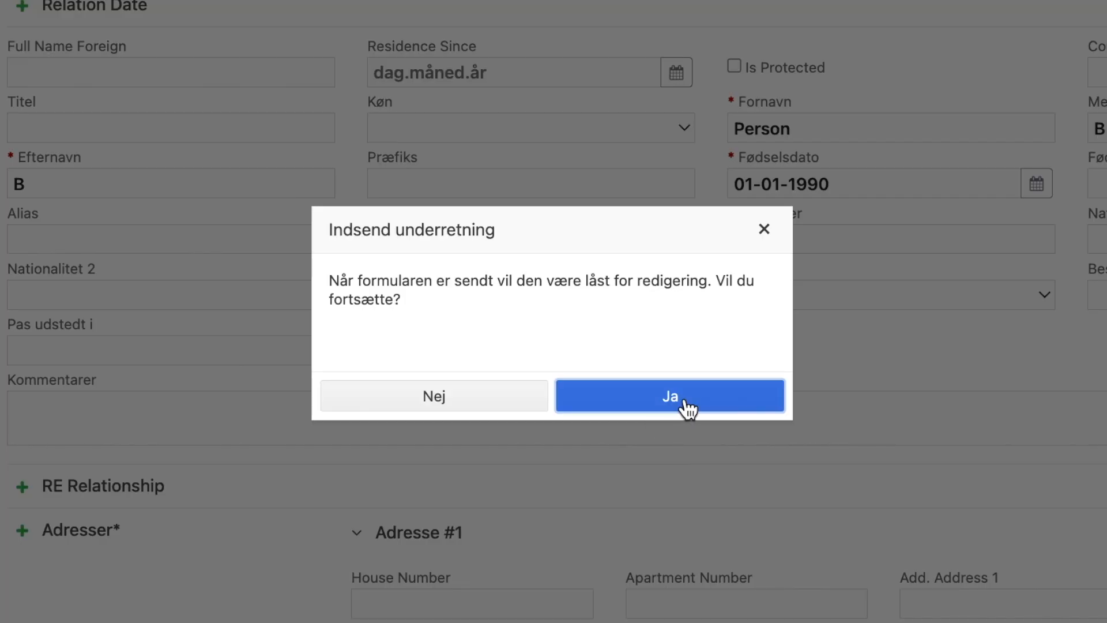
pyautogui.click(686, 408)
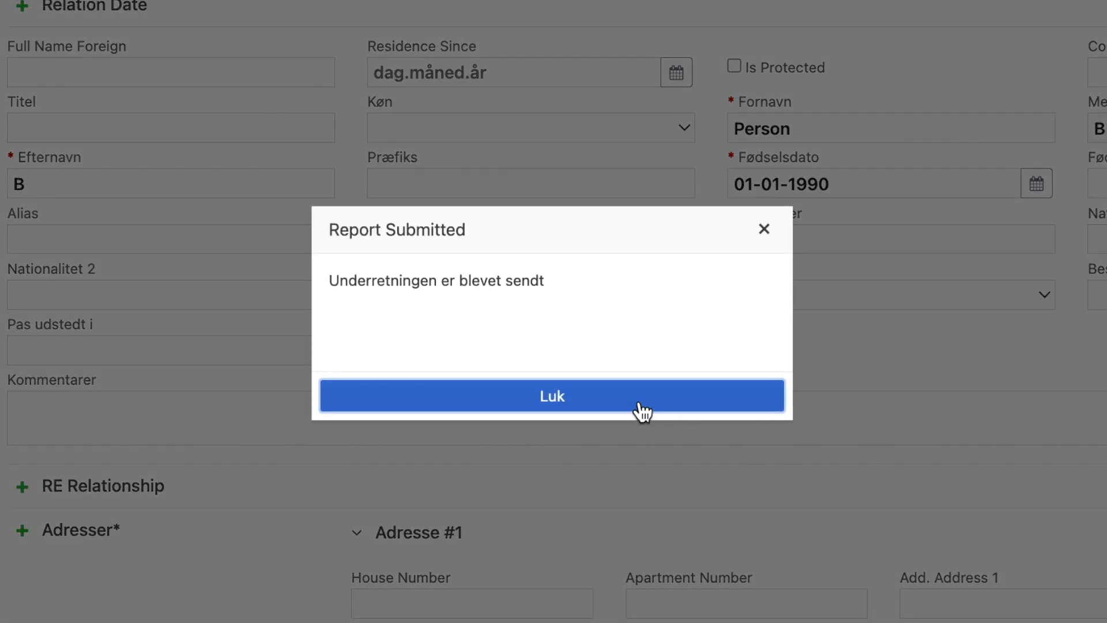
pyautogui.click(637, 408)
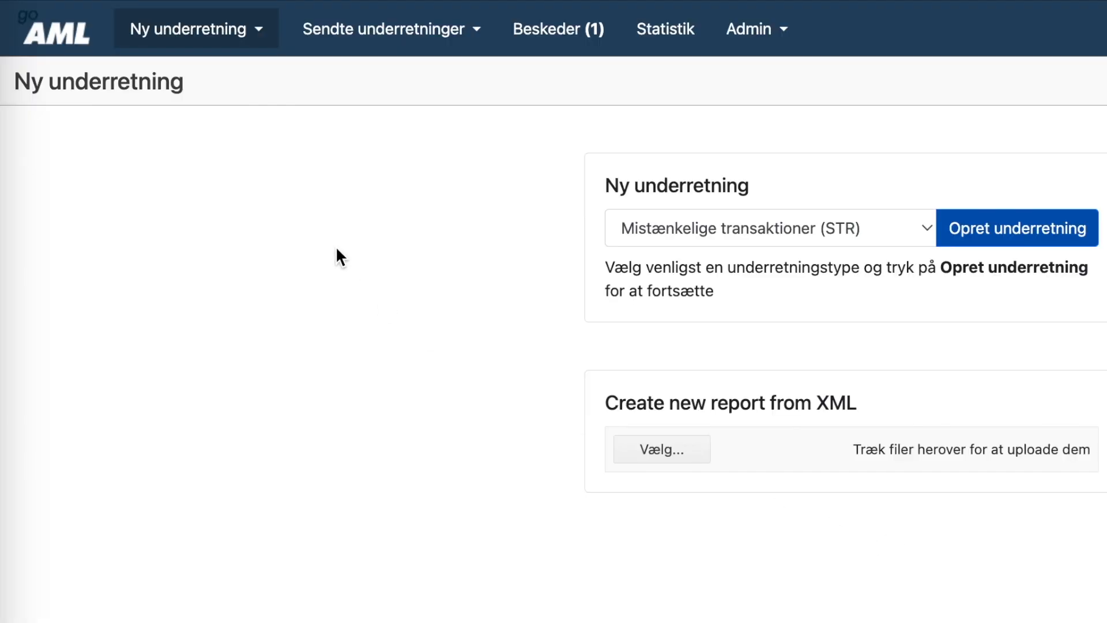
pyautogui.click(448, 36)
pyautogui.click(403, 75)
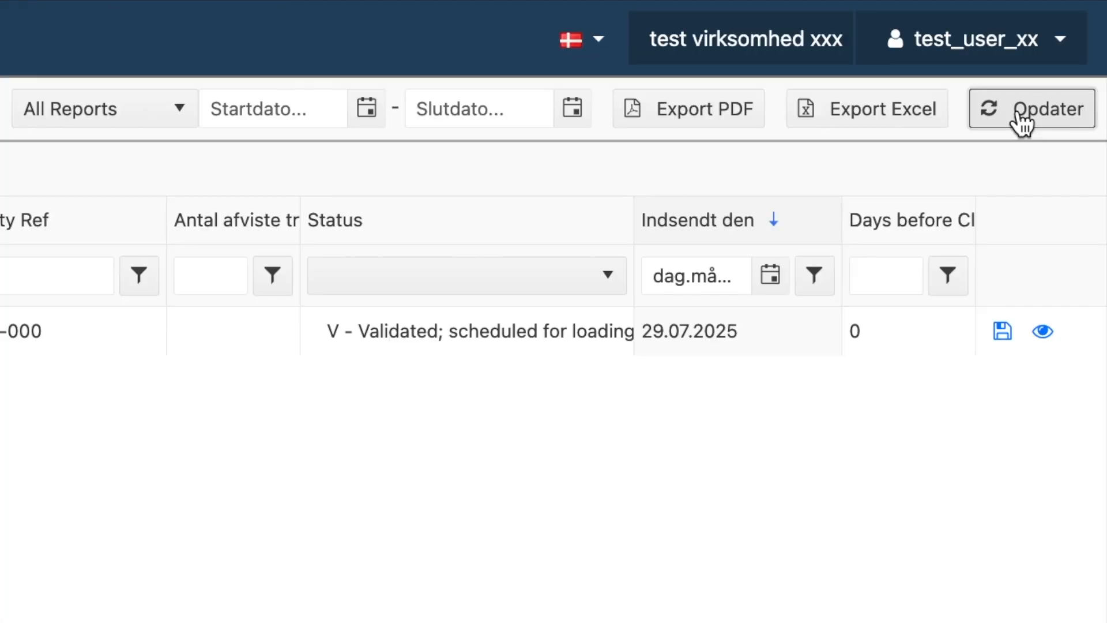
# - Refresh the sent-reports list and show the rejection reason for report 736056-0-0
pyautogui.click(1020, 116)
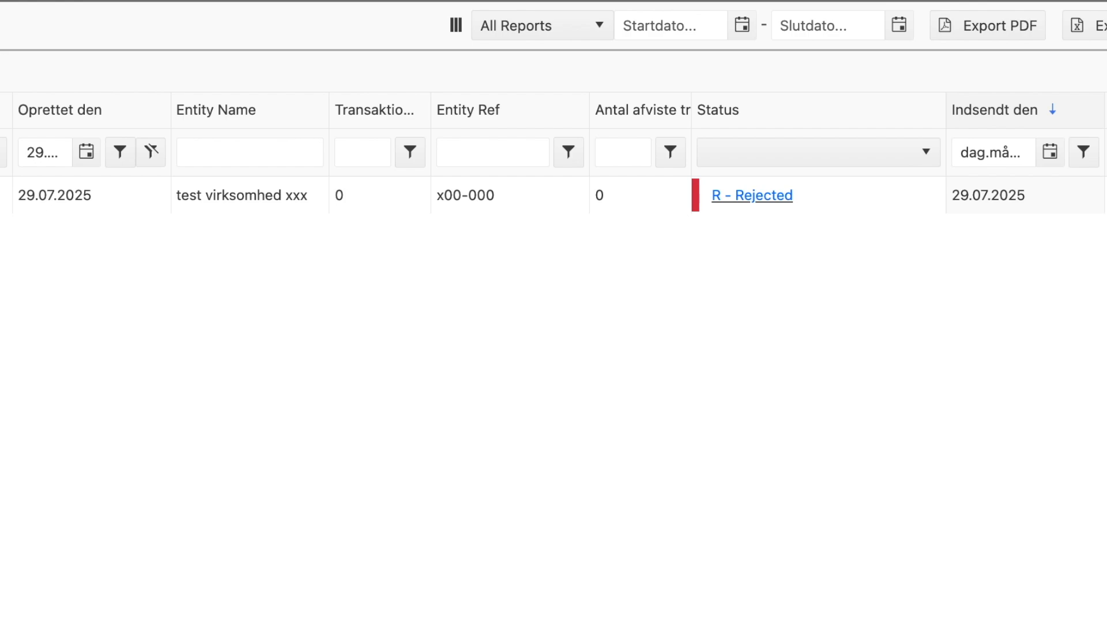
pyautogui.click(1050, 46)
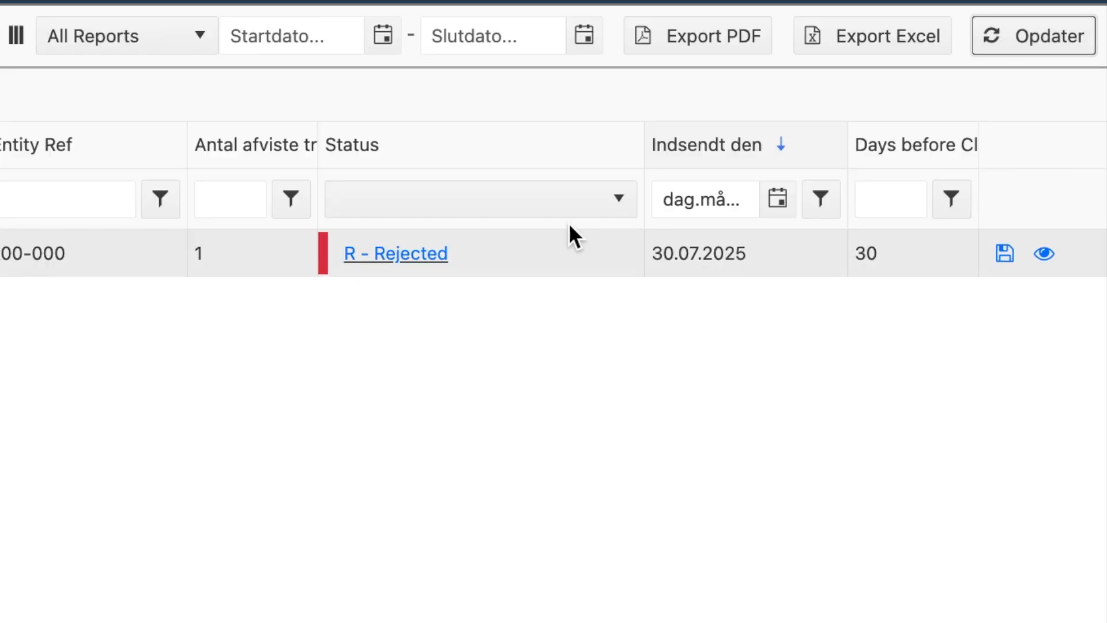
pyautogui.click(409, 258)
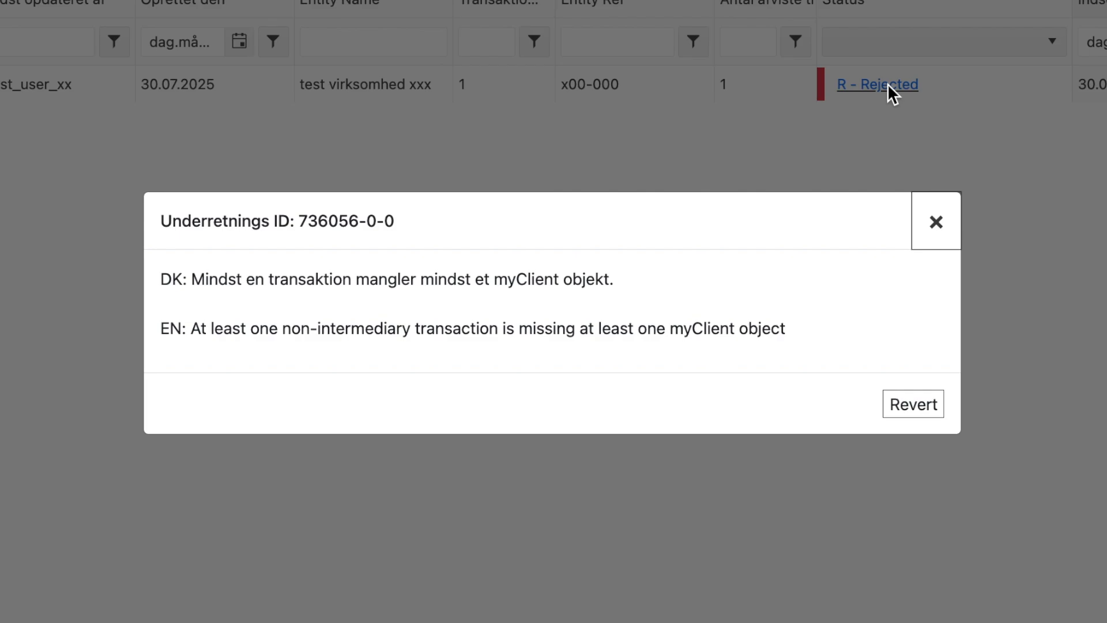
# - Revert report 736056-0-0 and go to the Udkast til underretning draft list
pyautogui.click(909, 408)
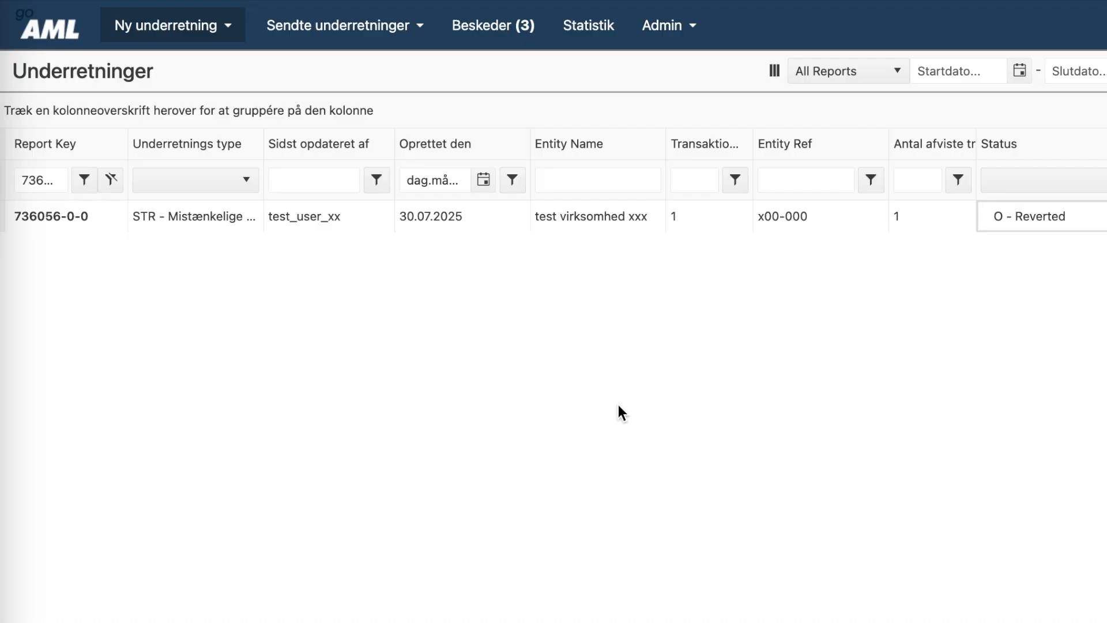
pyautogui.click(218, 34)
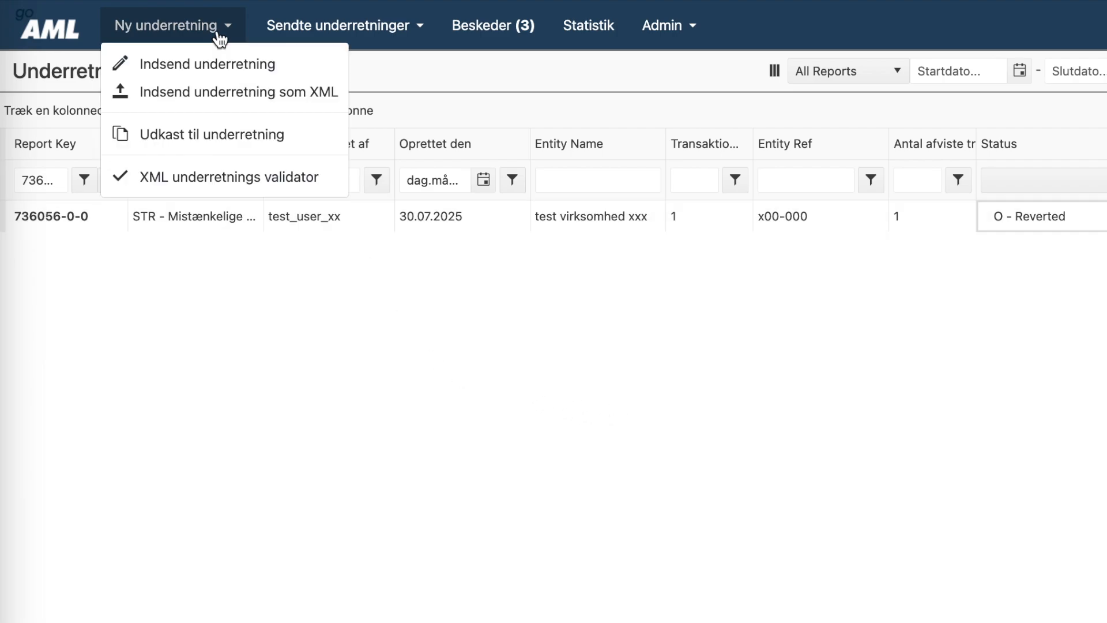
pyautogui.click(221, 138)
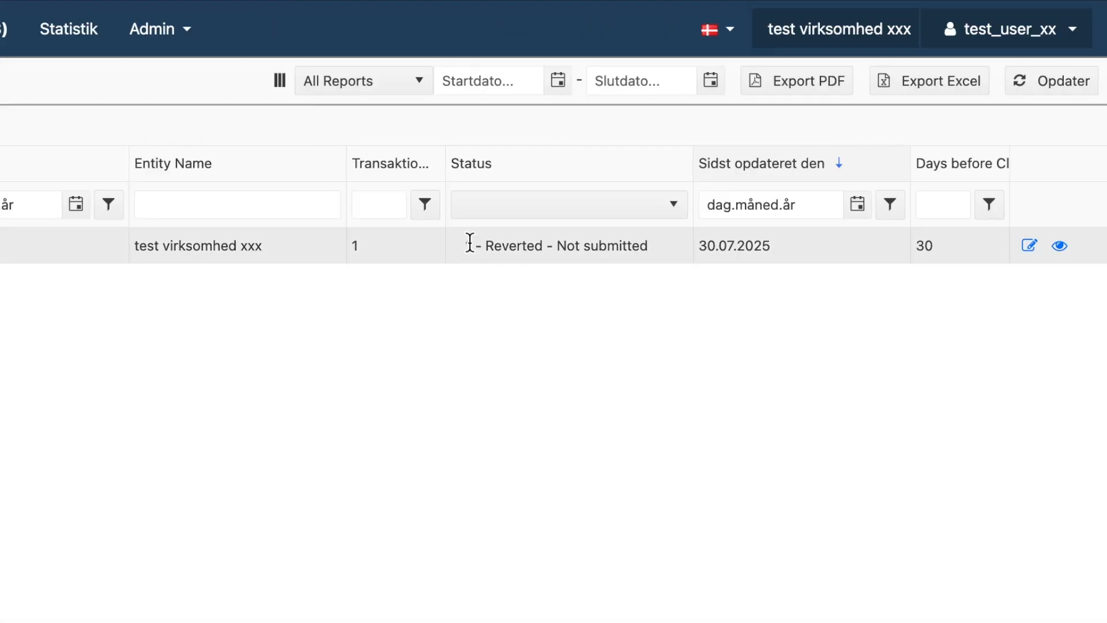
# - Edit draft 736056-0-1 and open transaction TRNWEB70525 30 JUL 25
pyautogui.click(1027, 248)
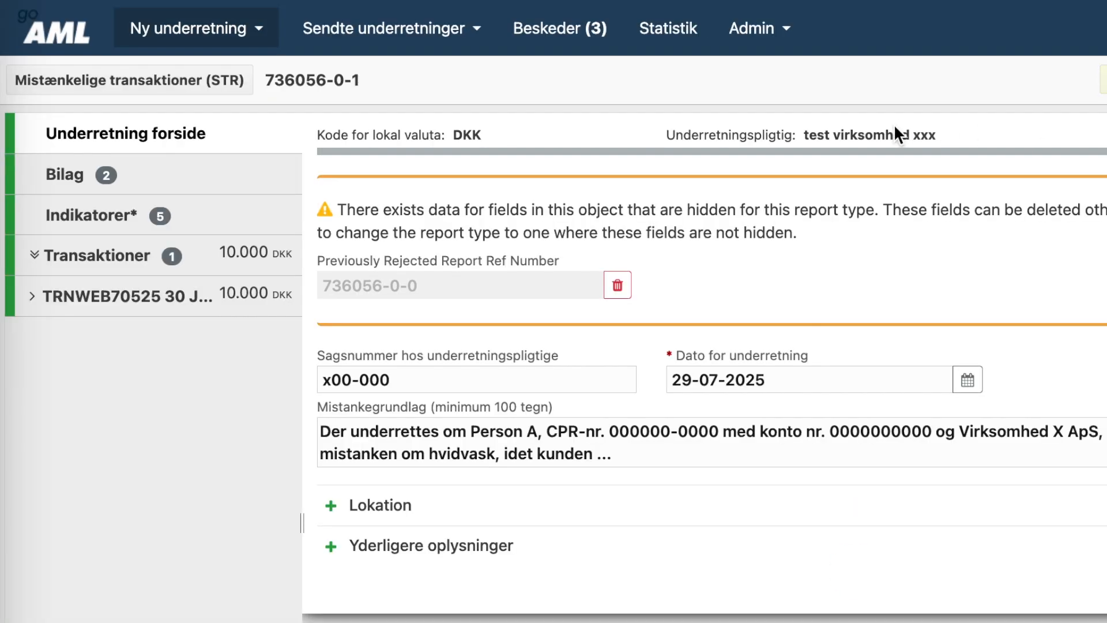
pyautogui.click(109, 261)
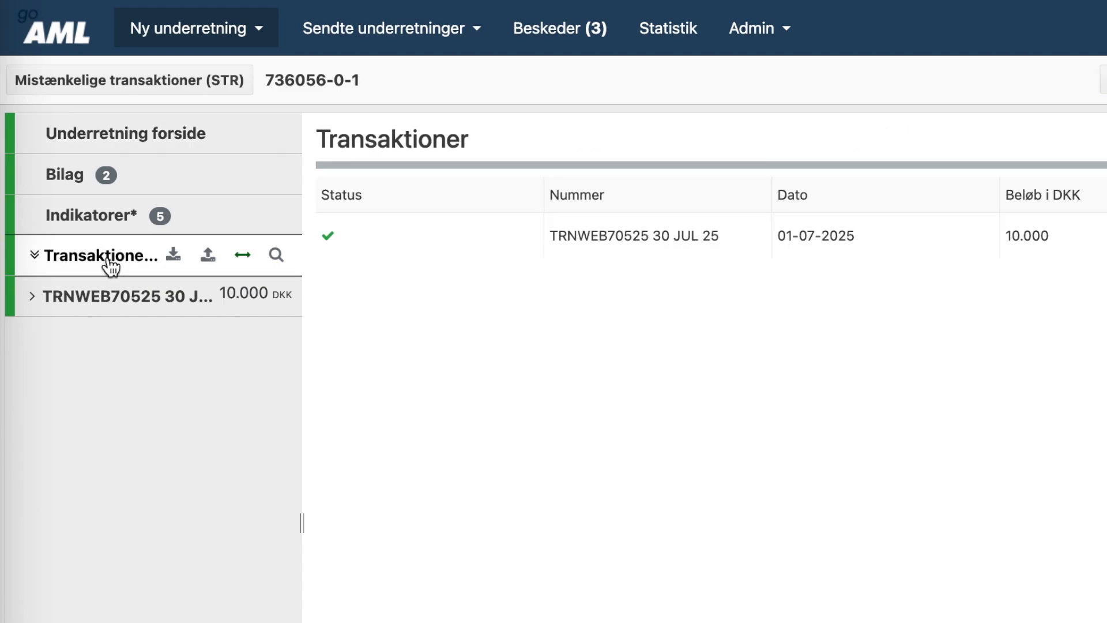
pyautogui.click(104, 304)
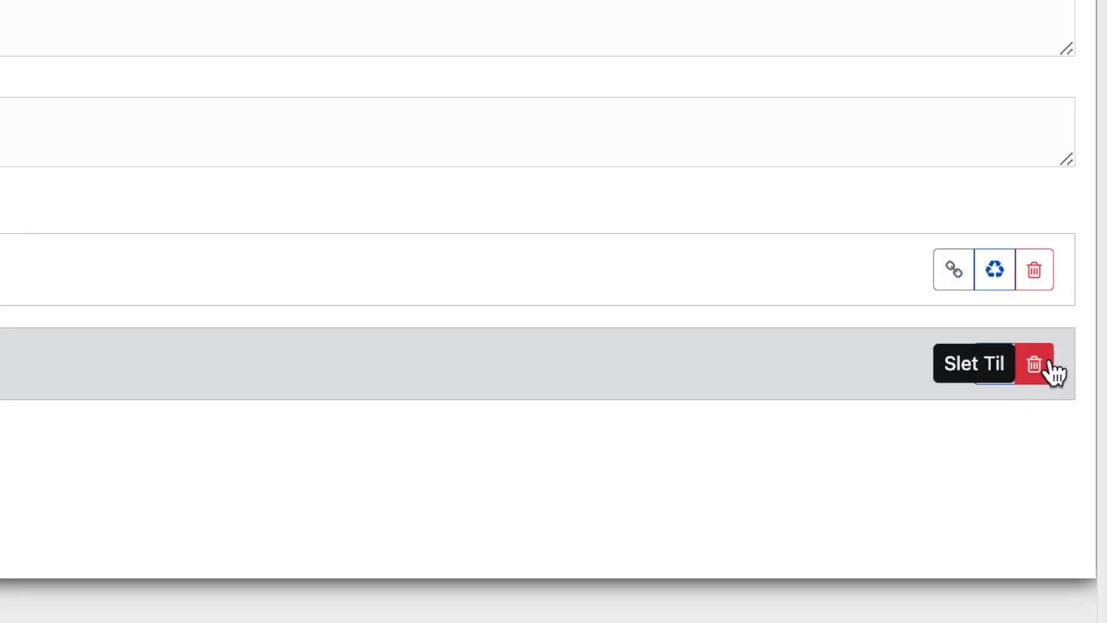
# - Replace the recipient with a Person (Min Kunde) and set the type of funds to Kontanter
pyautogui.click(1049, 366)
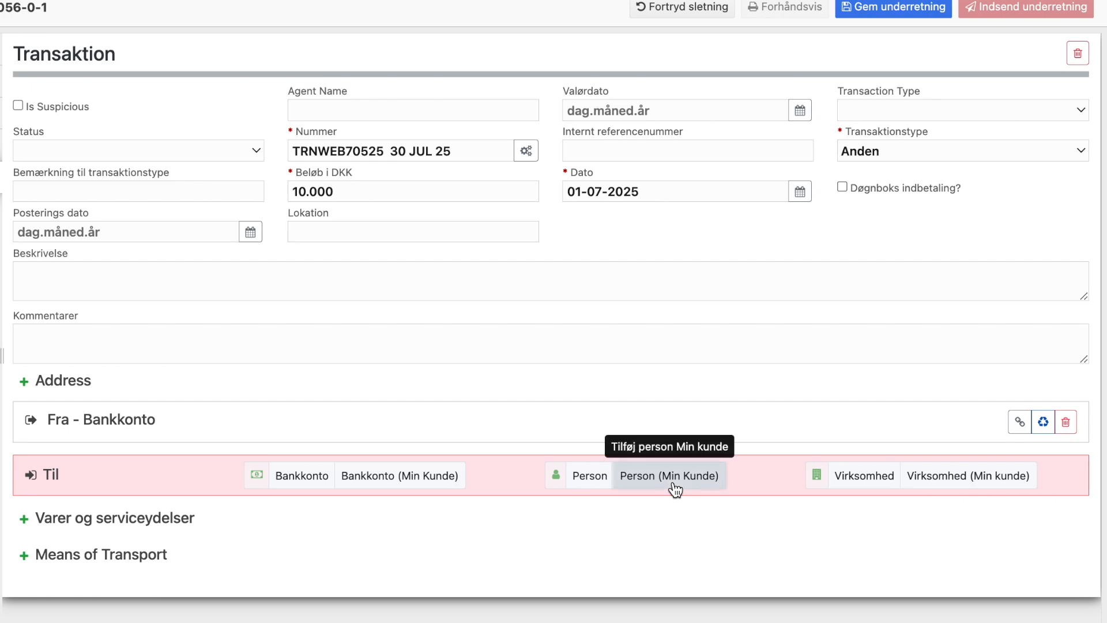
pyautogui.click(675, 489)
pyautogui.click(410, 101)
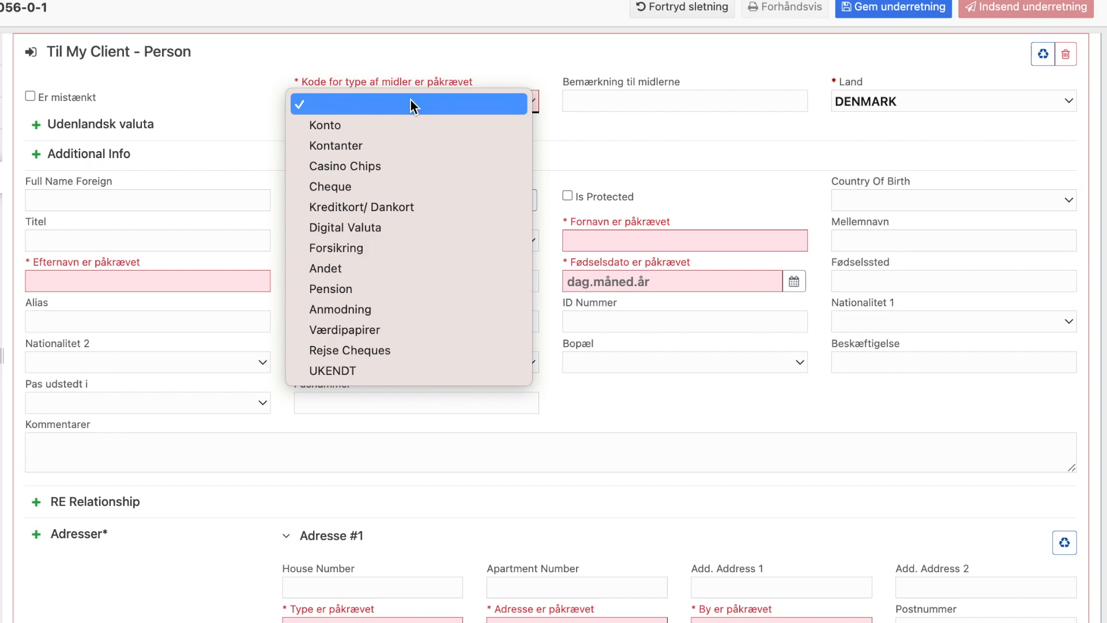
pyautogui.click(400, 145)
# - Enter the person's first, middle and last names and birth date 01-07-1995
pyautogui.click(621, 240)
pyautogui.write('Person')
pyautogui.press('Tab')
pyautogui.write('A')
pyautogui.click(111, 280)
pyautogui.write('A')
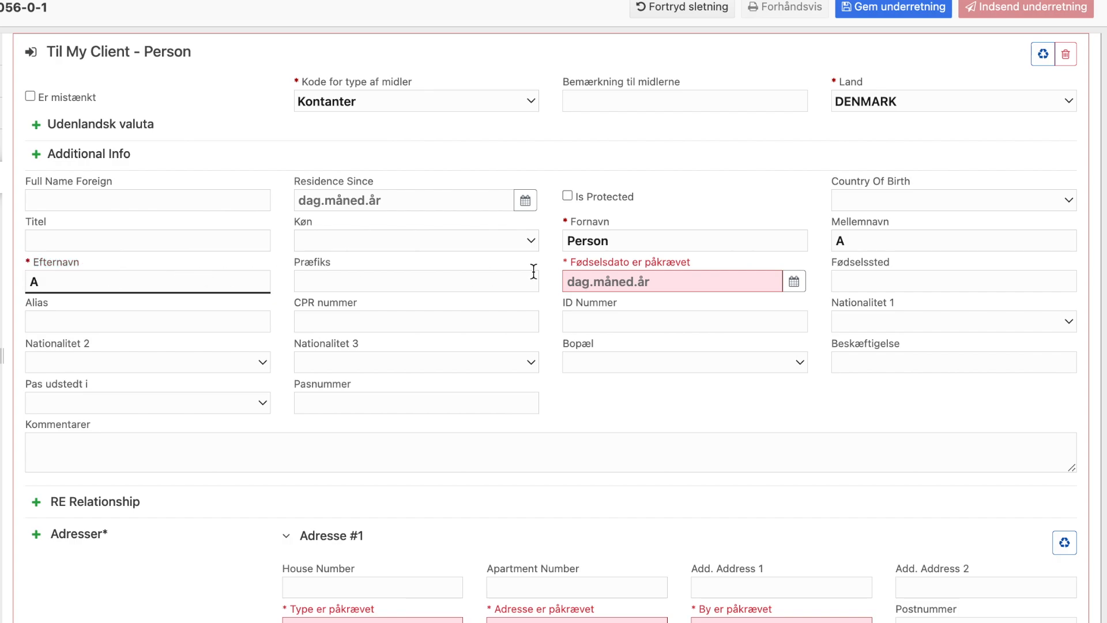
pyautogui.click(583, 281)
pyautogui.click(704, 363)
# - Enter the CPR and passport numbers, with passport country and nationality DENMARK
pyautogui.click(421, 324)
pyautogui.write('0000000000')
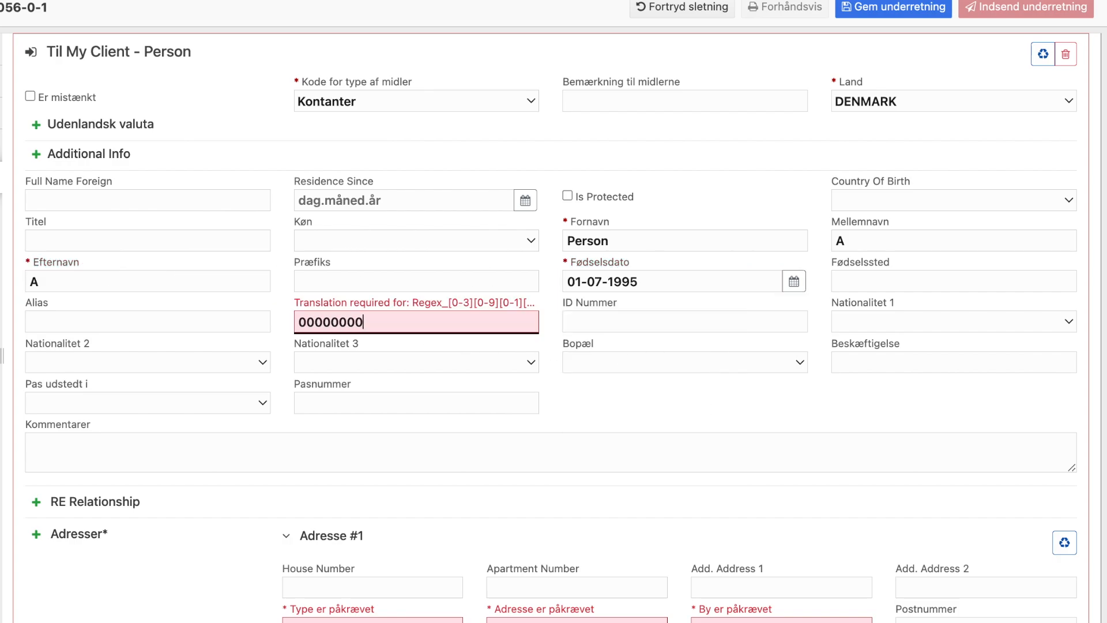
pyautogui.click(213, 402)
pyautogui.click(183, 425)
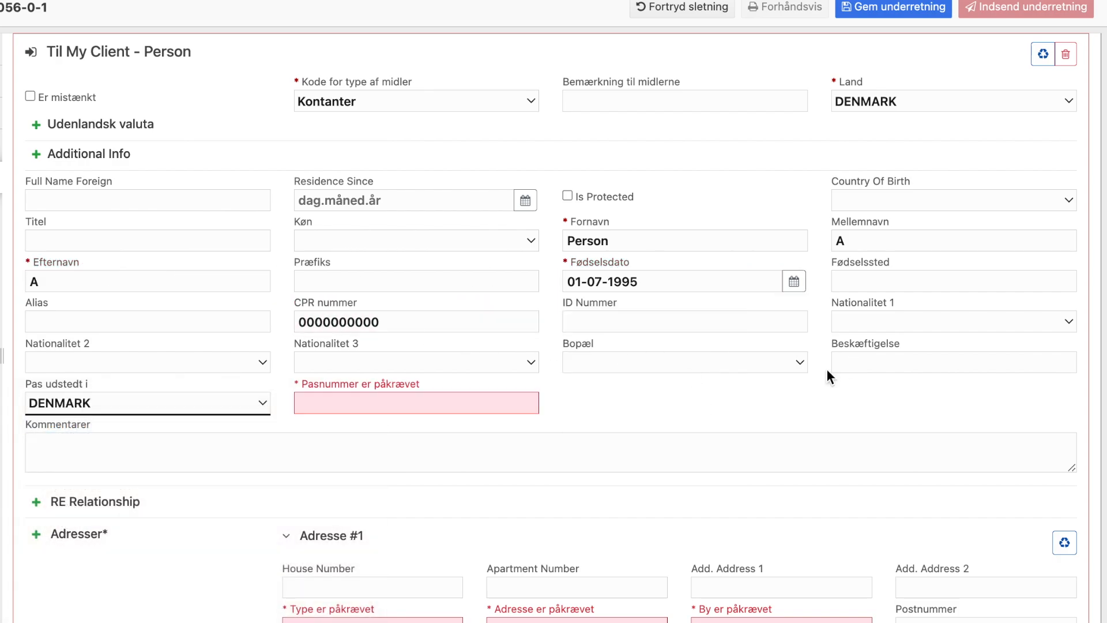
pyautogui.click(440, 408)
pyautogui.write('0000000000')
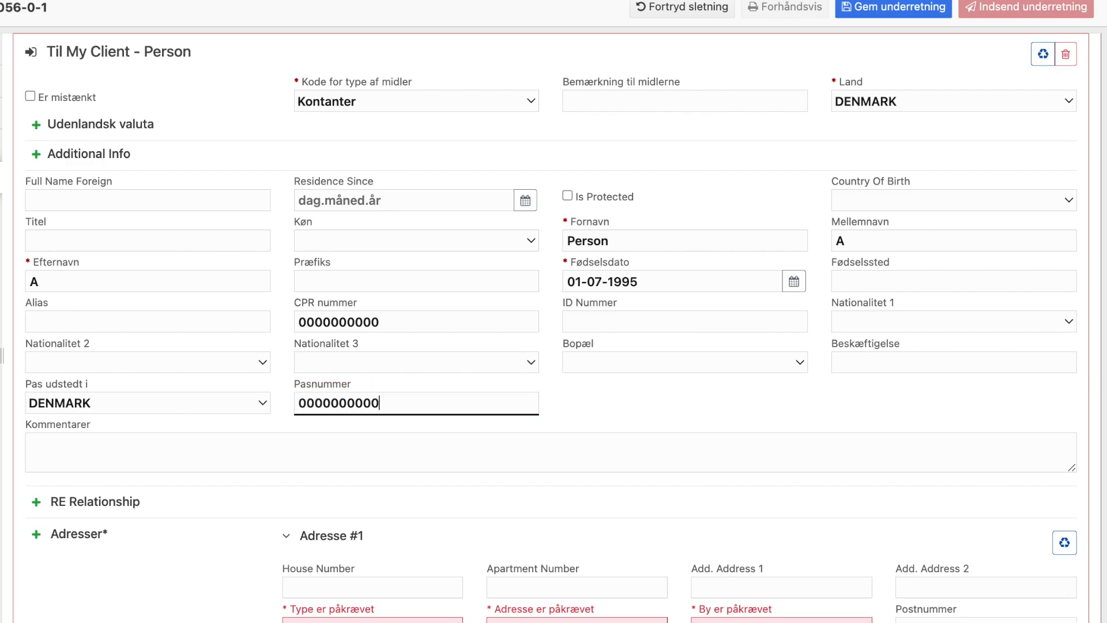
pyautogui.click(869, 322)
pyautogui.click(782, 343)
# - Add a Privat address: København 100, city KØBENHAVN K
pyautogui.scroll(-4, 781, 382)
pyautogui.click(416, 410)
pyautogui.click(421, 472)
pyautogui.click(524, 411)
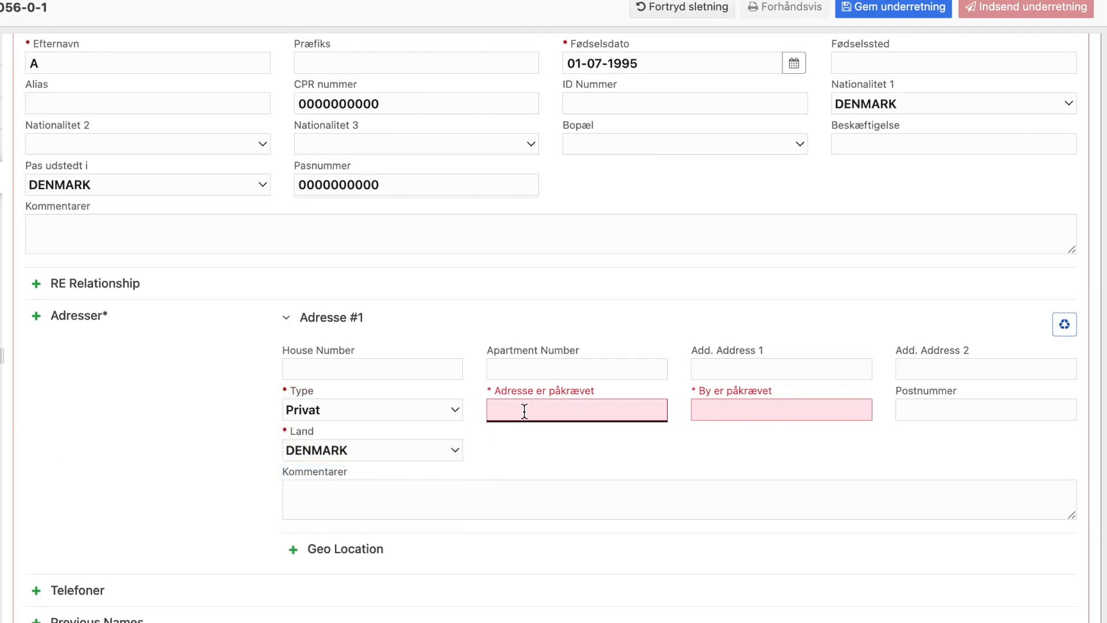
pyautogui.write('København 100')
pyautogui.press('Tab')
pyautogui.write('København')
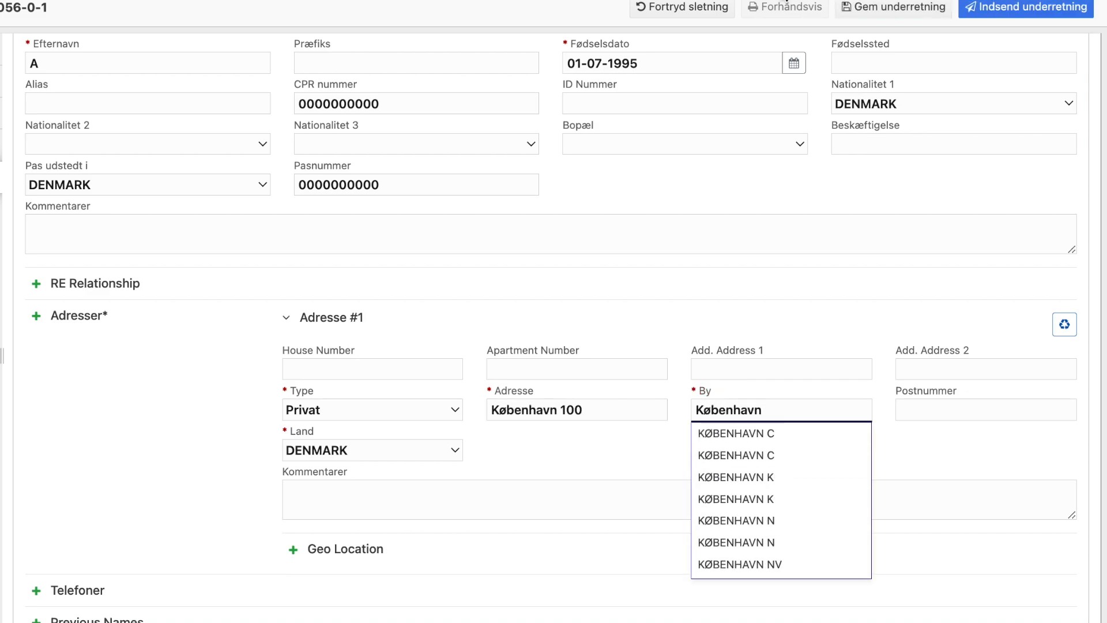
pyautogui.click(770, 477)
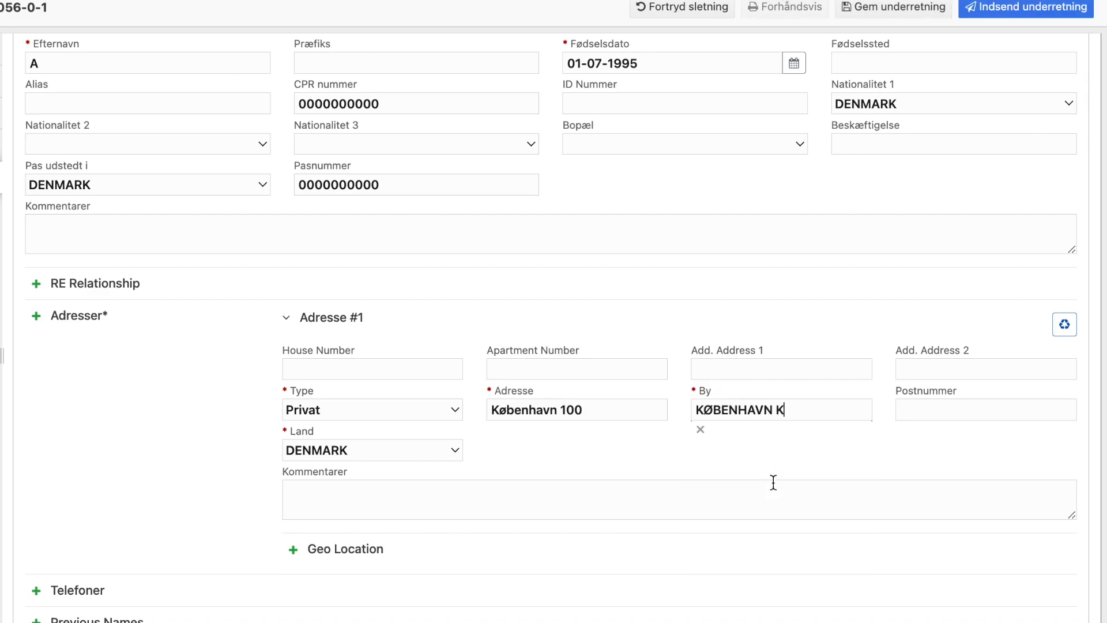
pyautogui.scroll(15, 893, 334)
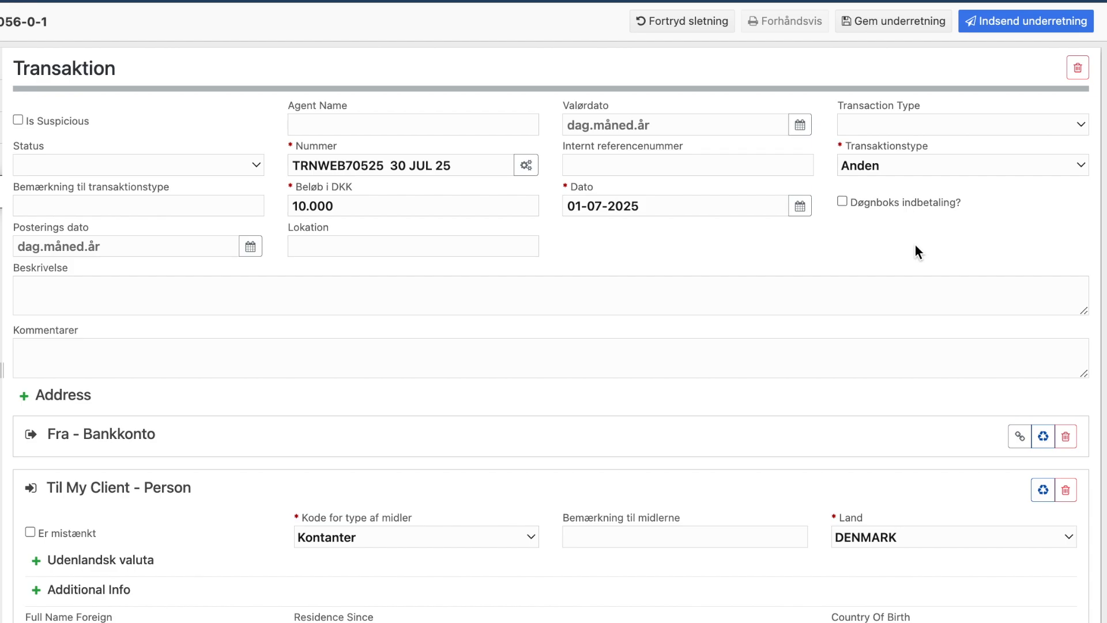
# - Submit the corrected report and confirm sending it
pyautogui.click(1037, 20)
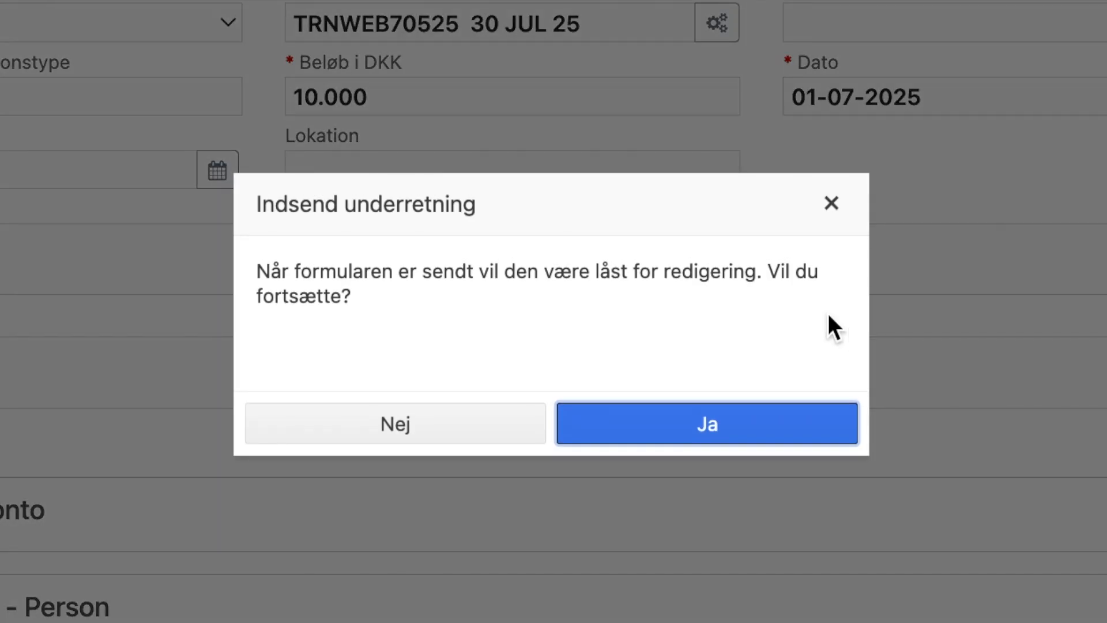
pyautogui.click(720, 438)
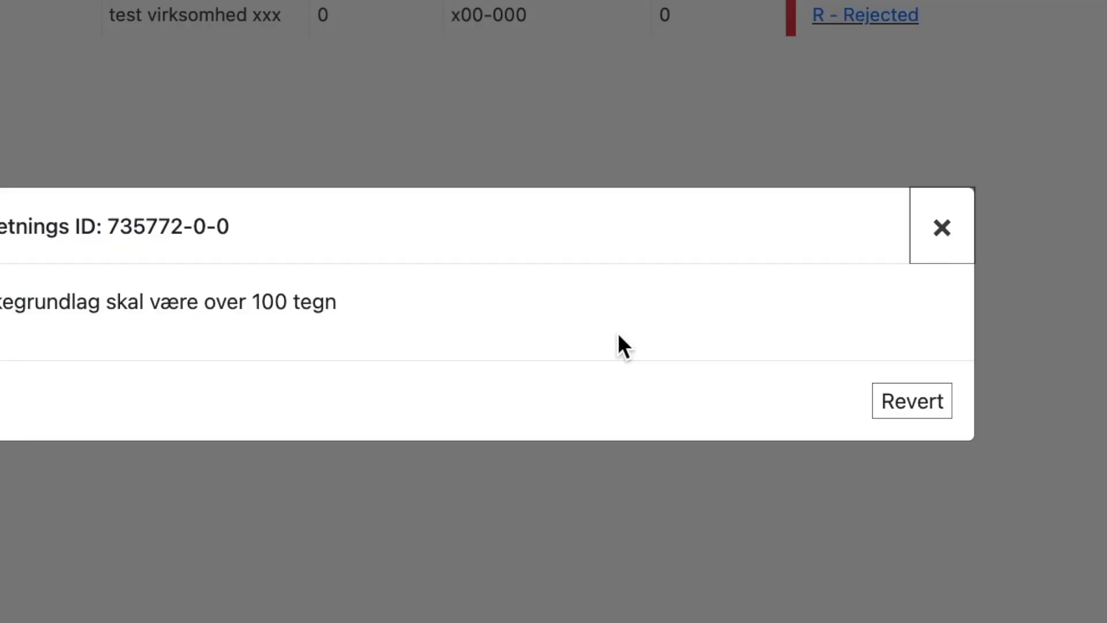
# - Revert rejected report 735772-0-0 and open its draft 735772-0-1 from the draft list for editing
pyautogui.click(911, 406)
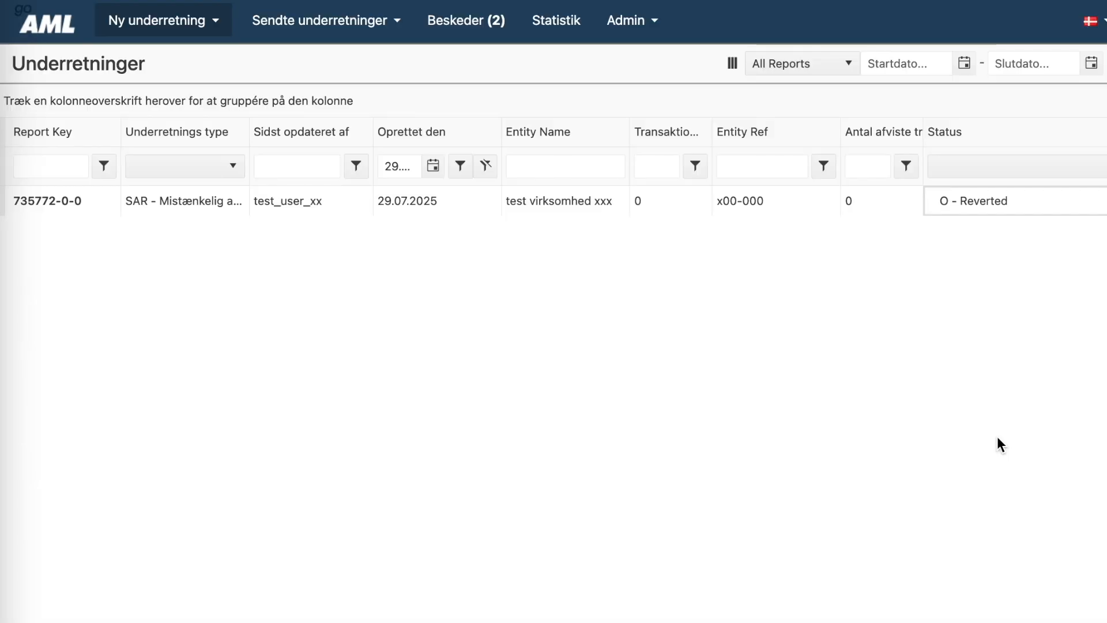
pyautogui.click(212, 15)
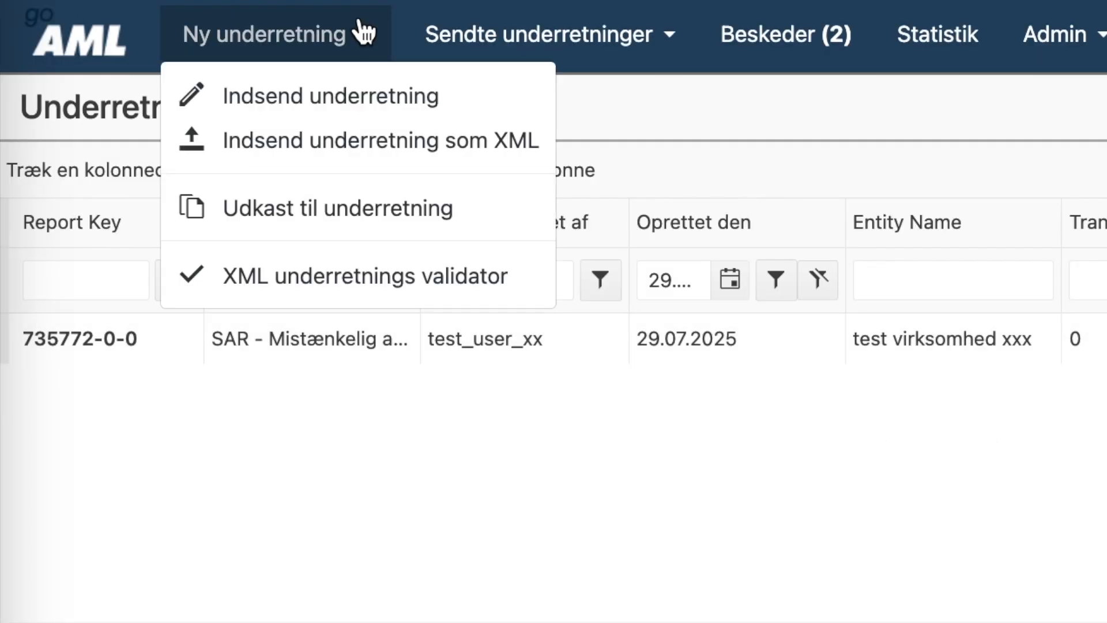
pyautogui.click(369, 217)
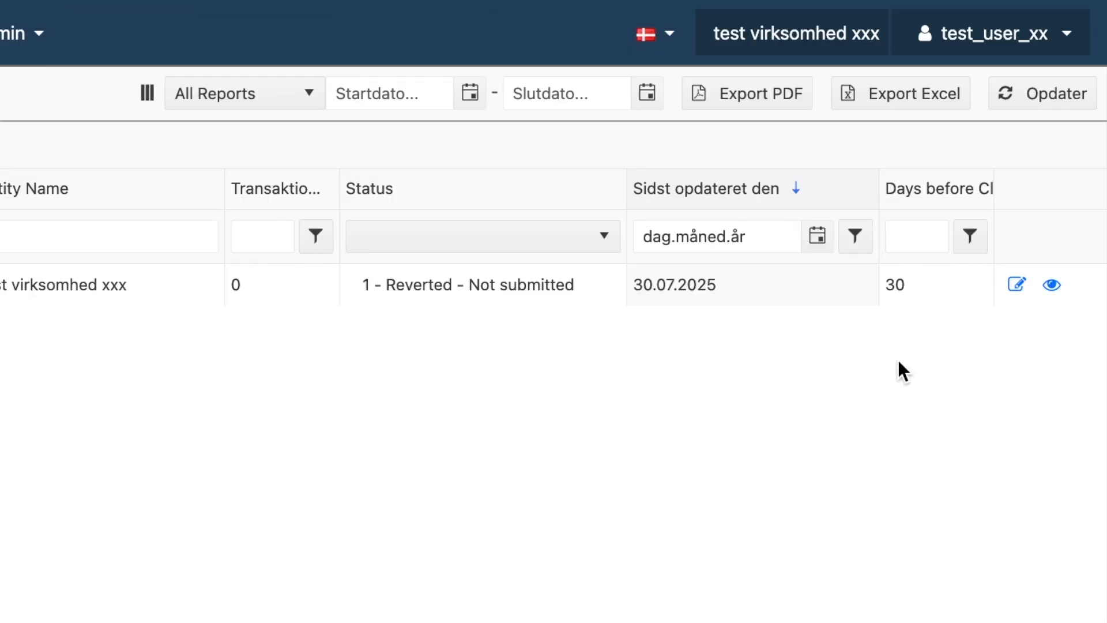
pyautogui.click(1021, 297)
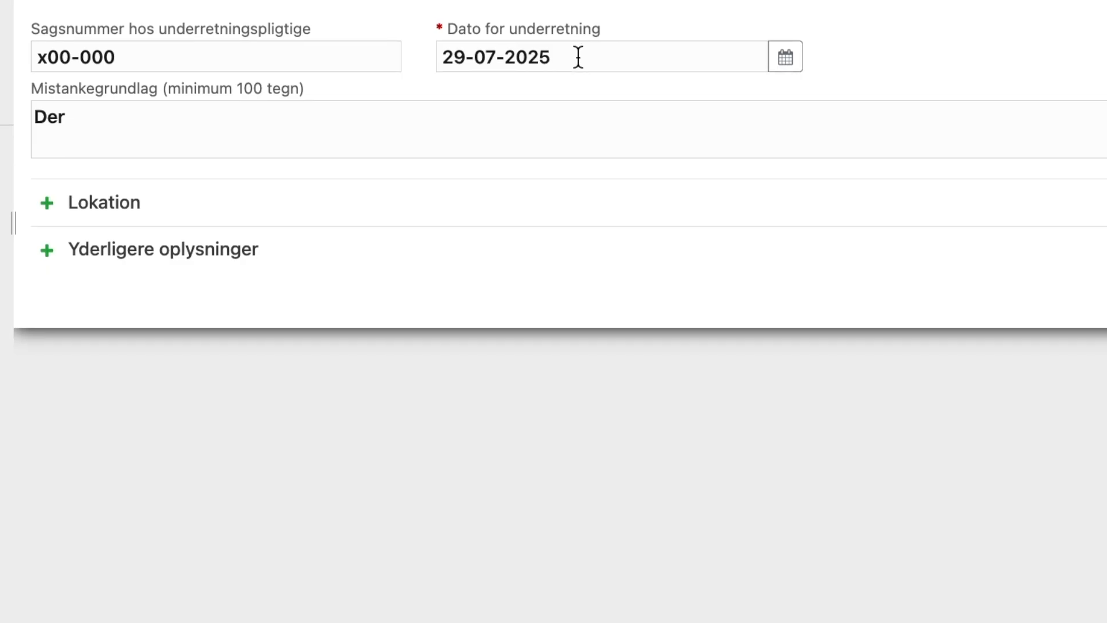
# - Replace the short 'Der' suspicion justification with the full four-paragraph justification text
pyautogui.click(206, 125)
pyautogui.write('under')
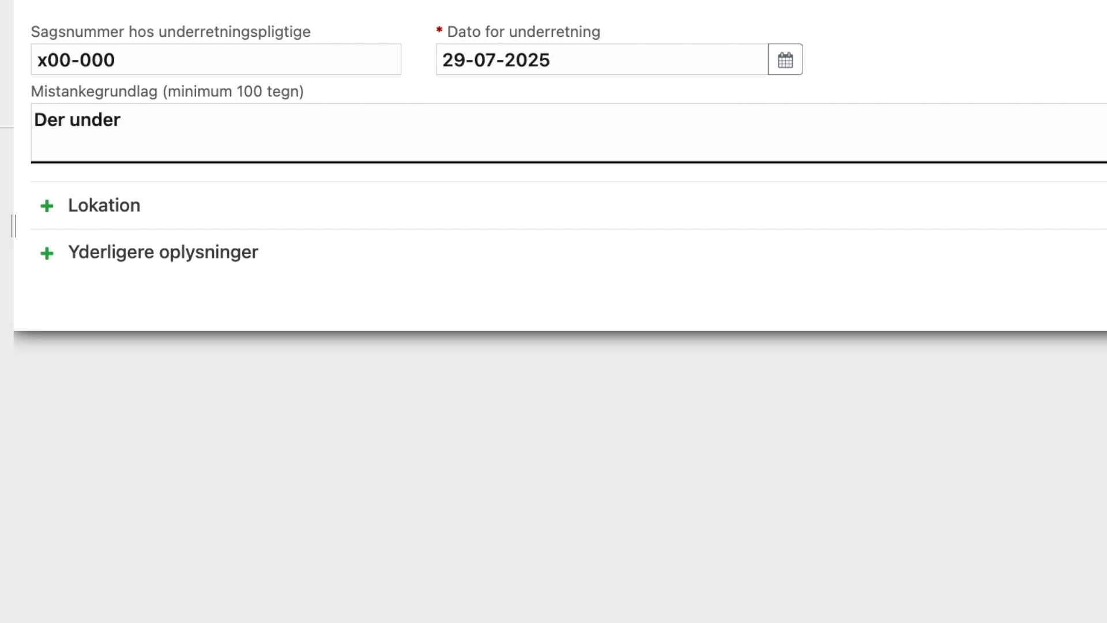
pyautogui.write('rettes om Person A')
pyautogui.press('super+a')
pyautogui.press('super+v')
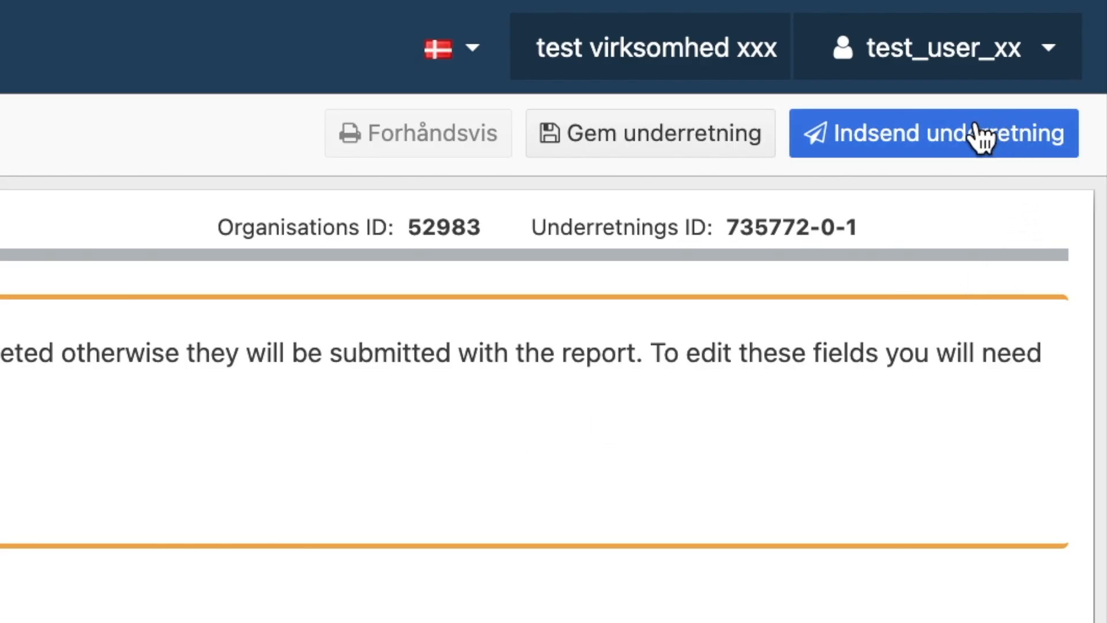
# - Submit report 735772-0-1, confirming the sending and closing the confirmation
pyautogui.click(983, 138)
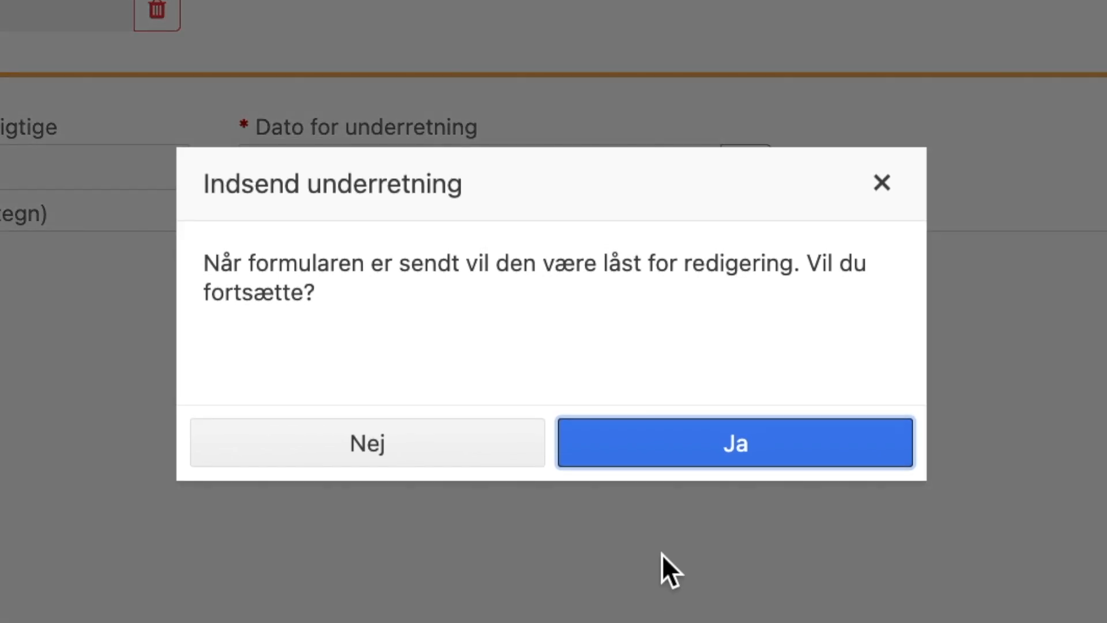
pyautogui.click(769, 442)
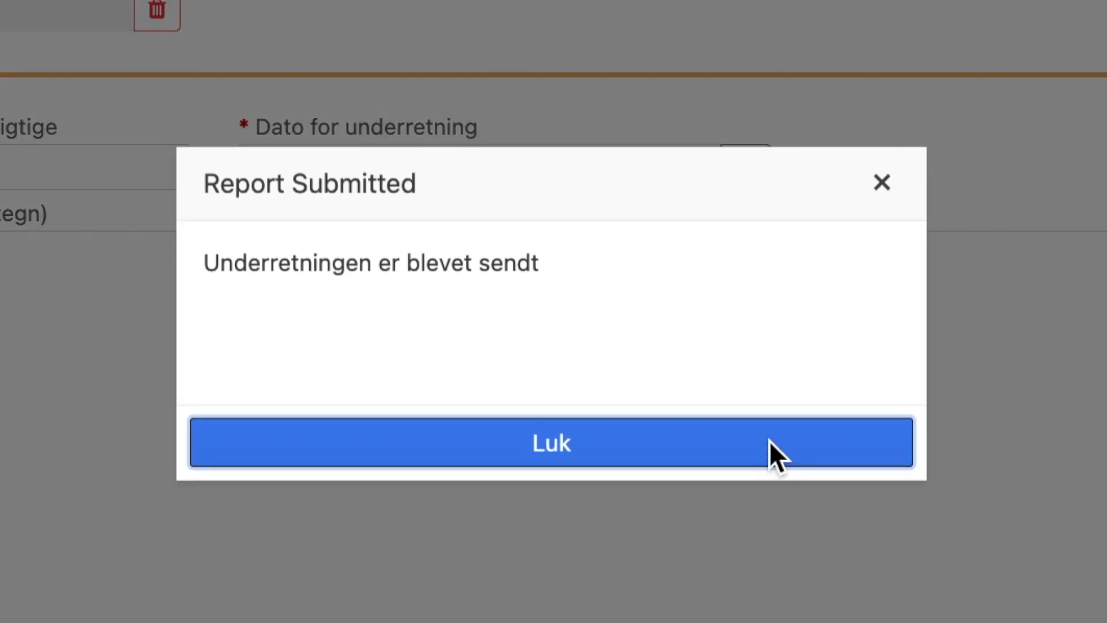
pyautogui.click(669, 449)
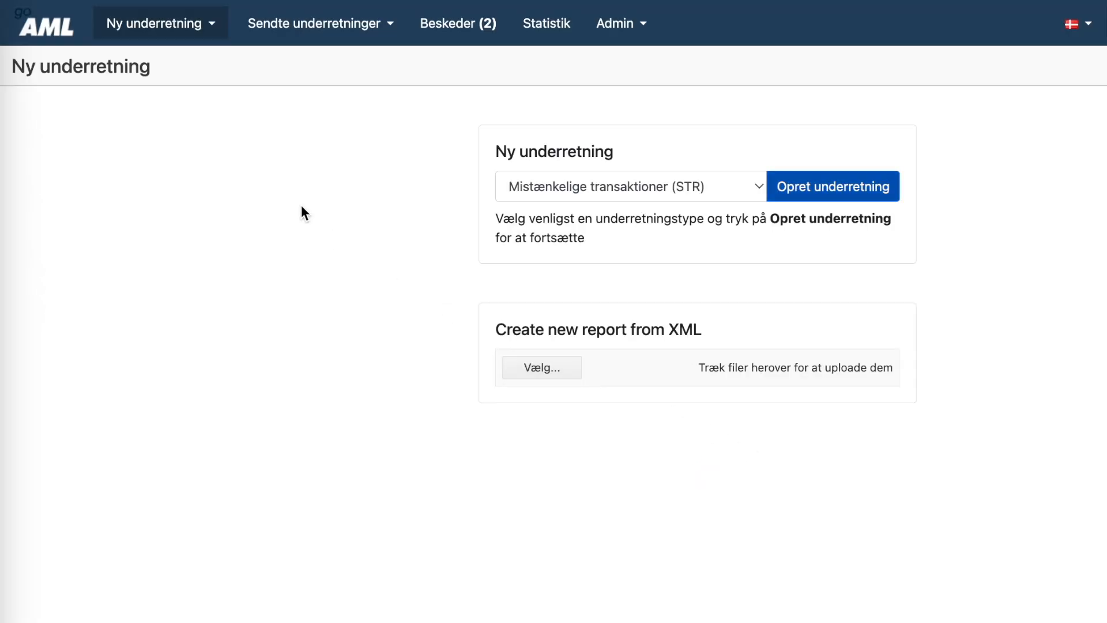